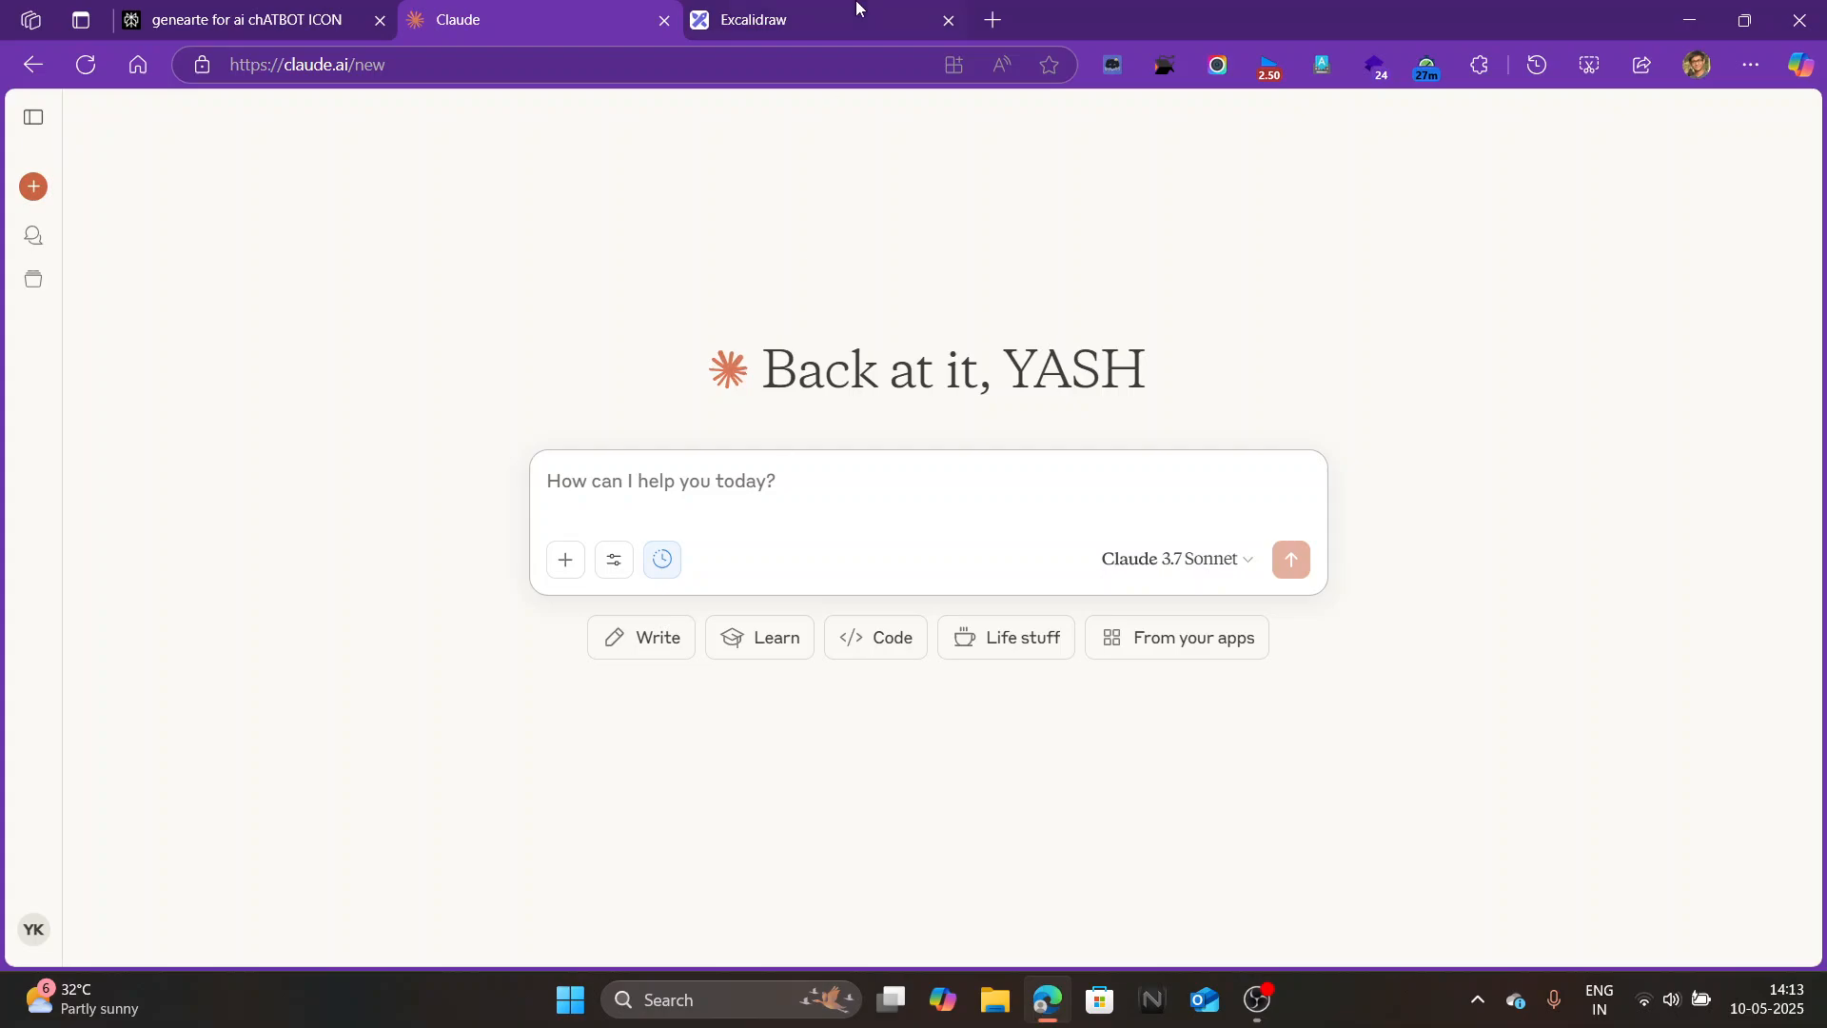
Switch to Excalidraw to look over its extra tools, including Mermaid to Excalidraw, and return to Claude.
{"action": "left_click", "coordinate": [835, 12]}
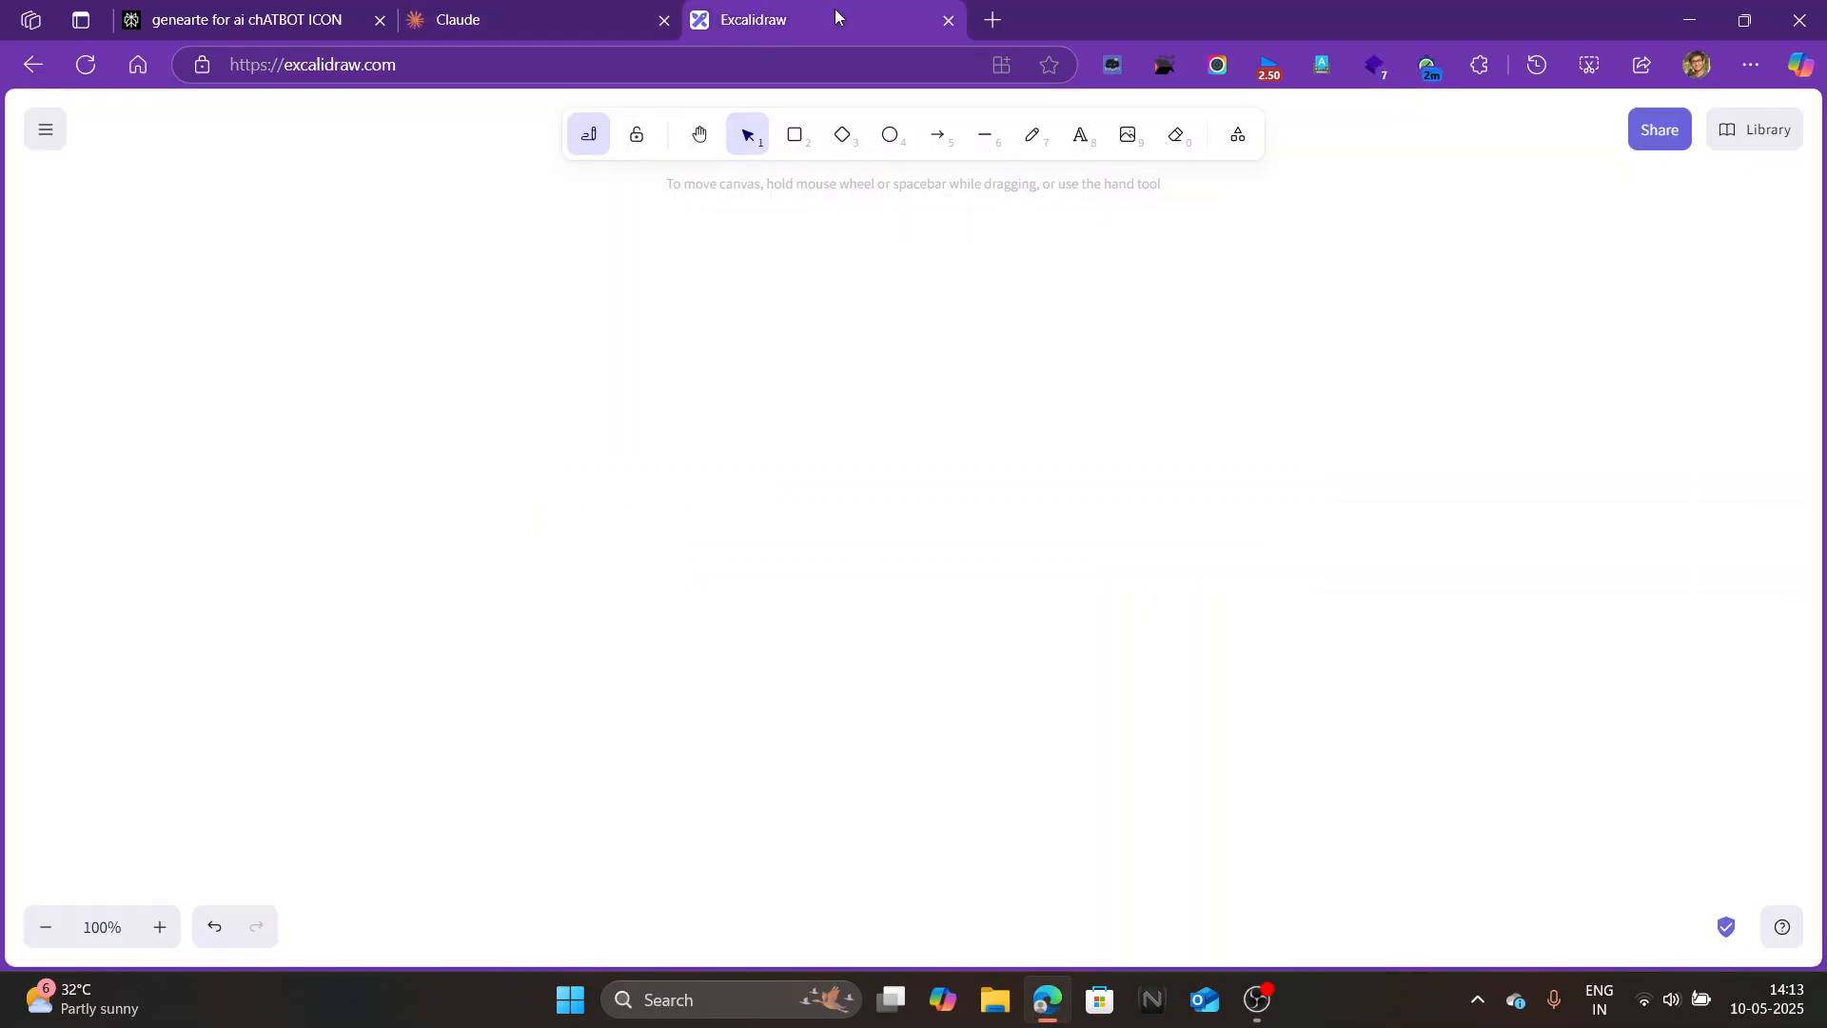
{"action": "left_click", "coordinate": [1236, 150]}
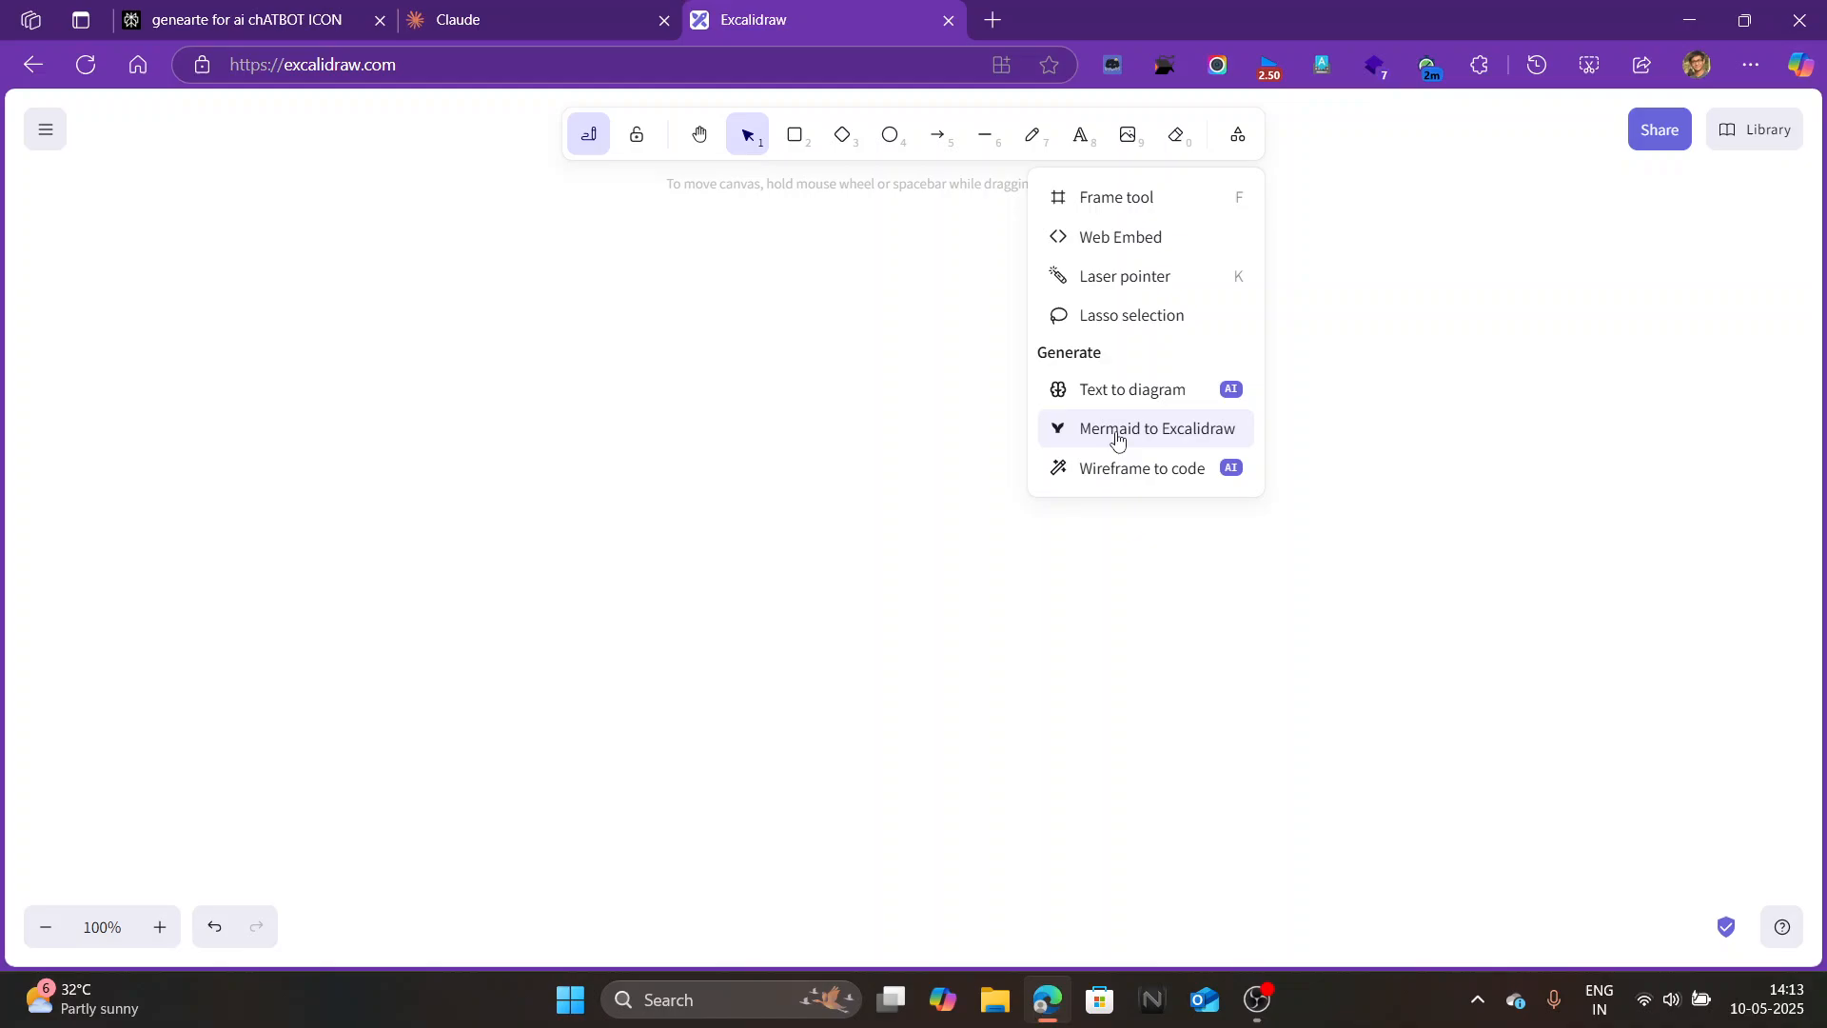
{"action": "left_click", "coordinate": [555, 13]}
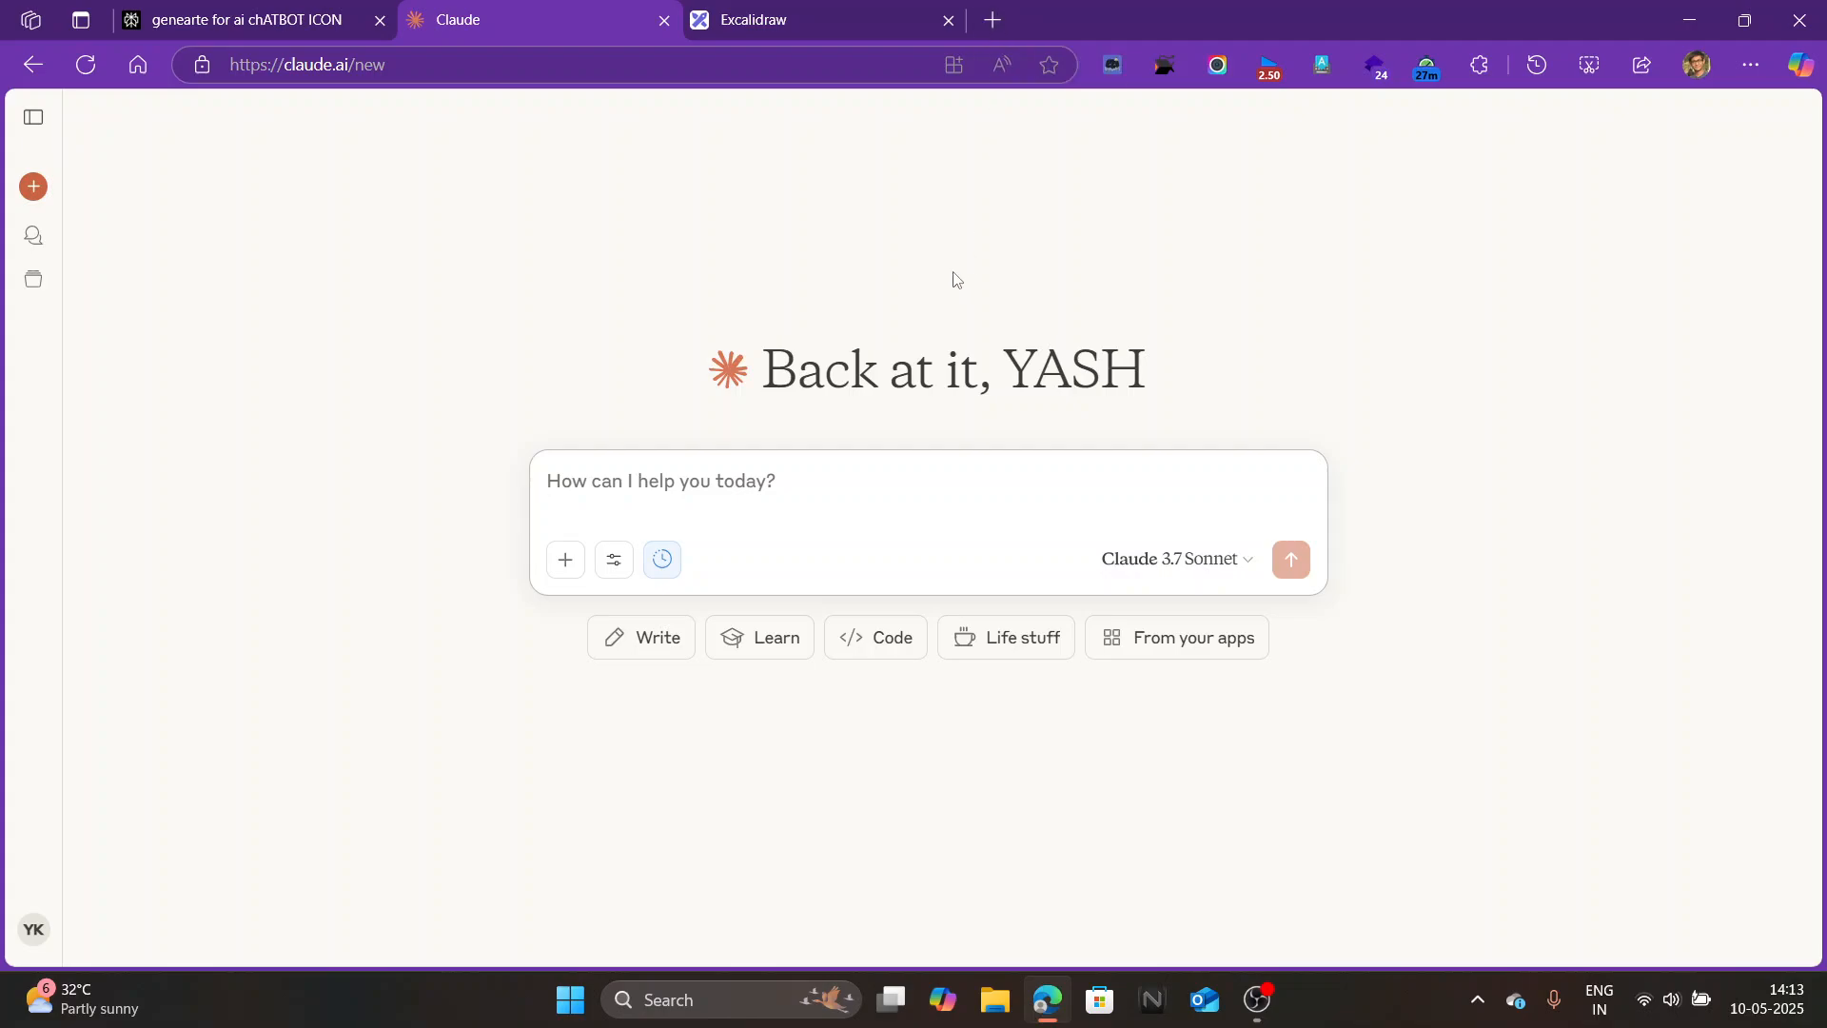
Open GitHub in a new tab and go to the signed-in account's profile page.
{"action": "left_click", "coordinate": [993, 27]}
{"action": "type", "text": "git"}
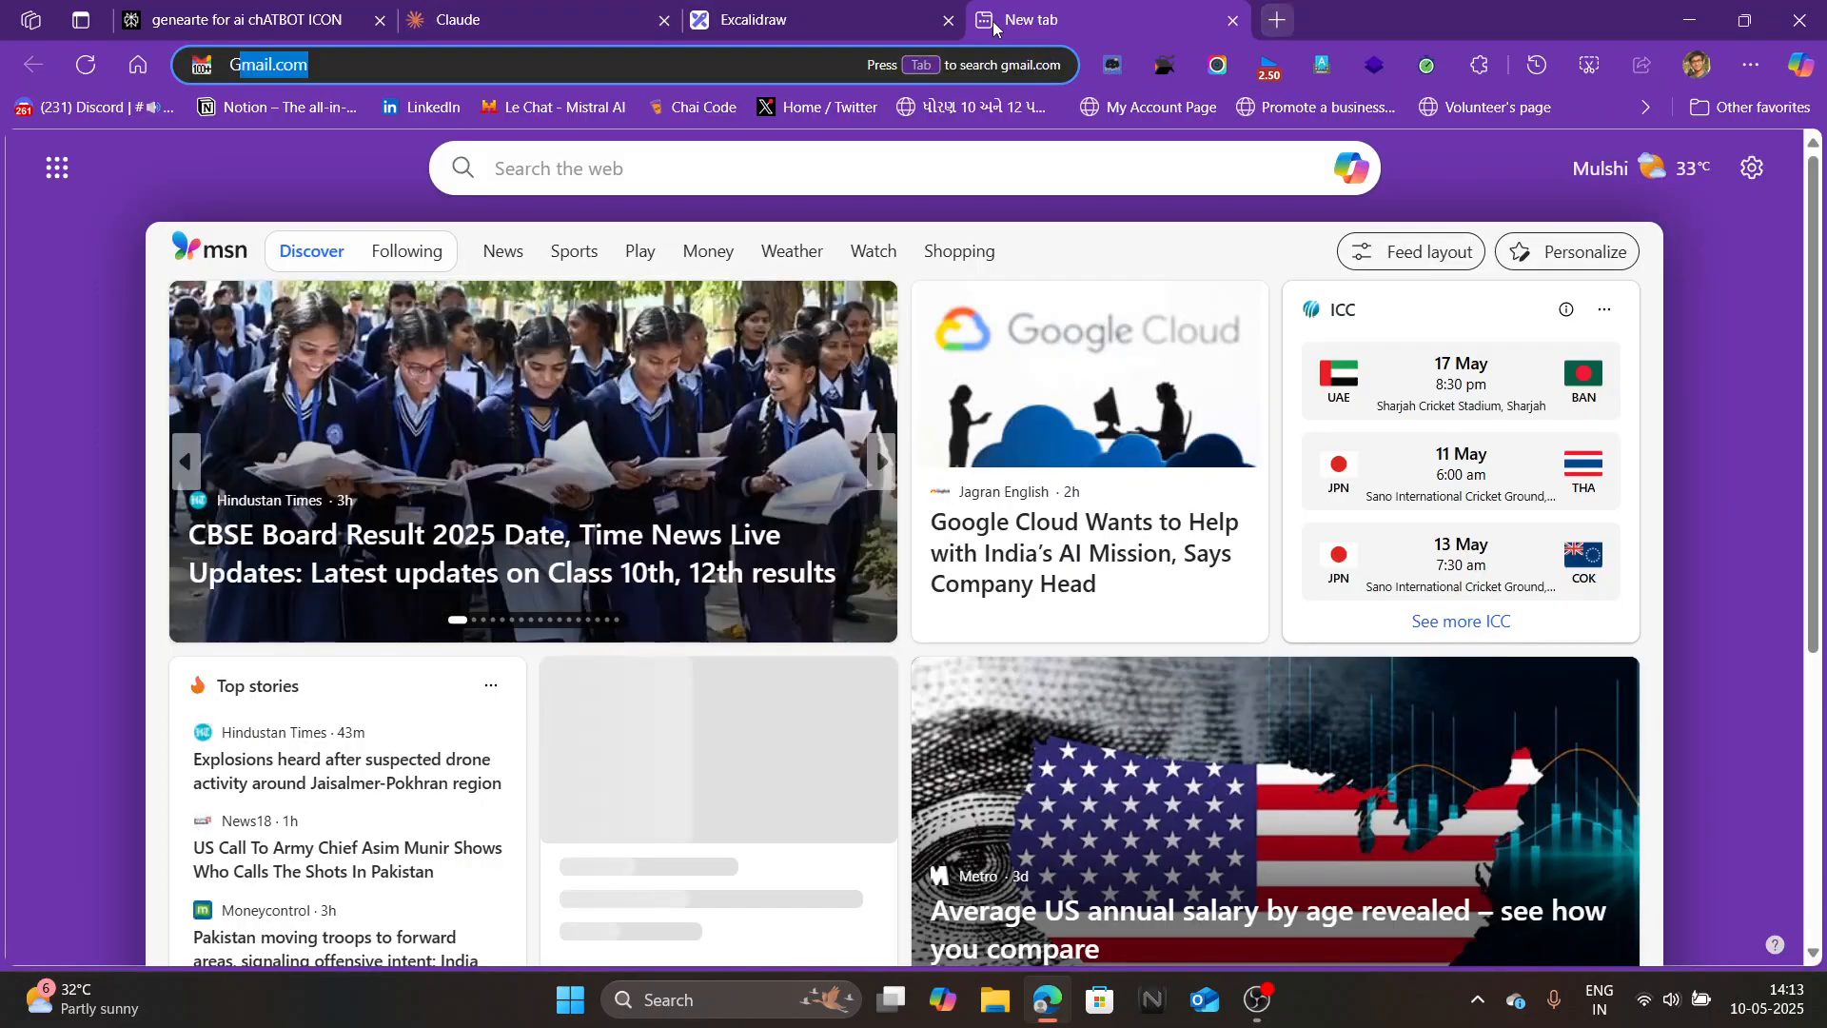
{"action": "key", "text": "Return"}
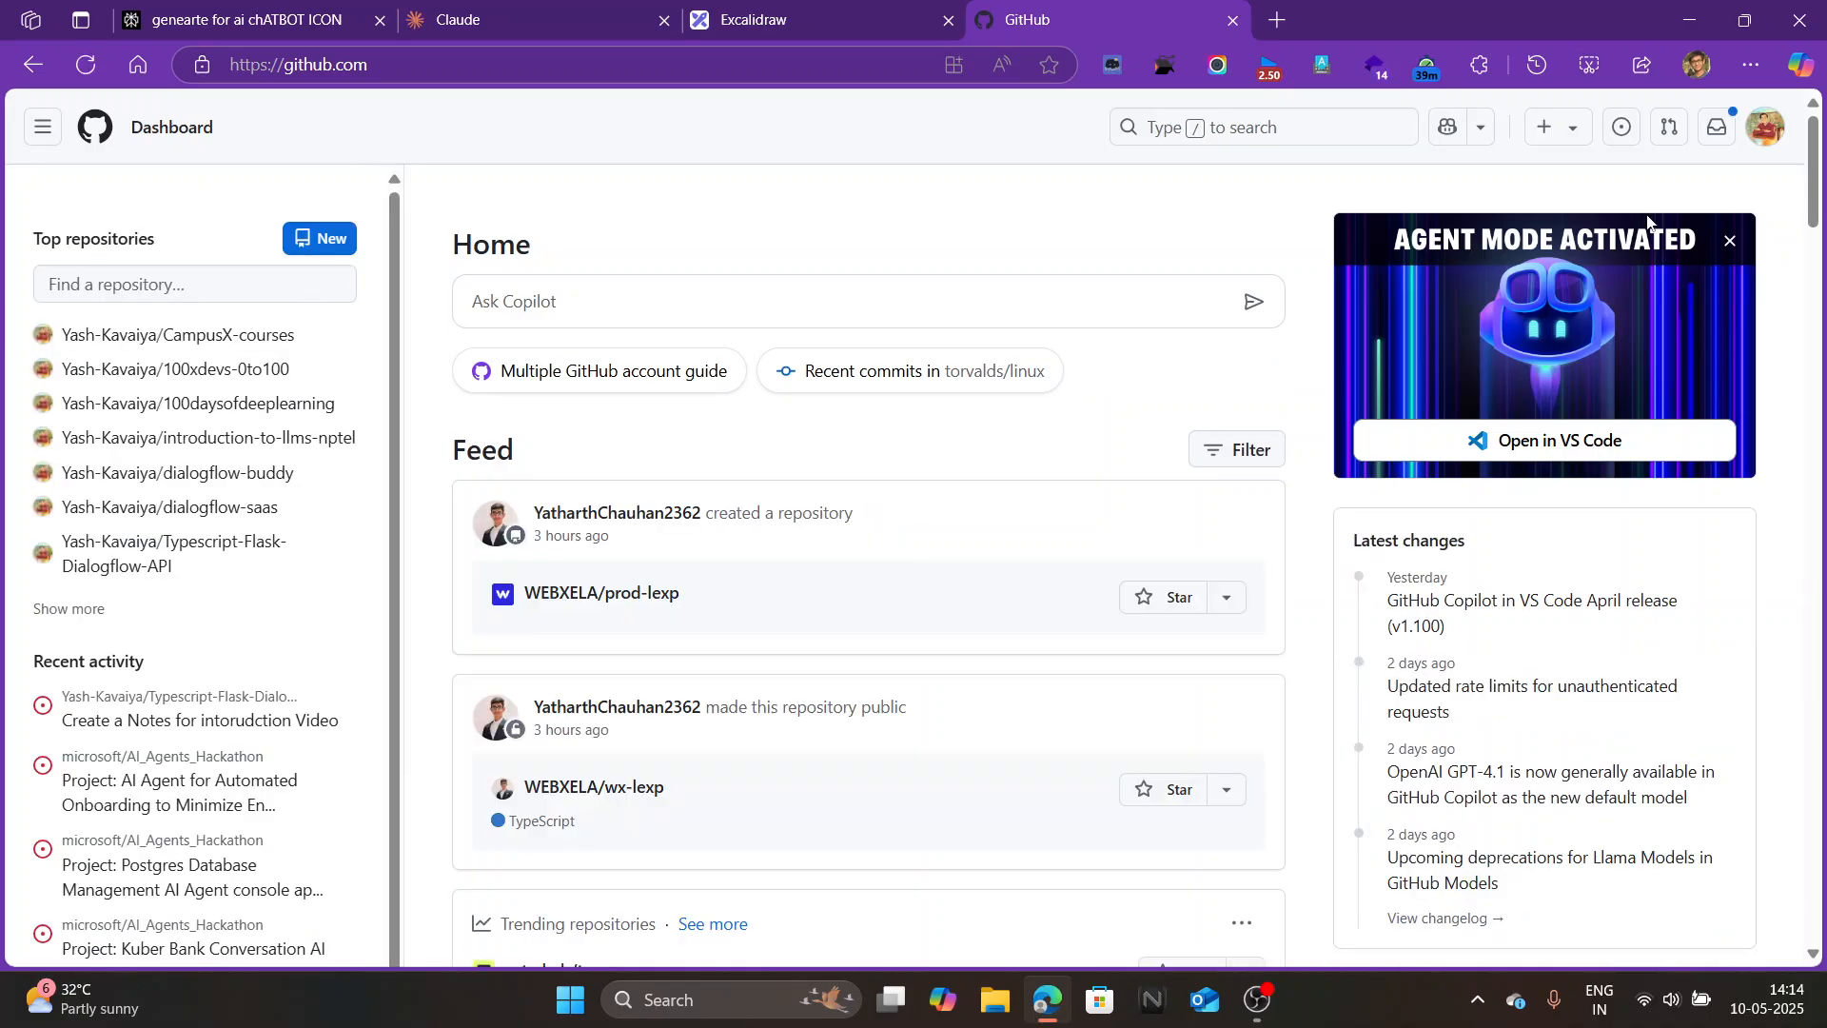
{"action": "left_click", "coordinate": [43, 127]}
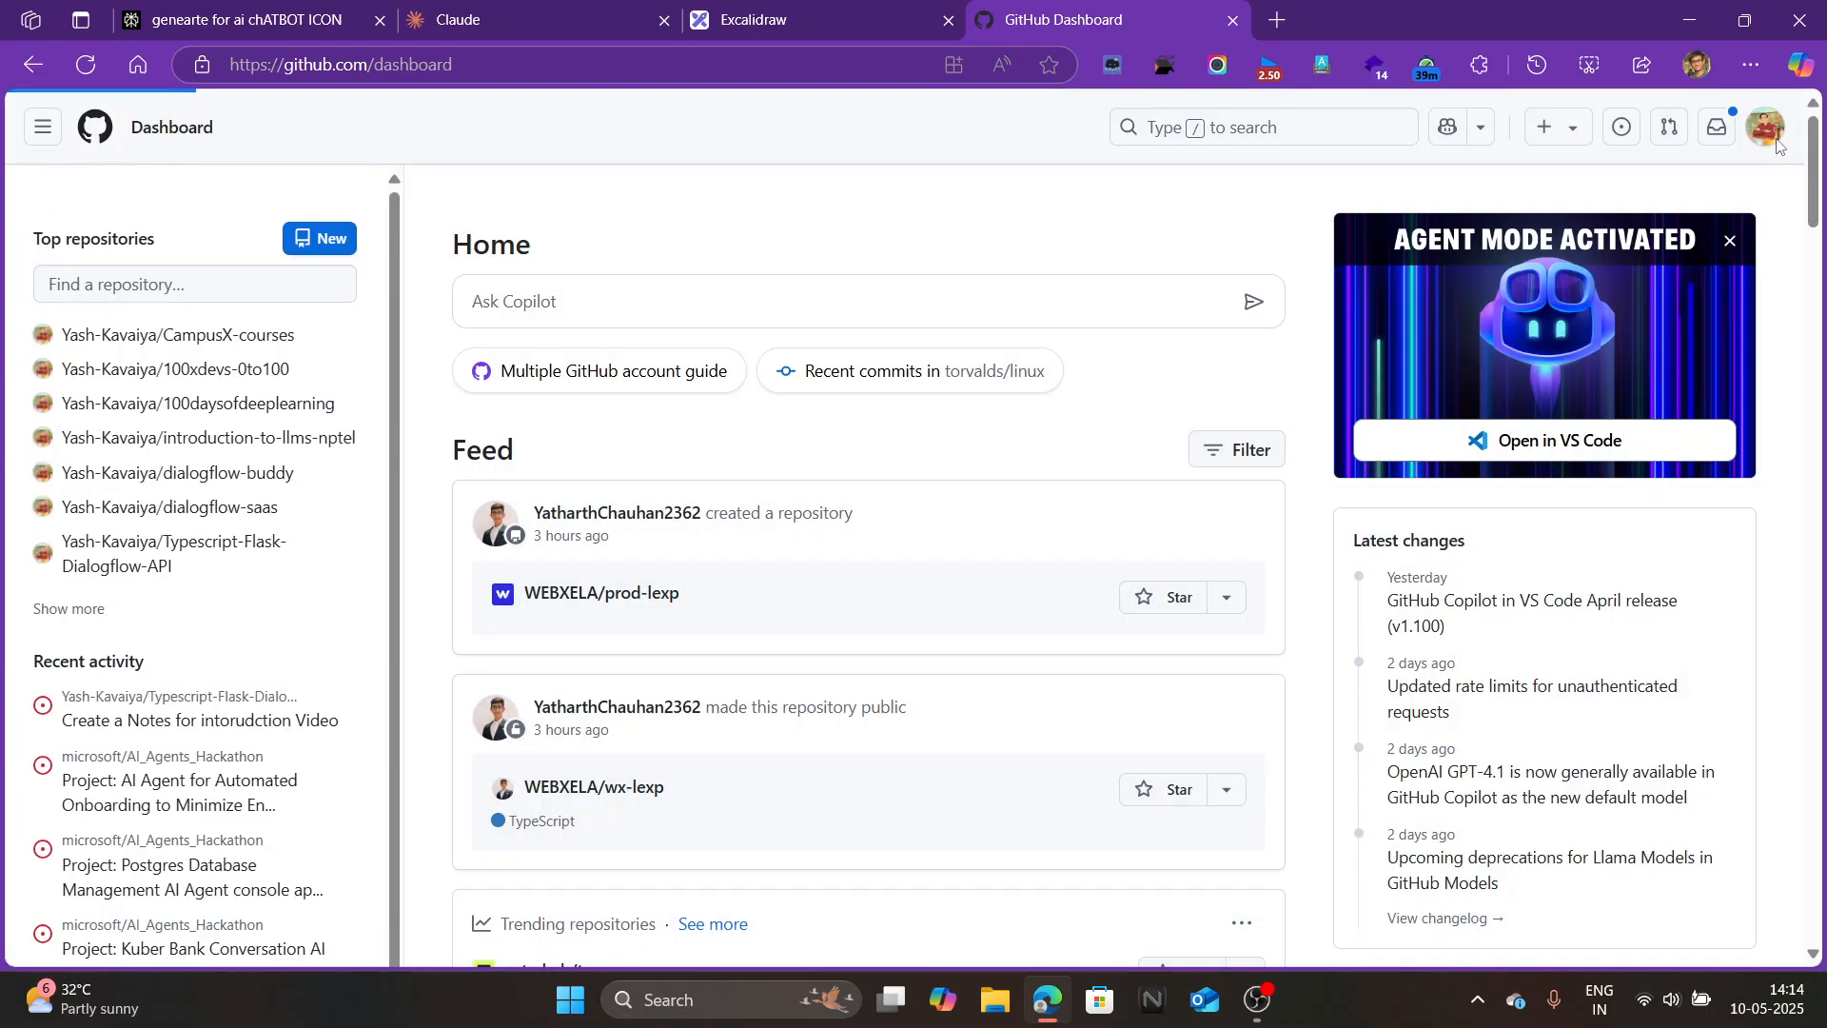
{"action": "left_click", "coordinate": [1780, 136]}
{"action": "left_click", "coordinate": [1577, 249]}
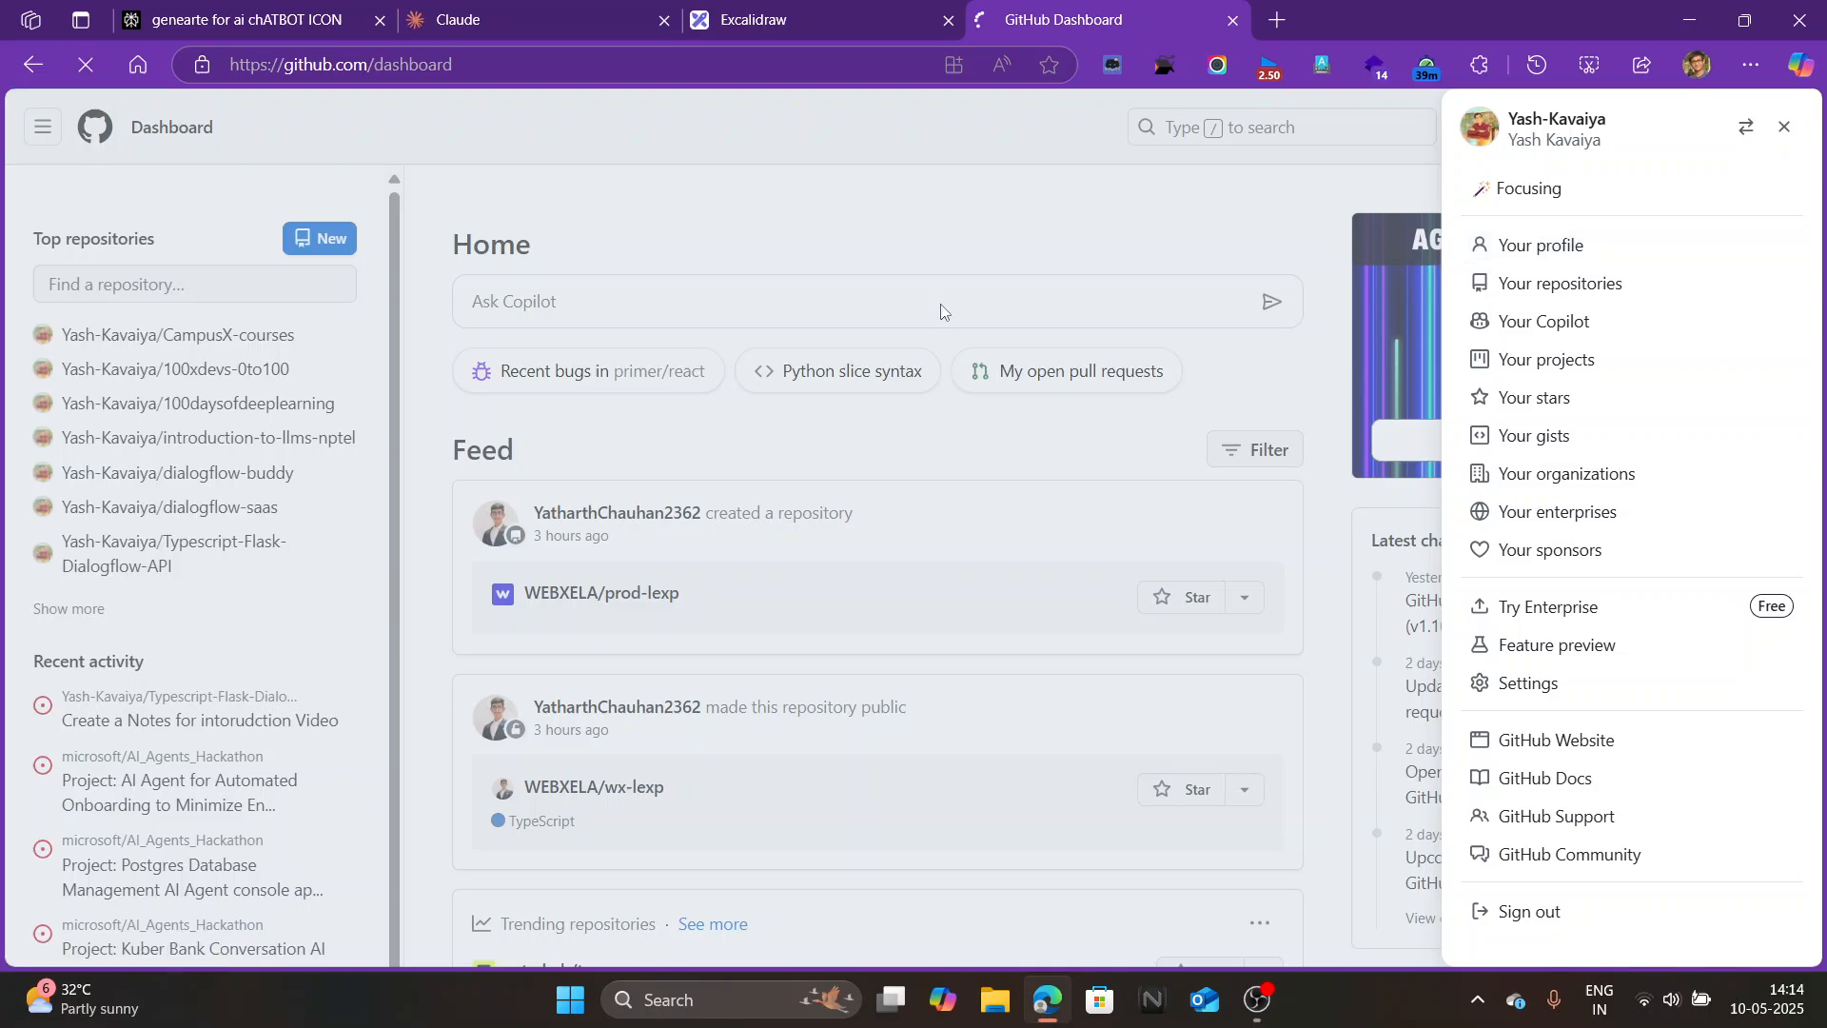
Examine the Tech Stack mind map in the profile readme and return to the new chat in Claude.
{"action": "scroll", "coordinate": [969, 371], "scroll_direction": "down", "scroll_amount": 20}
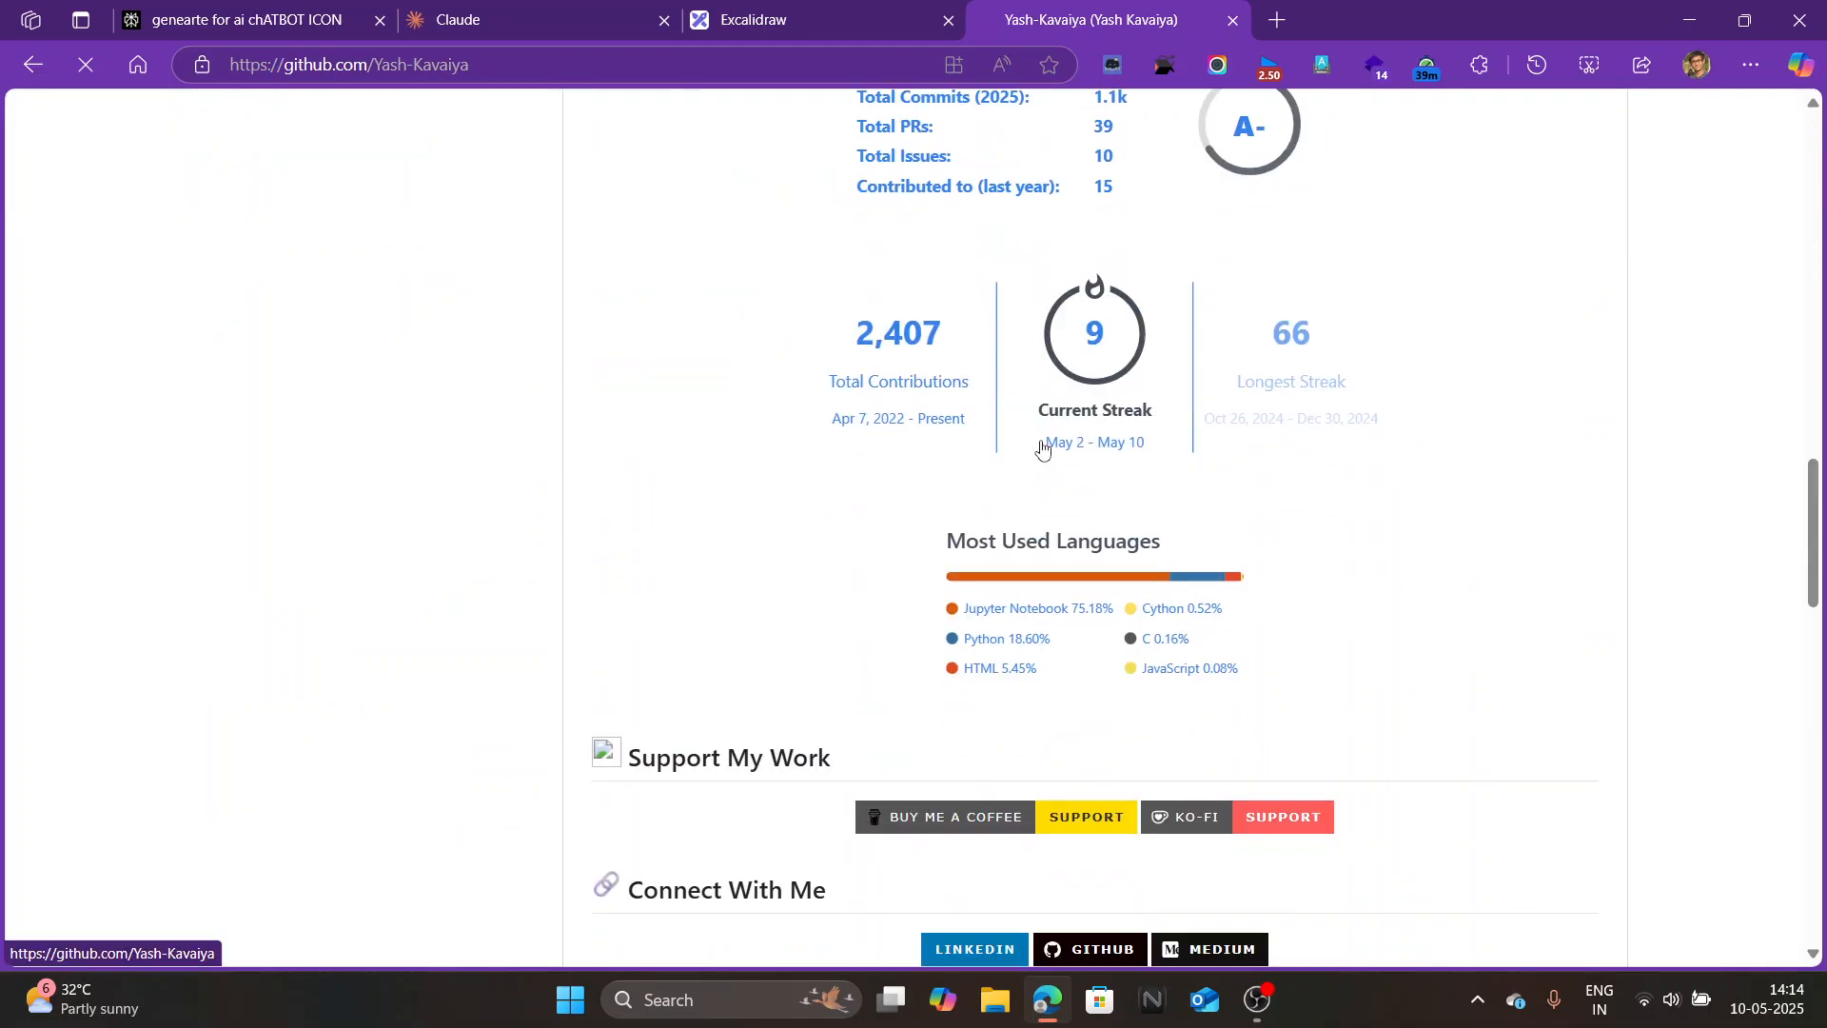
{"action": "scroll", "coordinate": [1042, 447], "scroll_direction": "up", "scroll_amount": 15}
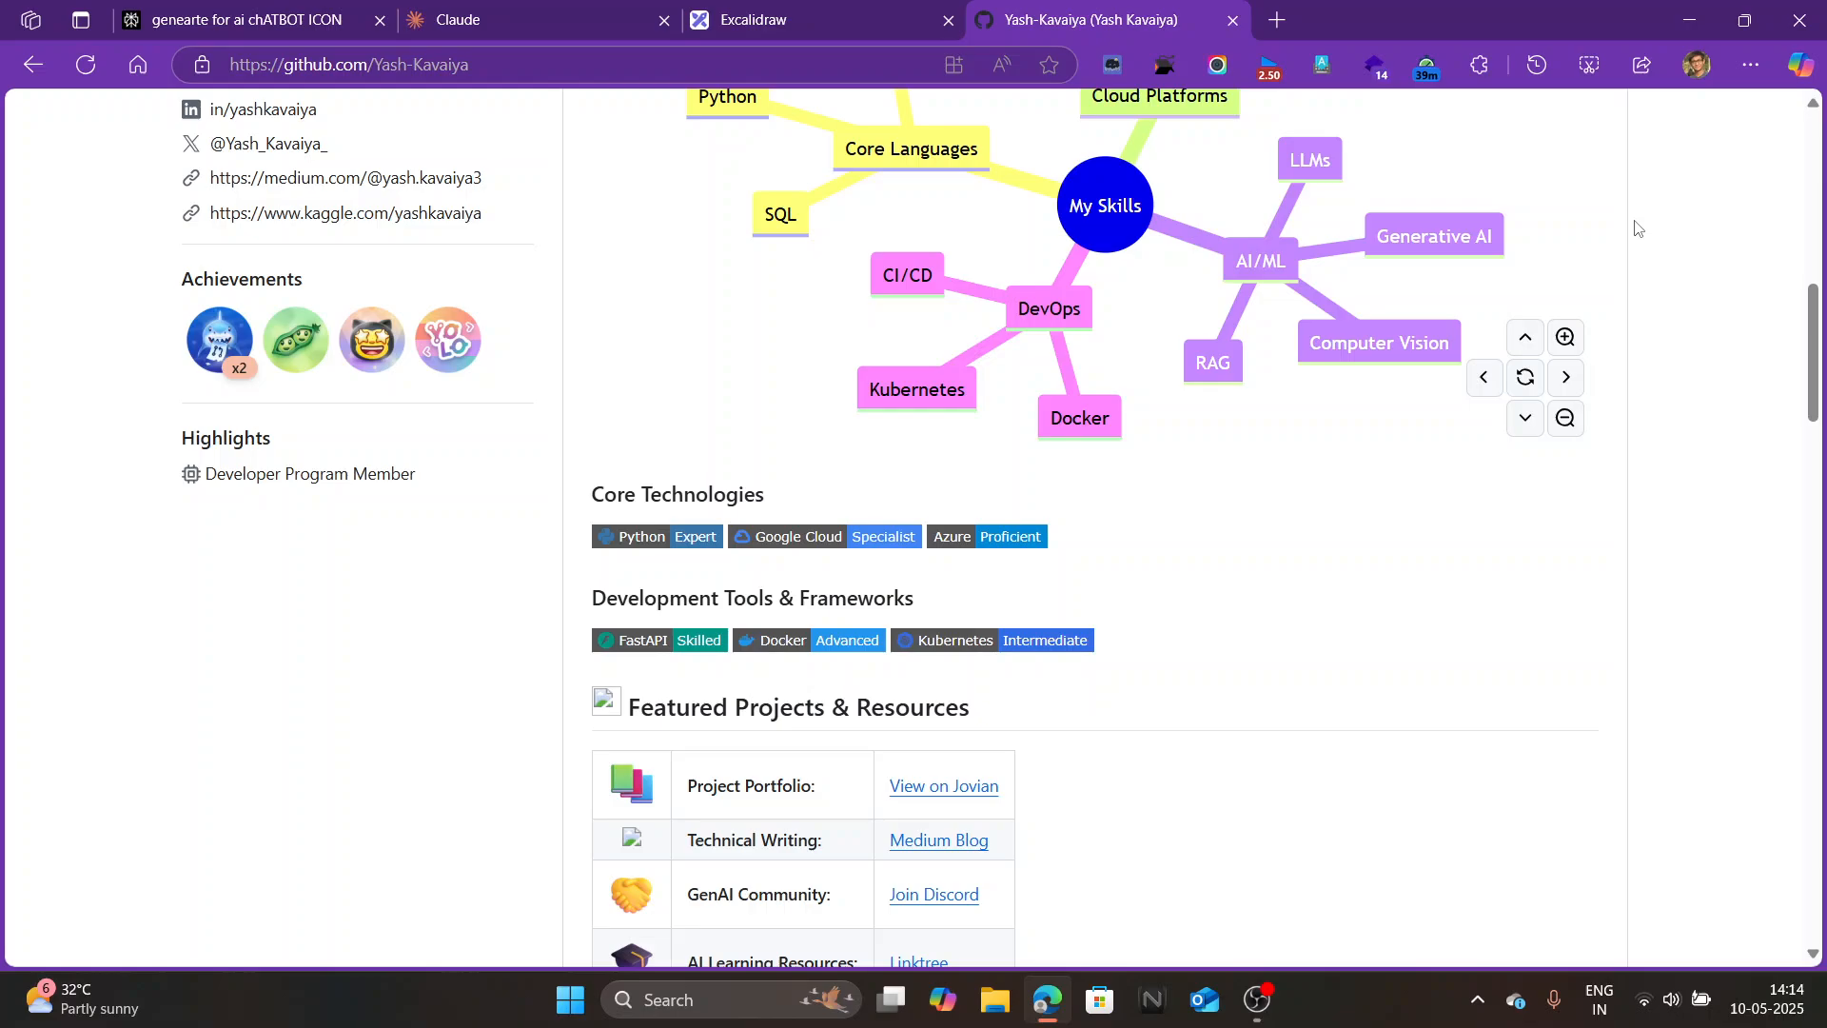
{"action": "scroll", "coordinate": [1636, 228], "scroll_direction": "up", "scroll_amount": 5}
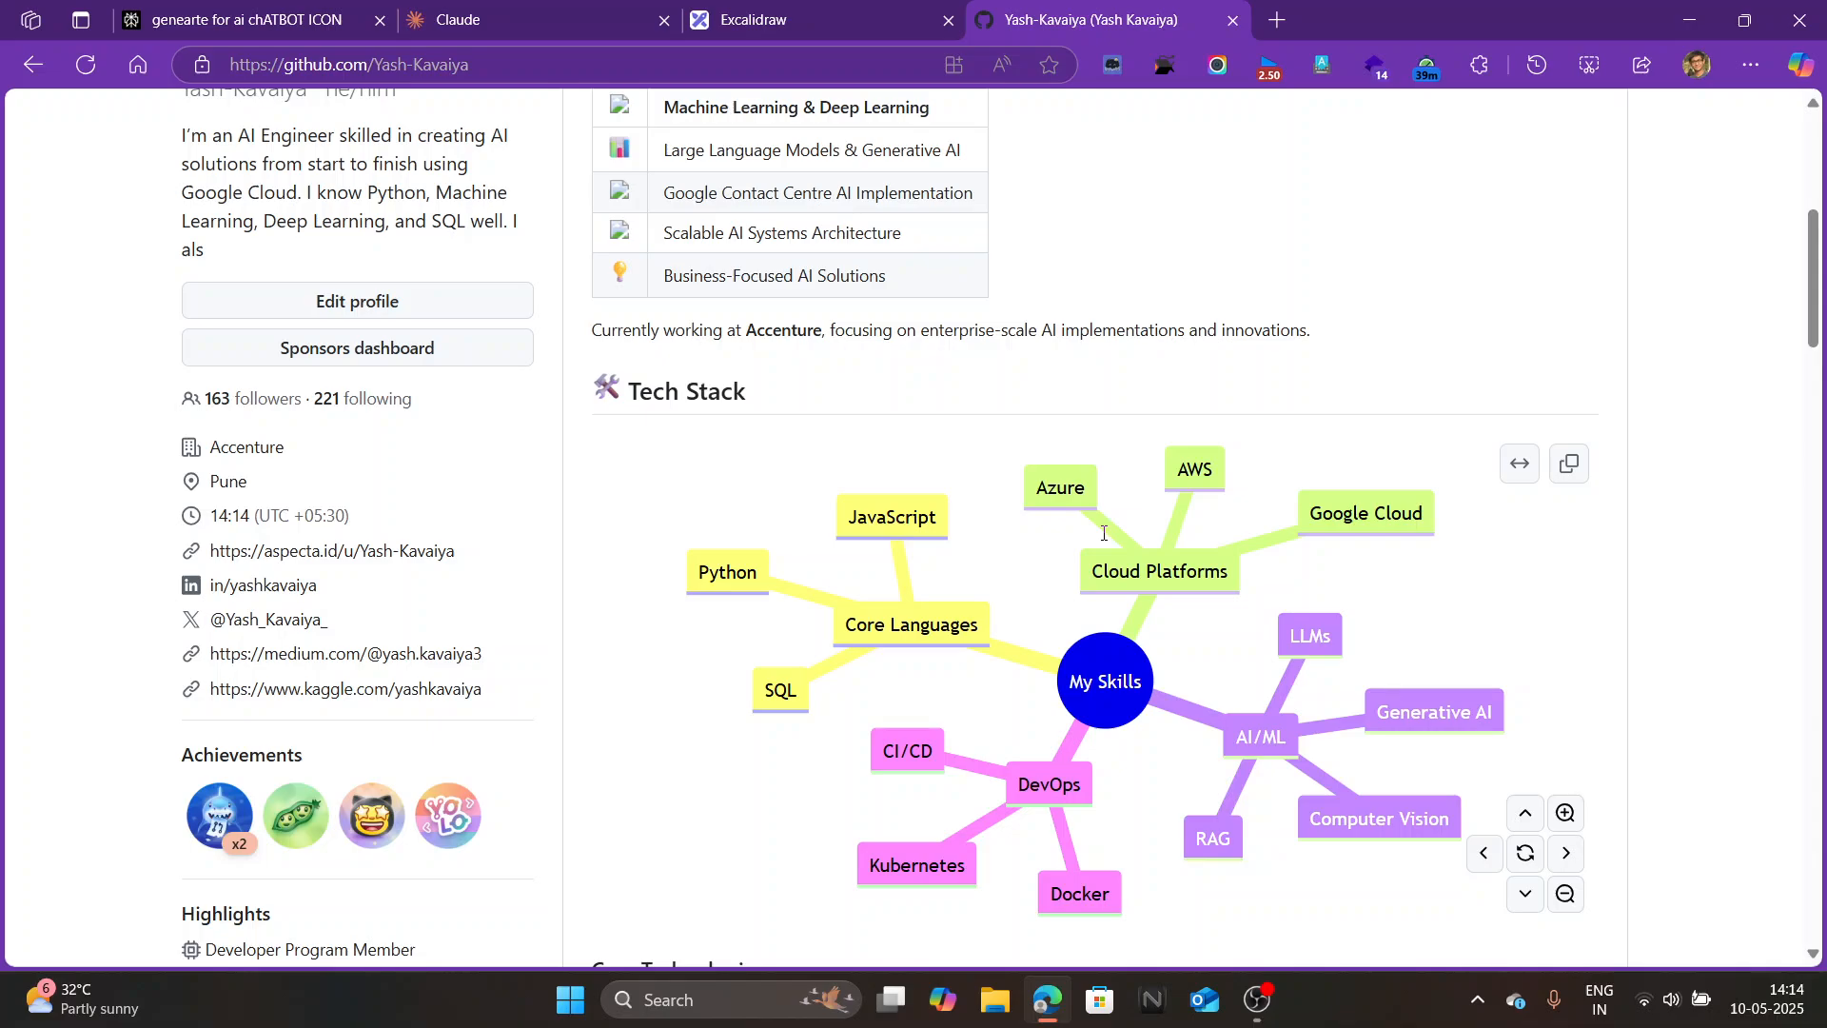
{"action": "left_click", "coordinate": [775, 8]}
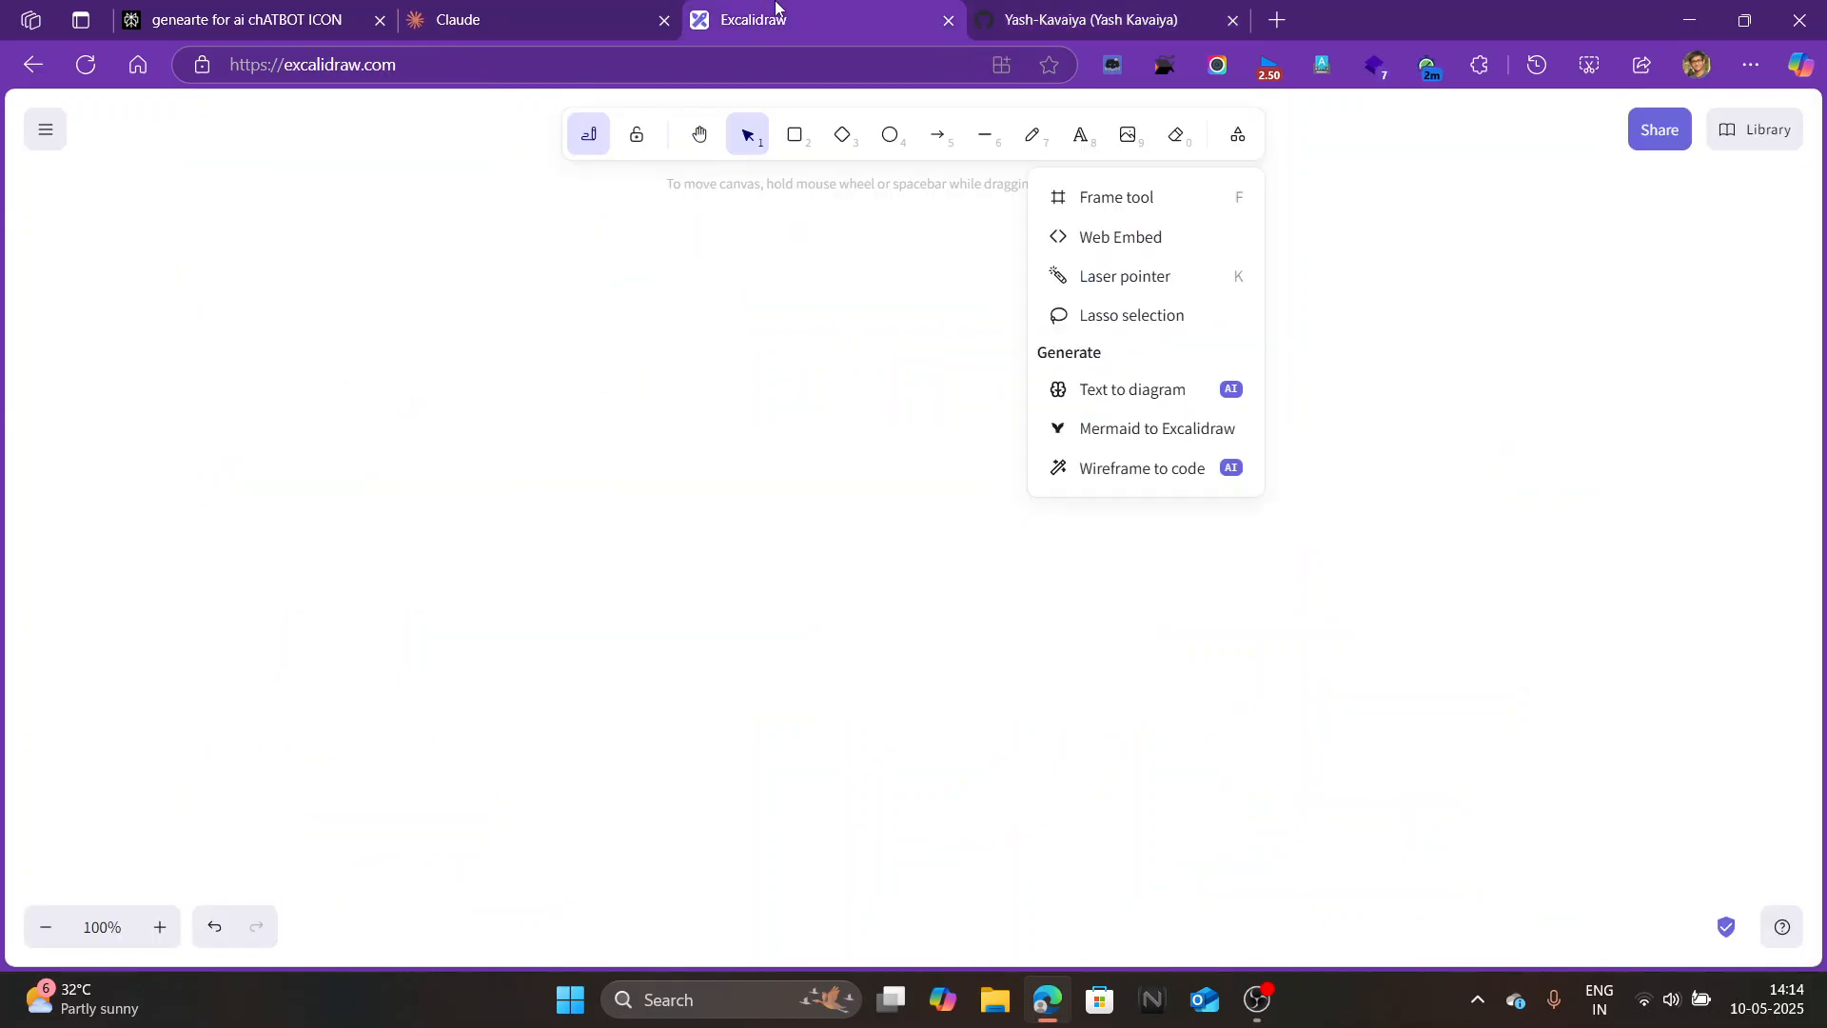
{"action": "left_click", "coordinate": [551, 38]}
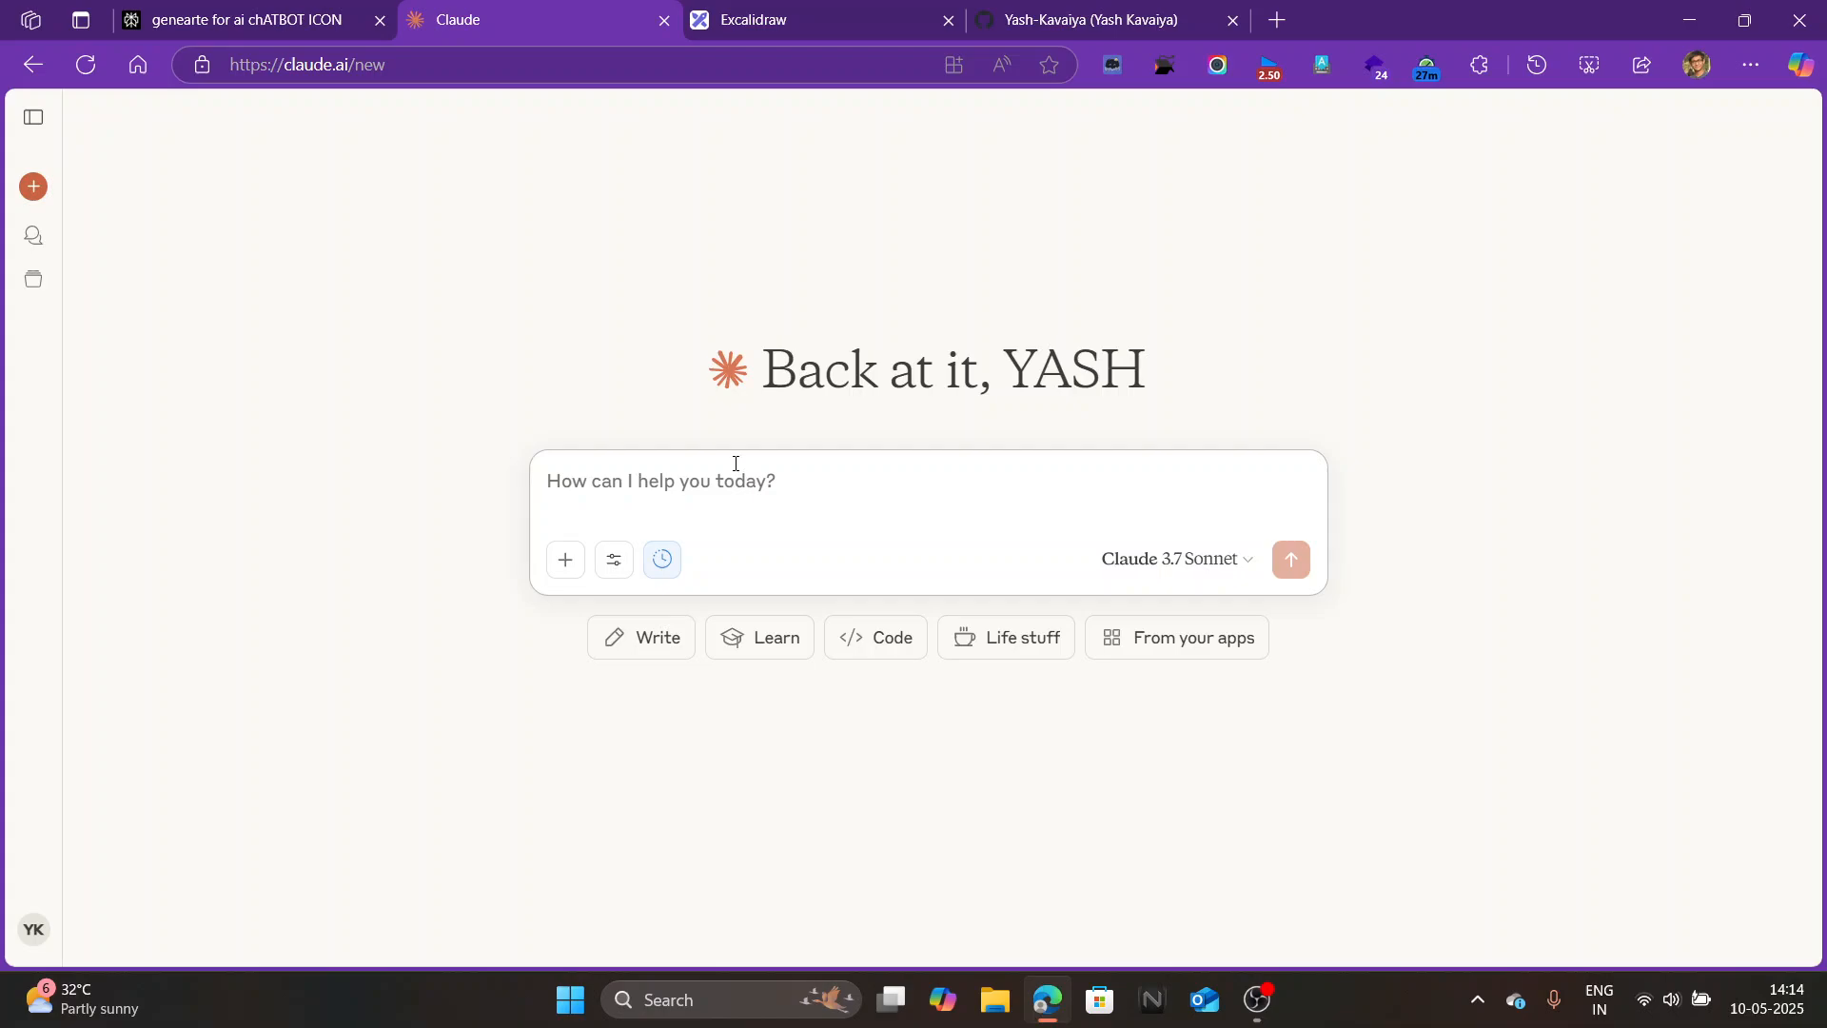
{"action": "type", "text": "cREAT"}
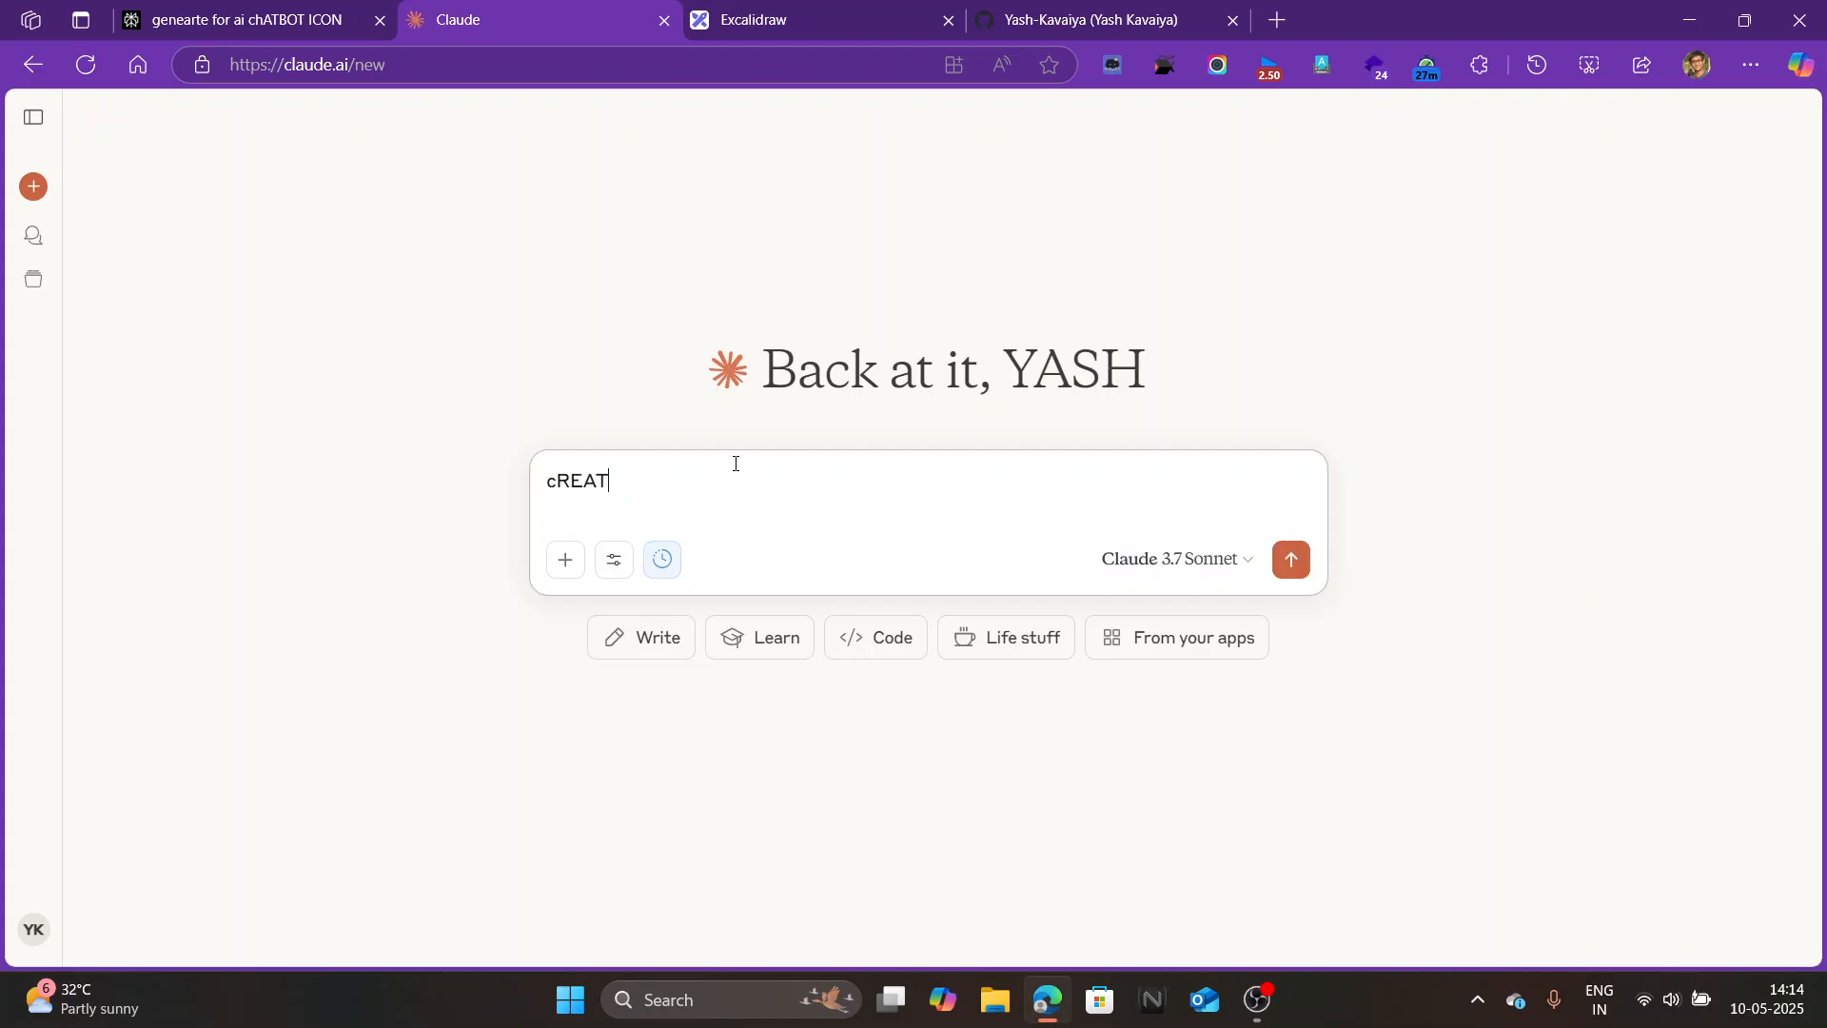
{"action": "type", "text": "E A MEM"}
{"action": "key", "text": "BackSpace"}
{"action": "key", "text": "BackSpace"}
{"action": "key", "text": "BackSpace"}
{"action": "key", "text": "BackSpace"}
{"action": "key", "text": "BackSpace"}
{"action": "key", "text": "BackSpace"}
{"action": "key", "text": "BackSpace"}
{"action": "key", "text": "BackSpace"}
{"action": "key", "text": "BackSpace"}
{"action": "key", "text": "BackSpace"}
{"action": "key", "text": "BackSpace"}
{"action": "key", "text": "BackSpace"}
Send the prompt "GIVE ME MERMAID DIALORAM CODE TO GENERATE ai sOLUTION S".
{"action": "type", "text": "GIVE ME MERMAID DIA"}
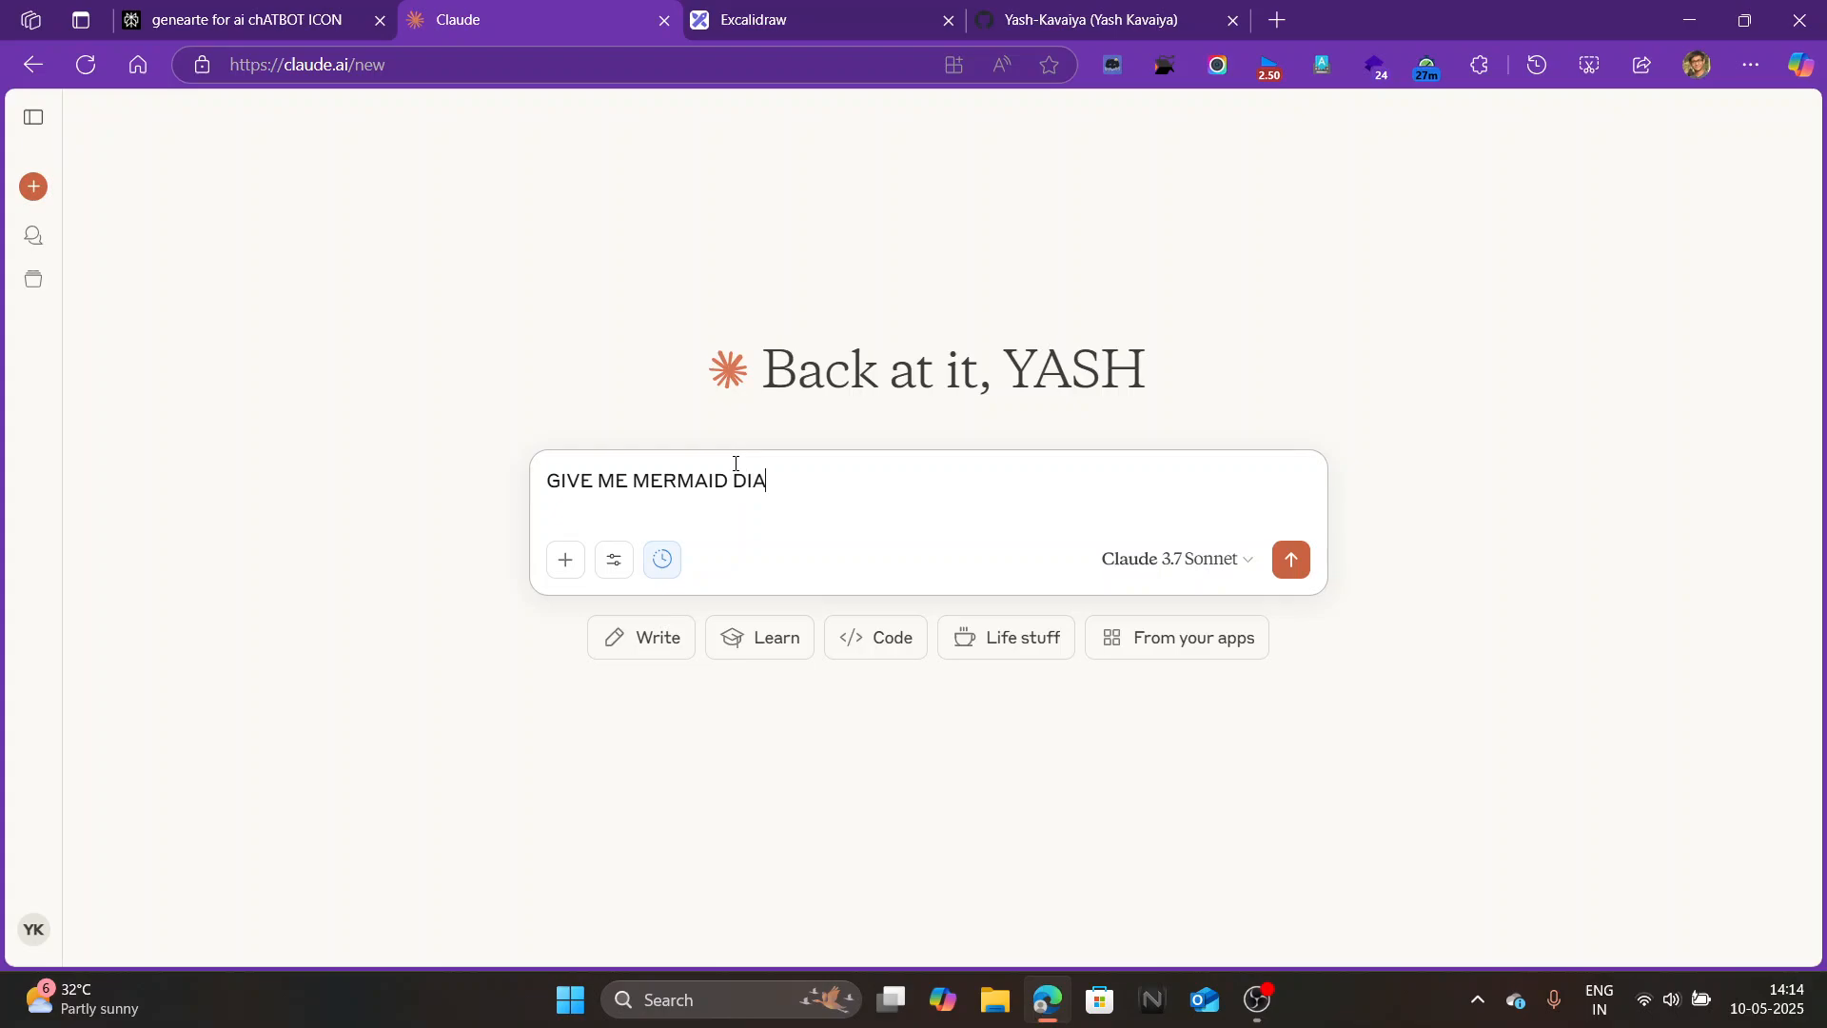
{"action": "type", "text": "LORAM CODE TO GENERATE ai"}
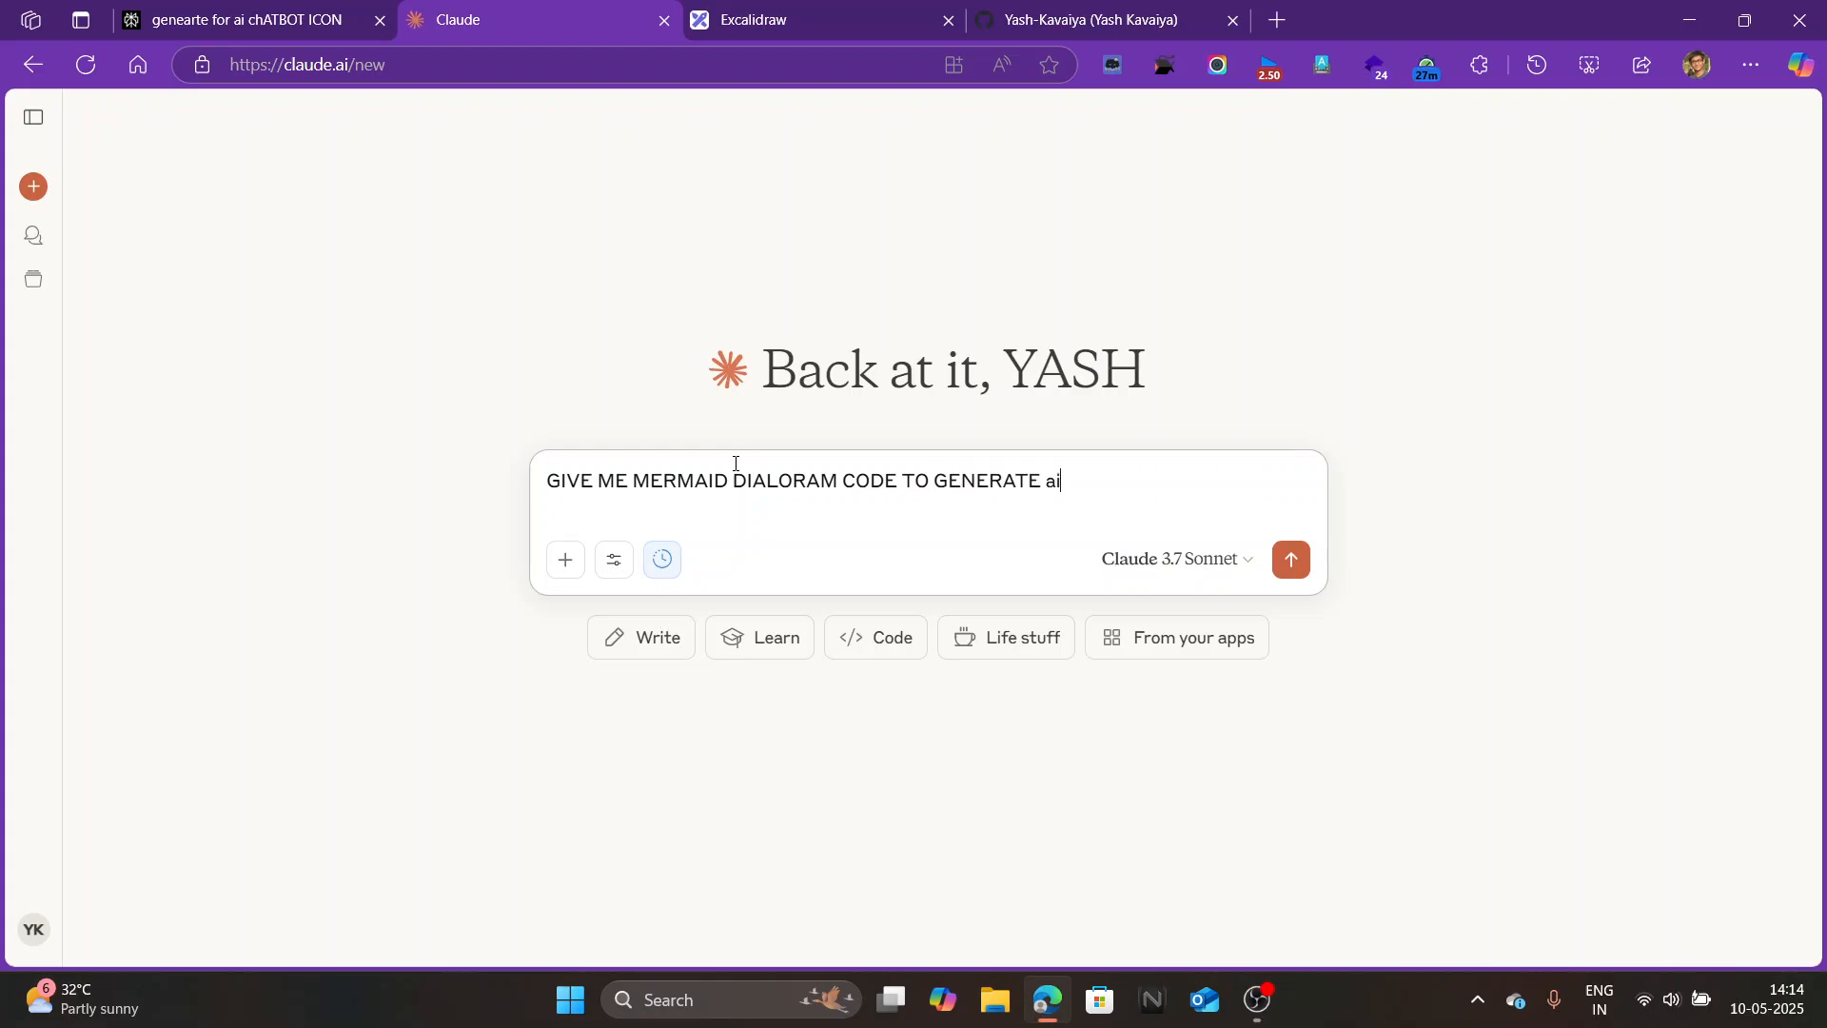
{"action": "type", "text": " sOLUTION S"}
{"action": "key", "text": "Return"}
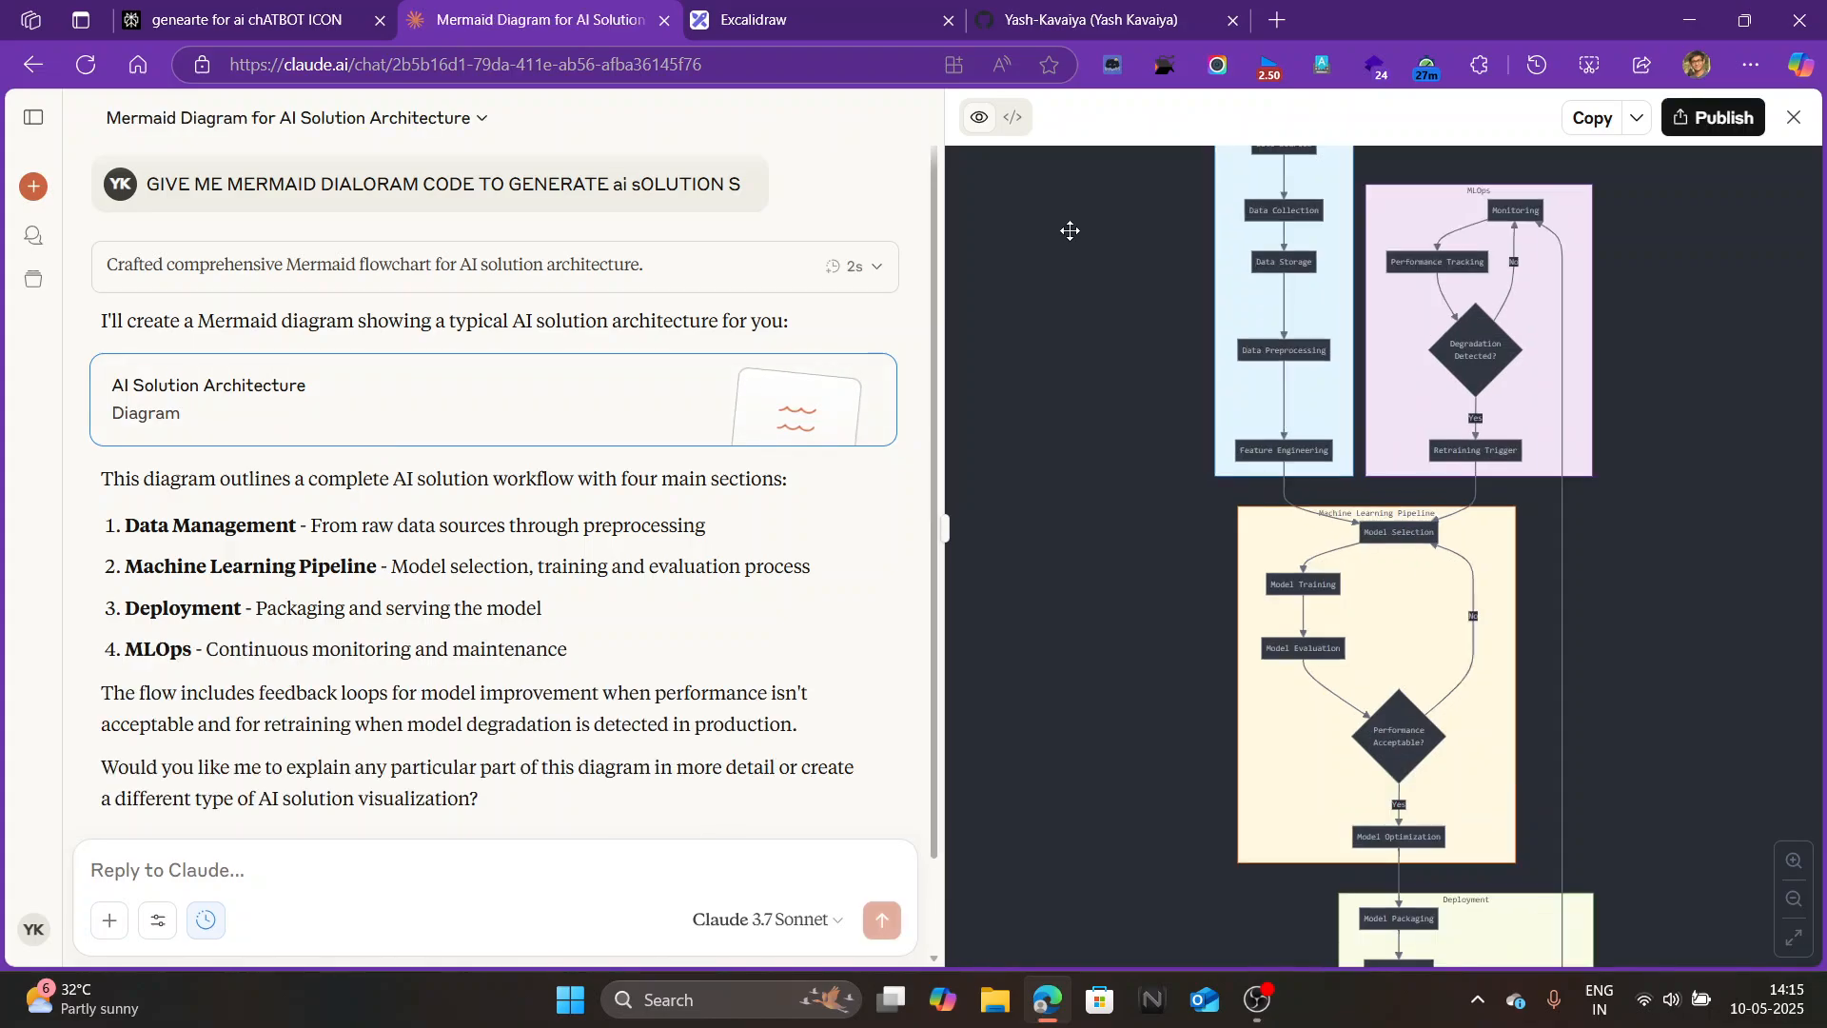
Show the source code of the generated AI Solution Architecture diagram and copy it.
{"action": "scroll", "coordinate": [1461, 354], "scroll_direction": "down", "scroll_amount": 1}
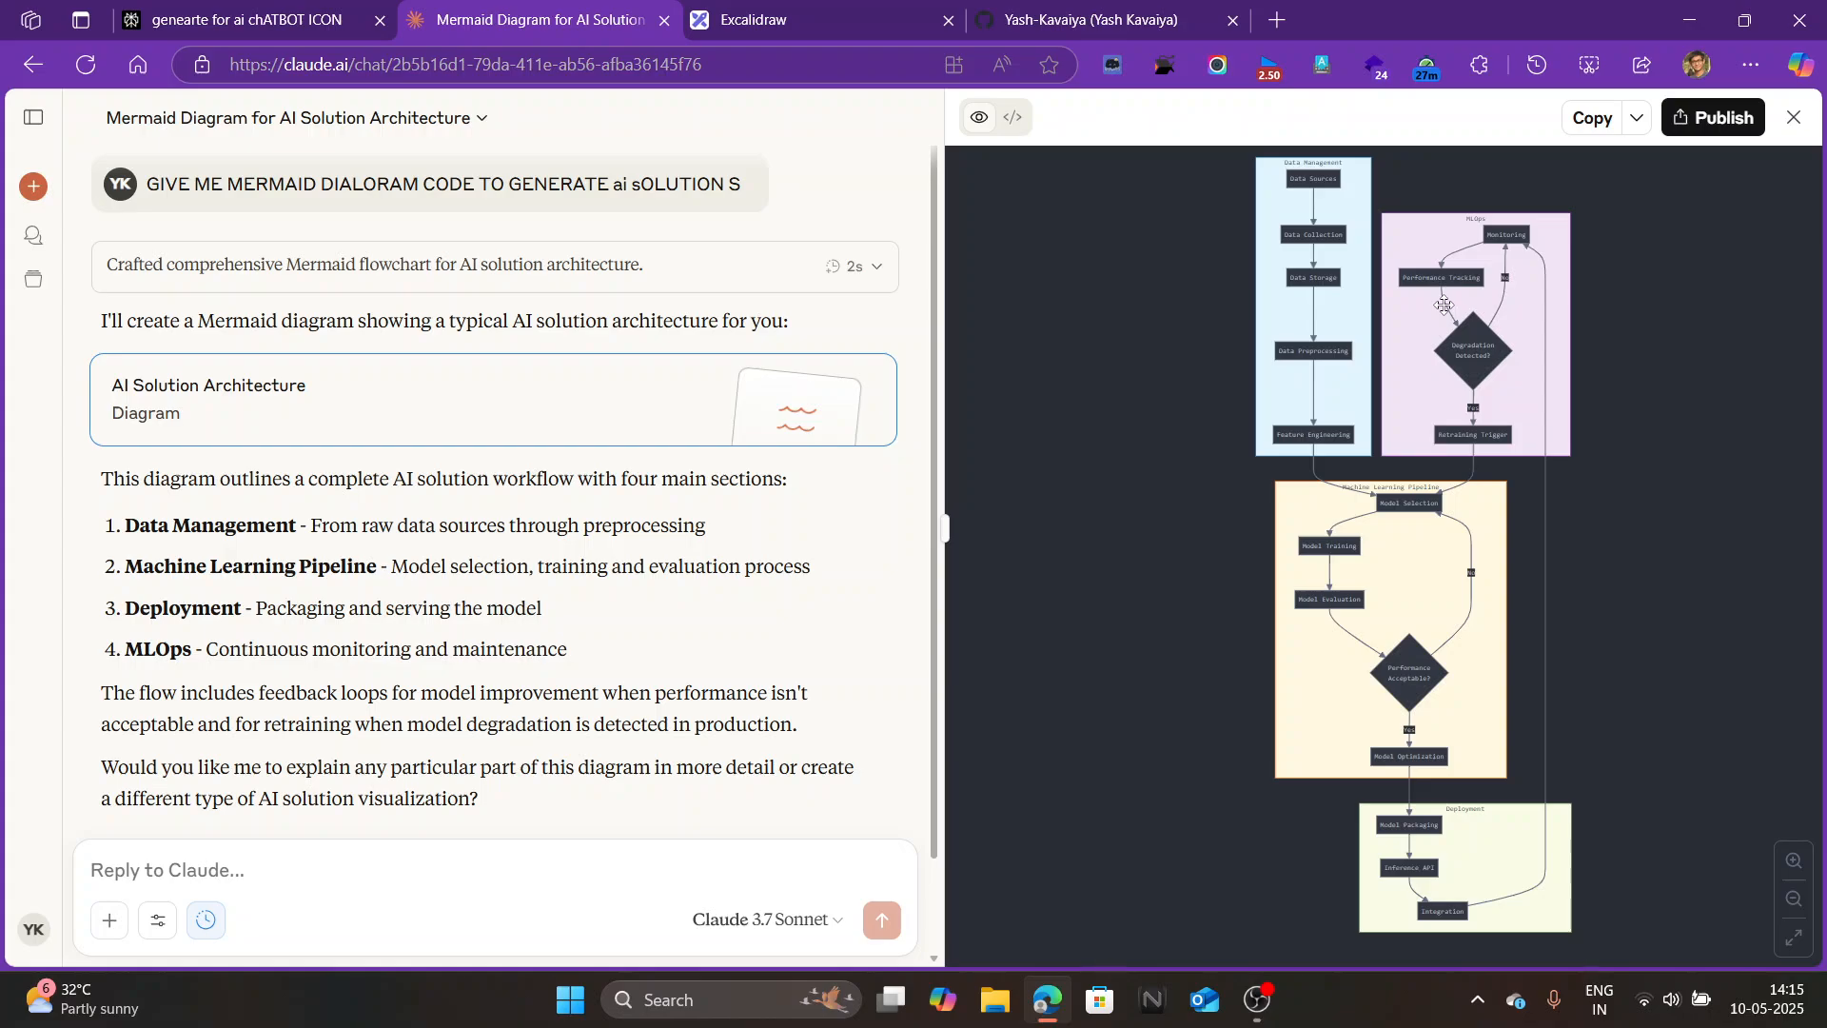
{"action": "left_click", "coordinate": [1013, 118]}
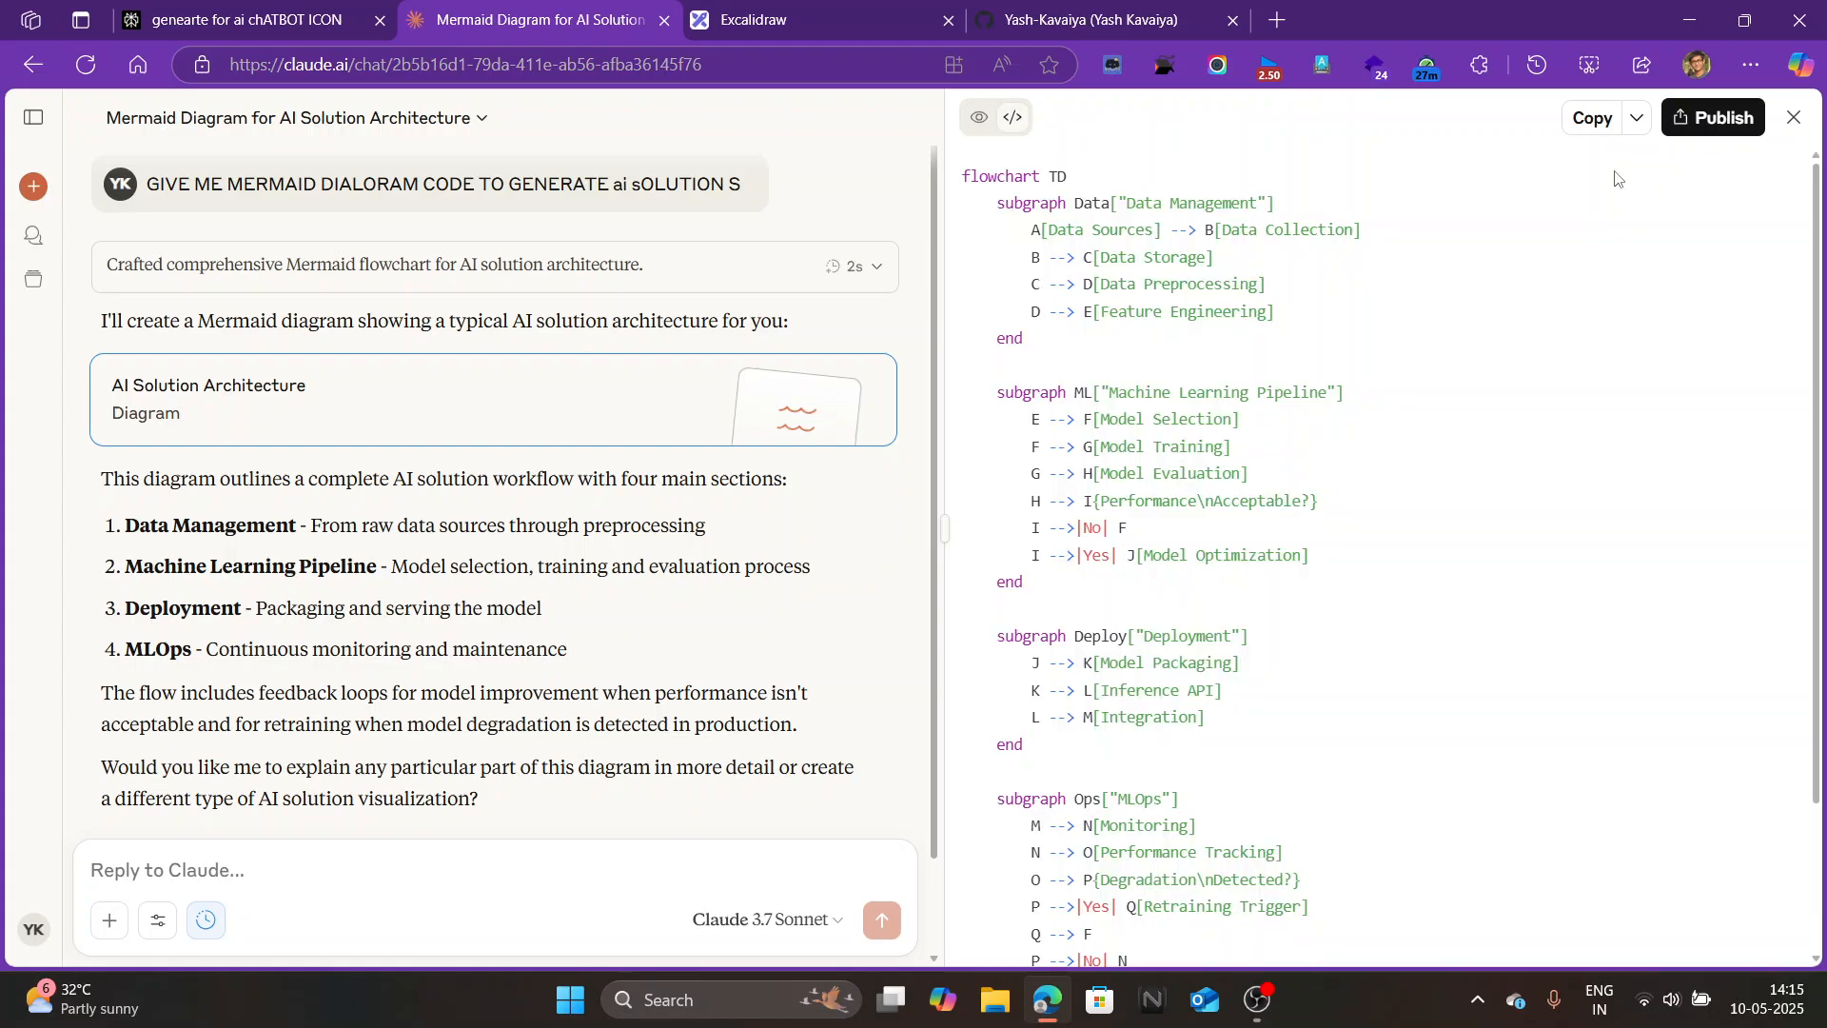
{"action": "left_click", "coordinate": [1585, 131]}
In Excalidraw, replace the sample Mermaid syntax with the copied flowchart code and insert the diagram on the canvas.
{"action": "key", "text": "ctrl+Tab"}
{"action": "left_click", "coordinate": [1169, 430]}
{"action": "left_click_drag", "start_coordinate": [440, 440], "coordinate": [301, 329]}
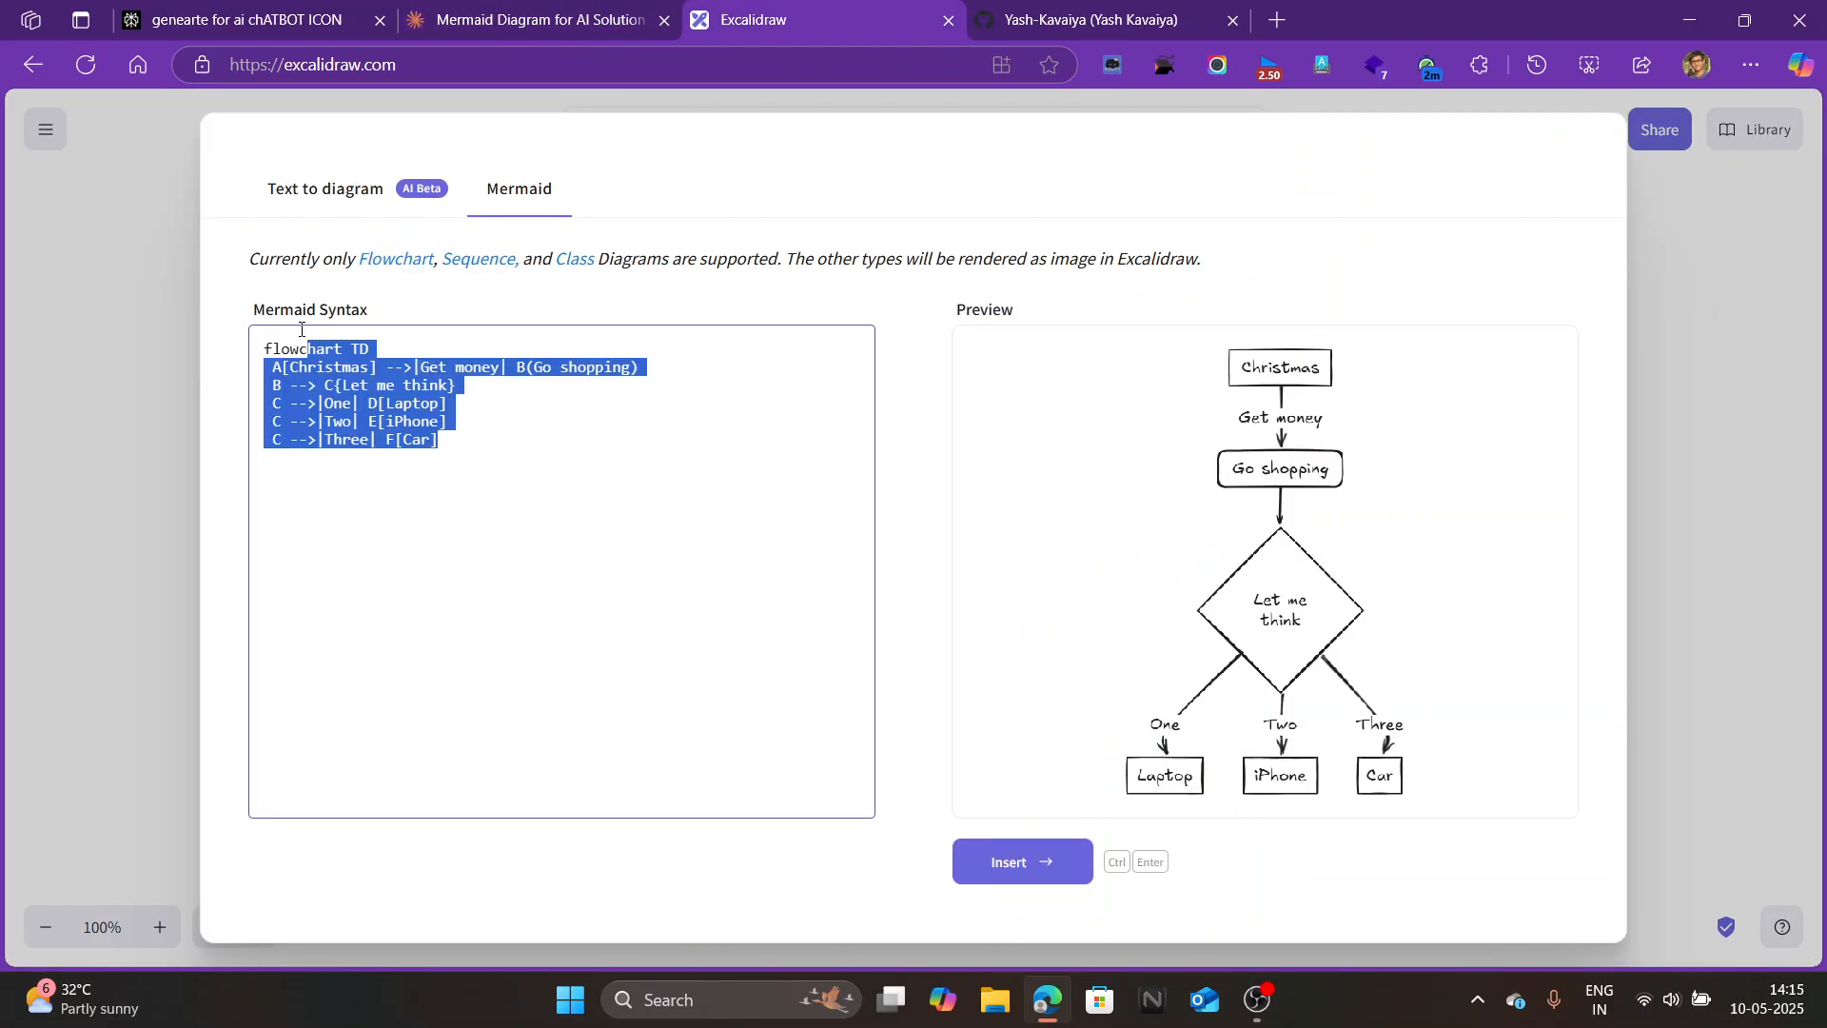
{"action": "key", "text": "ctrl+v"}
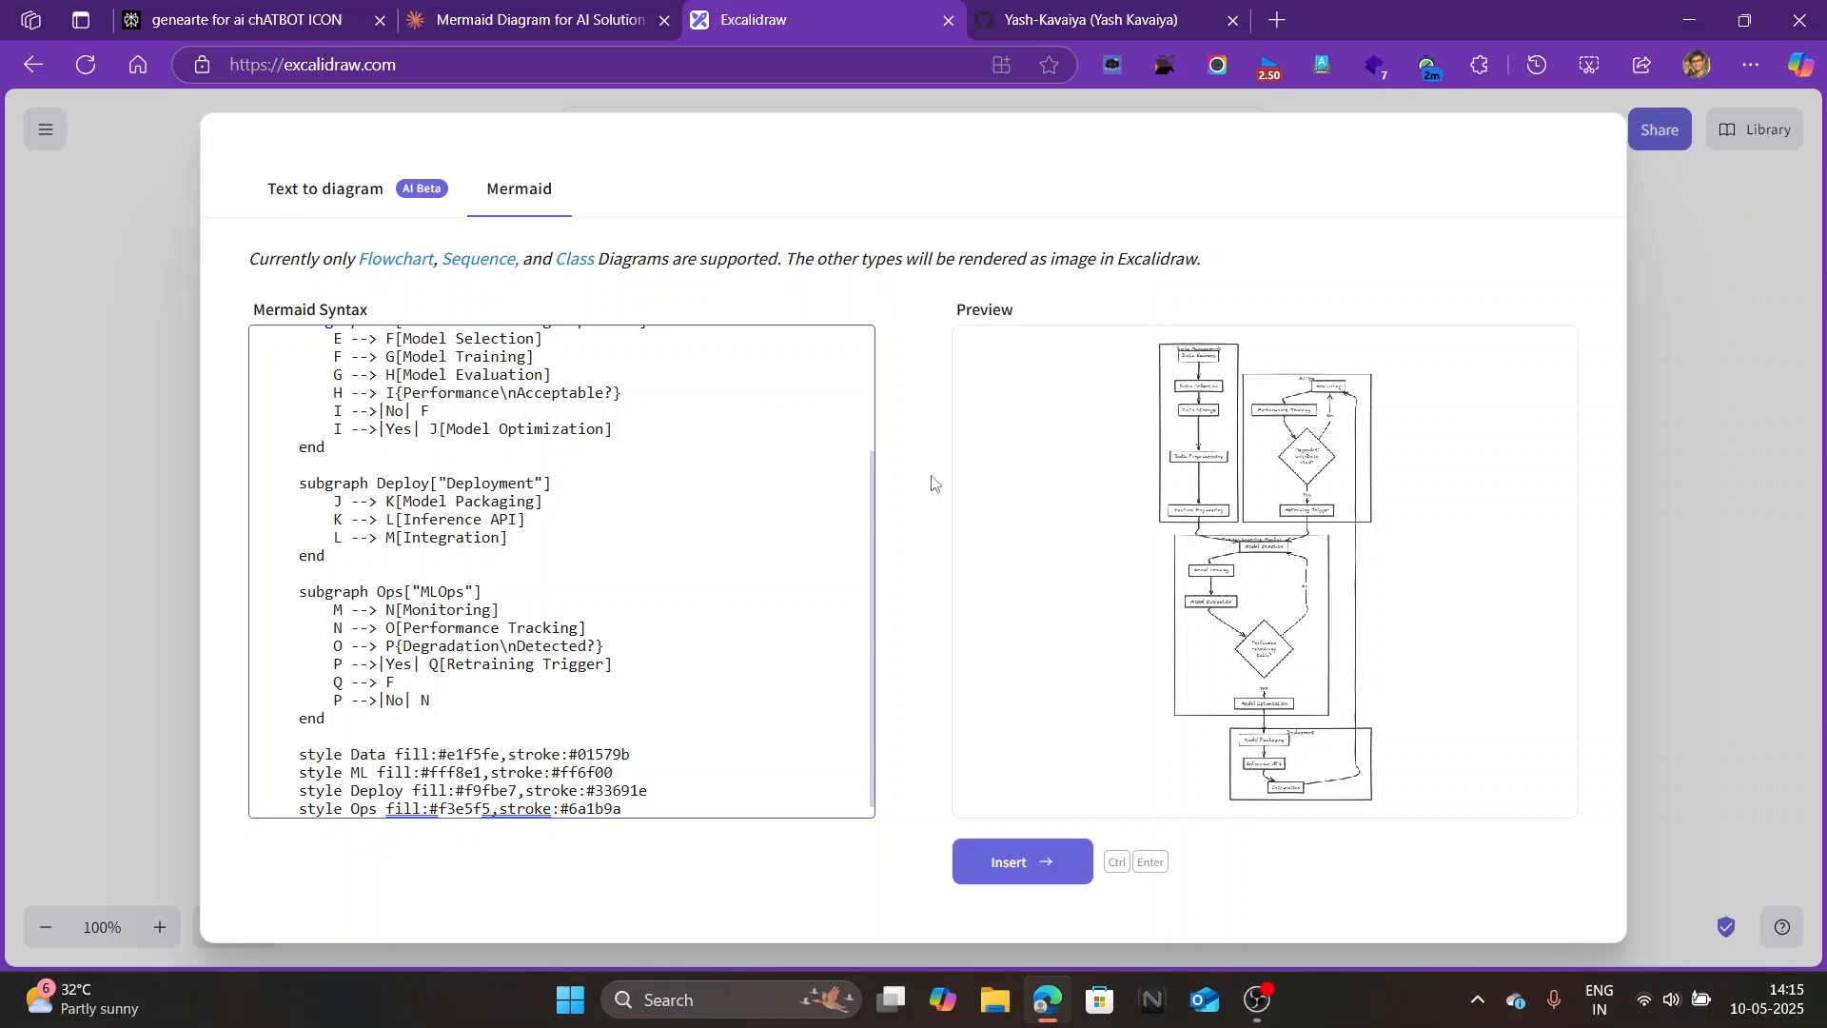
{"action": "left_click", "coordinate": [1011, 861]}
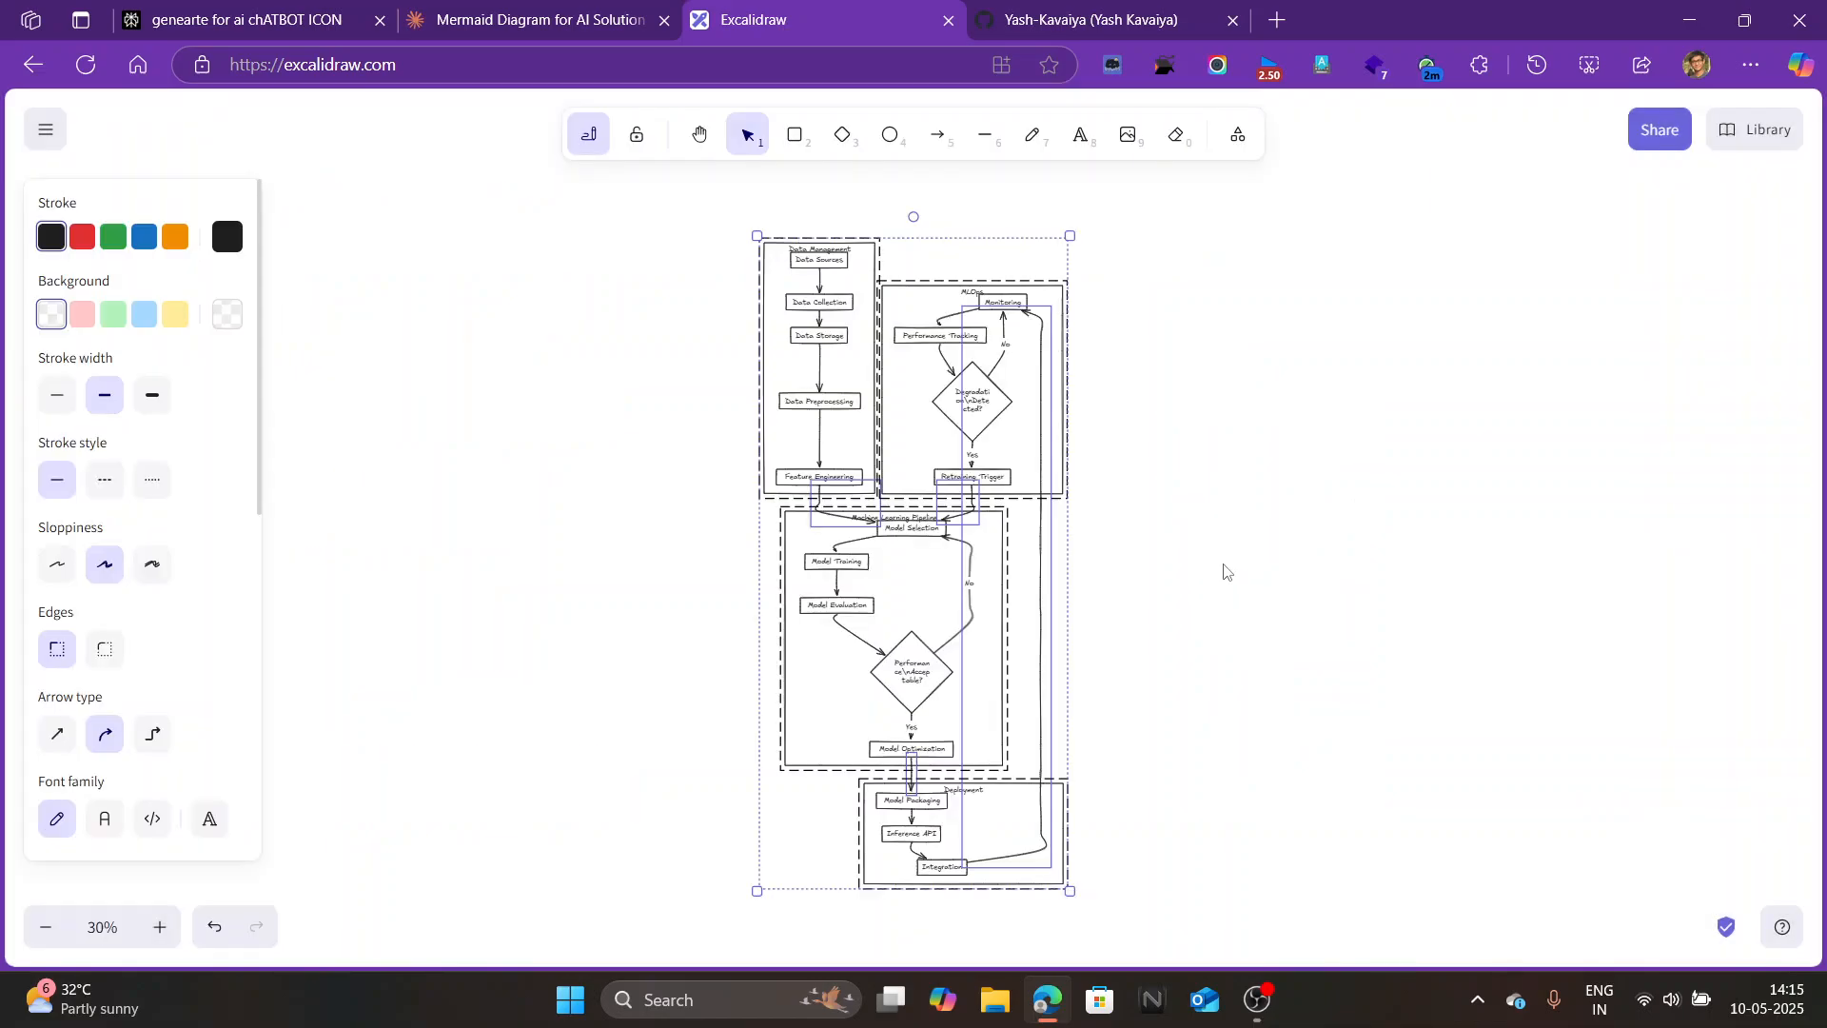
Review the flowchart's style code and coloured preview in Claude, and return to Excalidraw.
{"action": "left_click", "coordinate": [609, 21]}
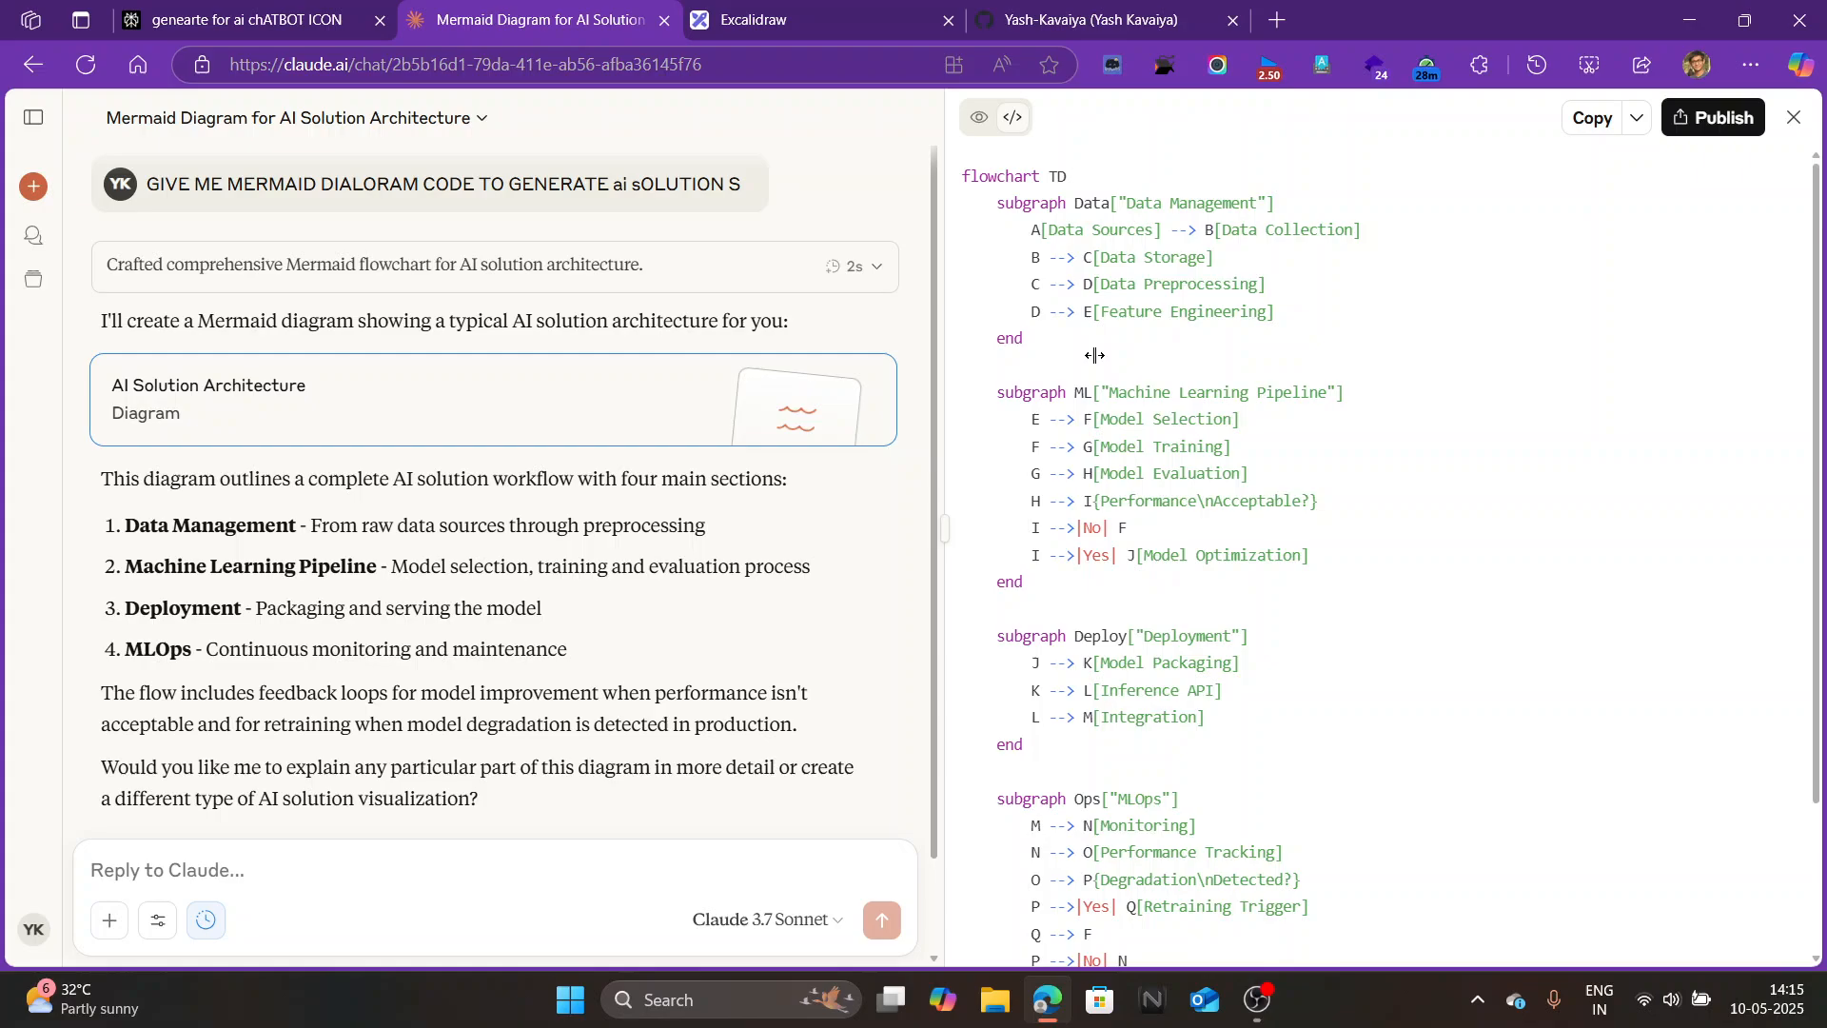
{"action": "scroll", "coordinate": [1473, 342], "scroll_direction": "down", "scroll_amount": 2}
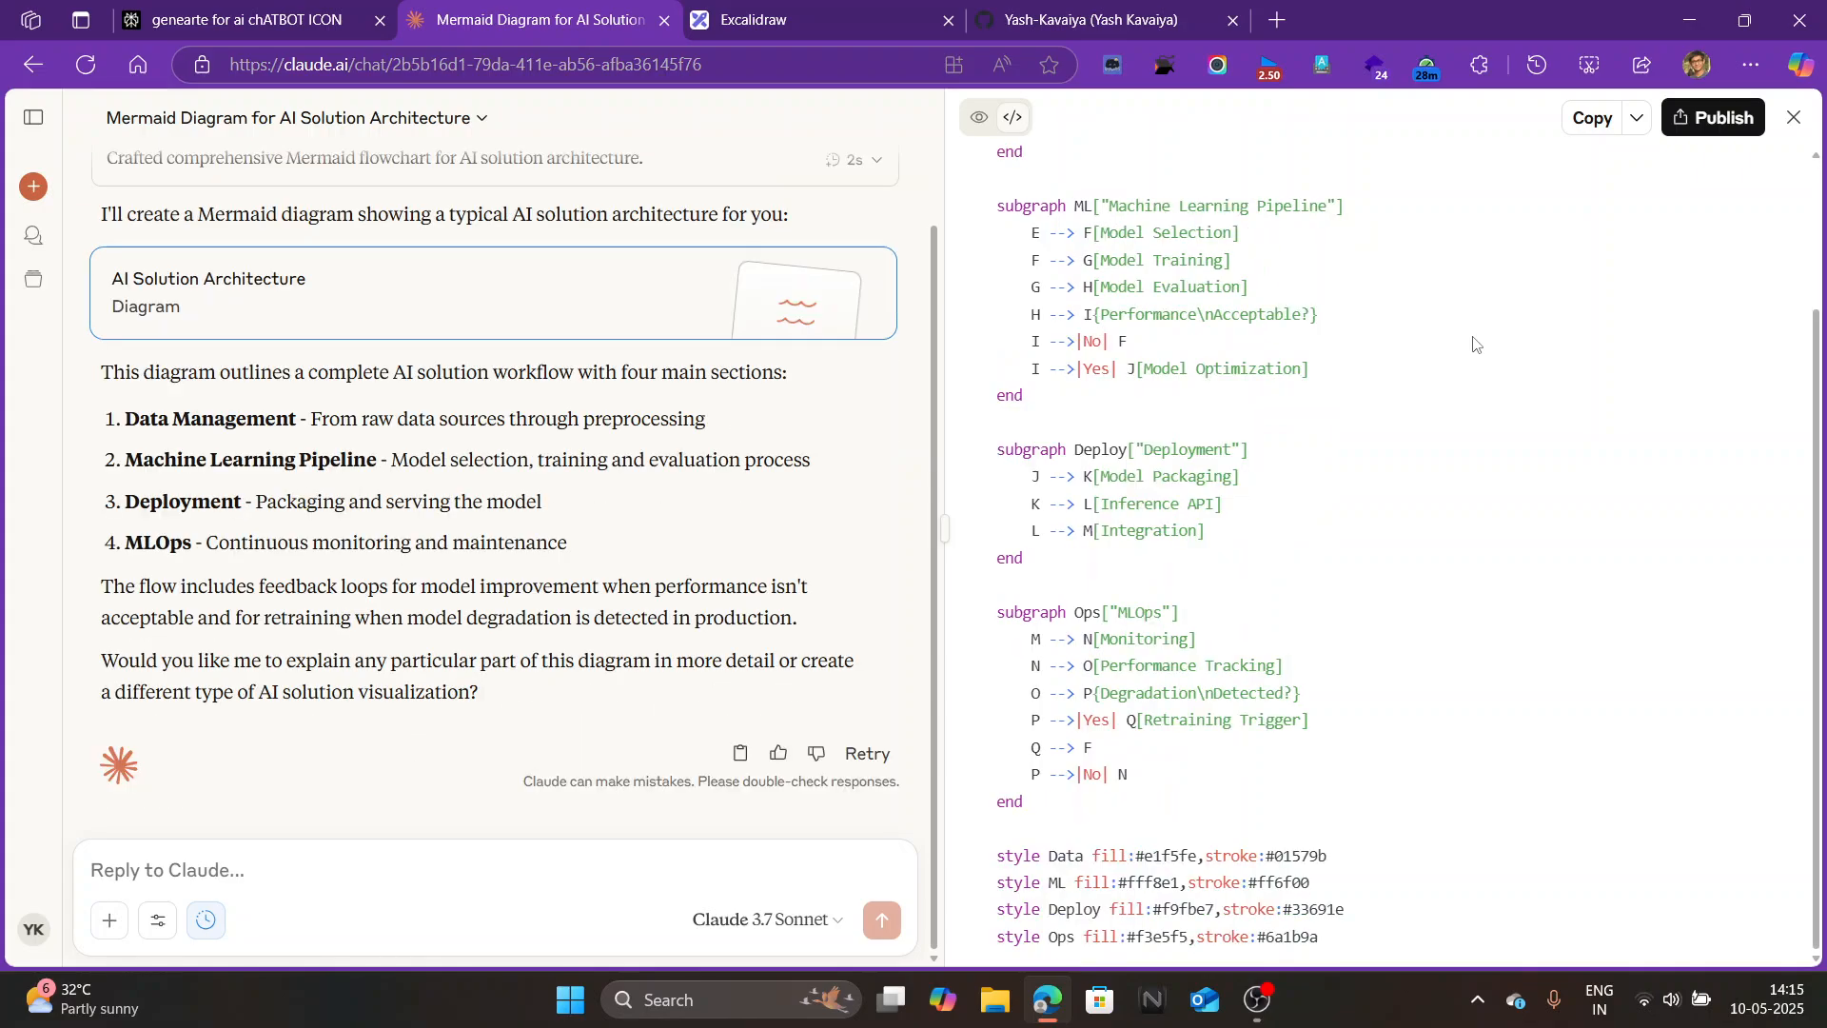
{"action": "left_click", "coordinate": [979, 117]}
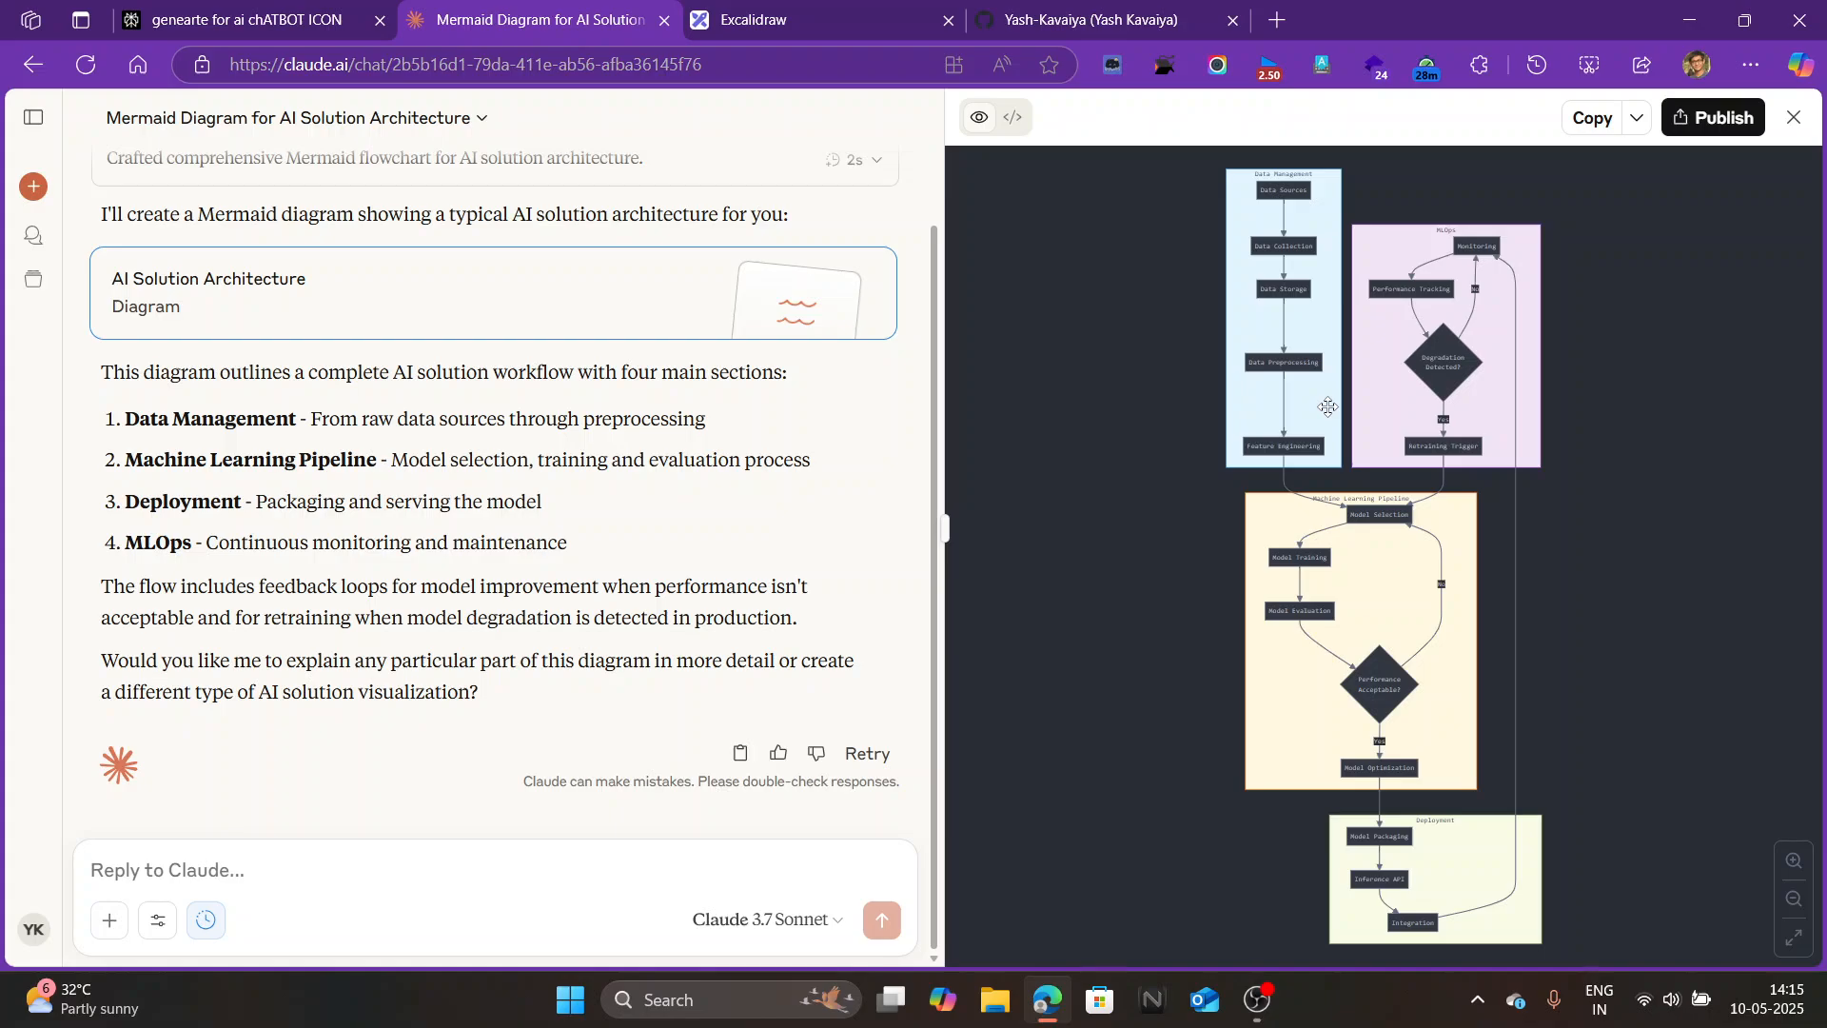
{"action": "key", "text": "ctrl+Tab"}
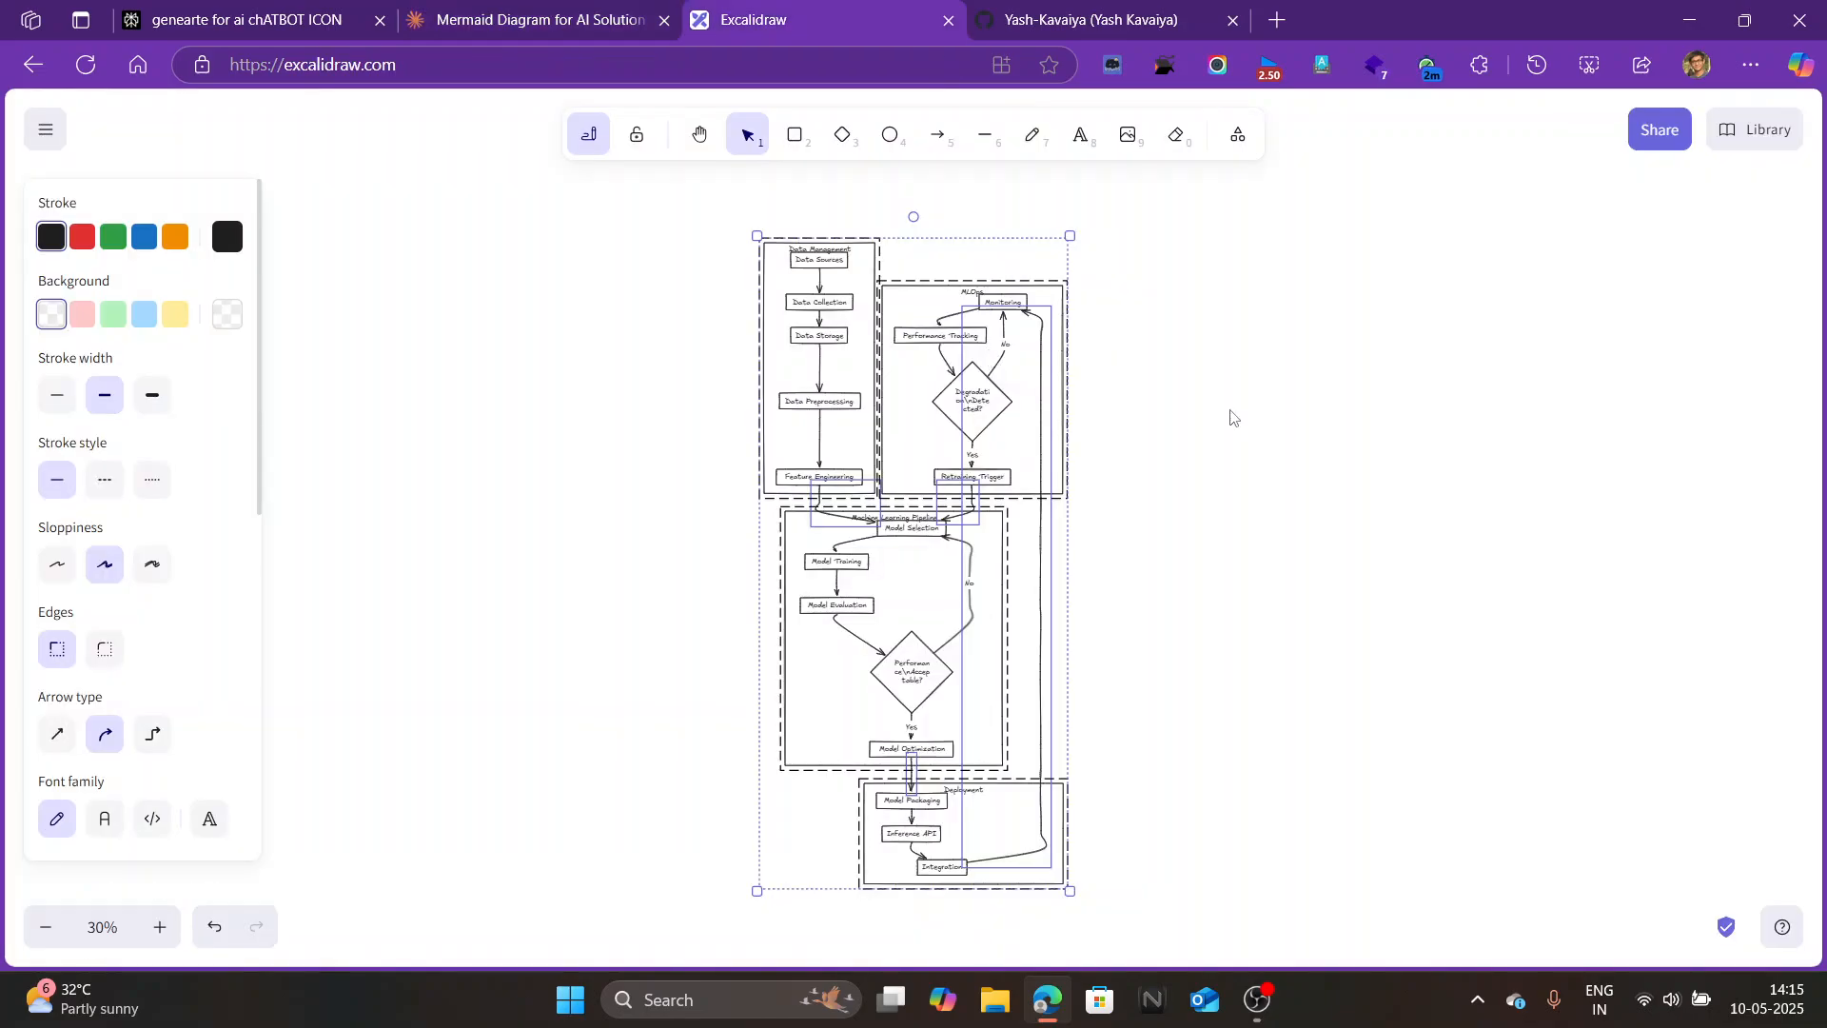
Give all elements of the inserted diagram a light blue background.
{"action": "left_click", "coordinate": [1236, 478]}
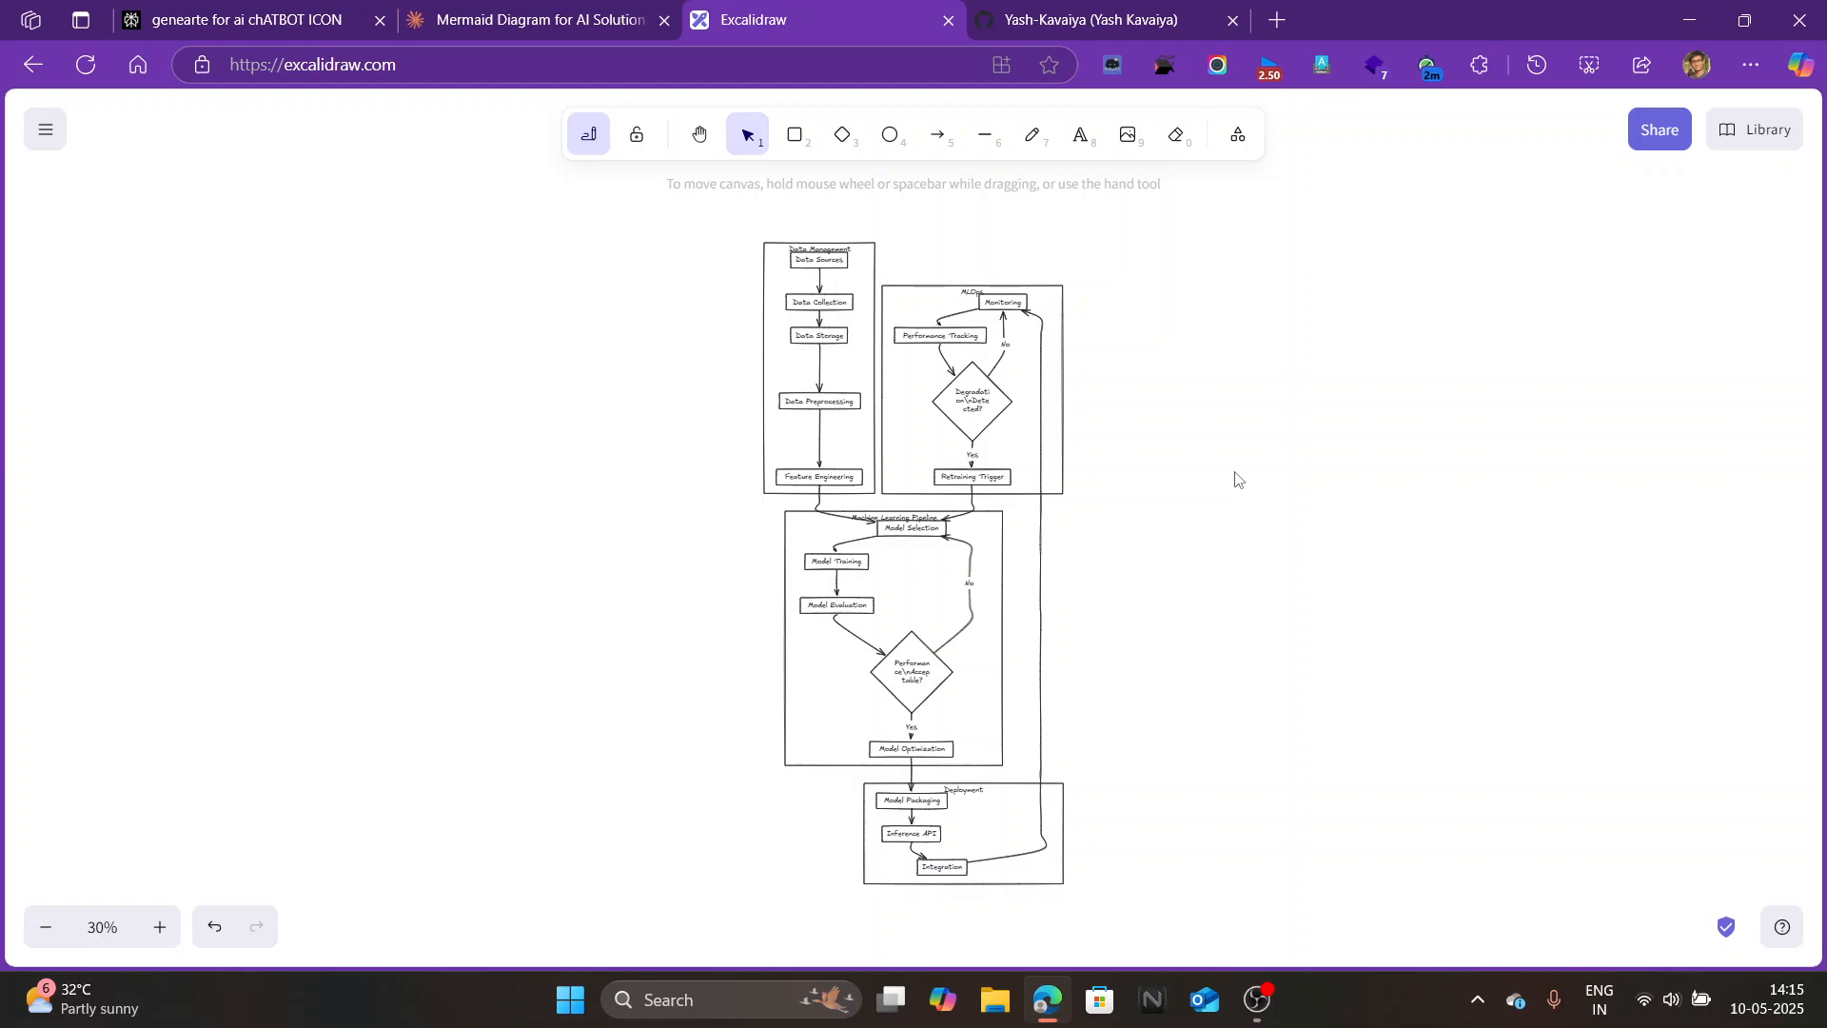
{"action": "scroll", "coordinate": [902, 462], "scroll_direction": "down", "scroll_amount": 1}
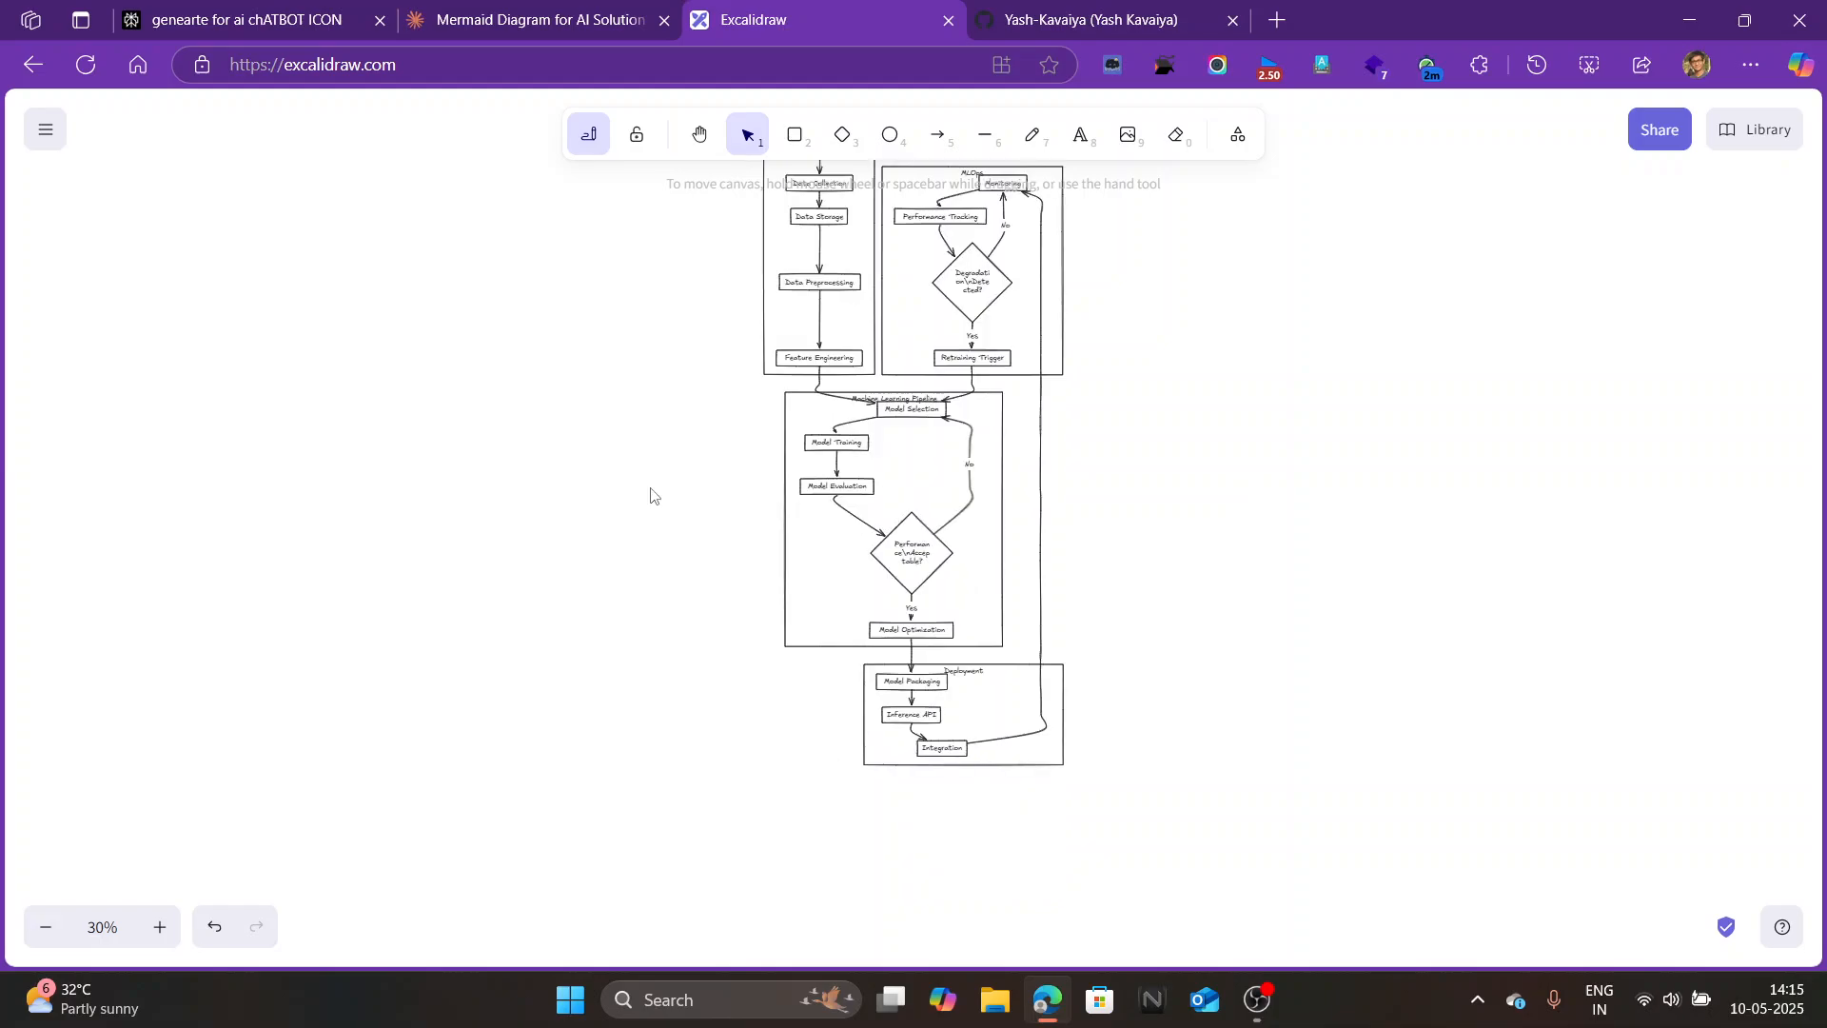
{"action": "key", "text": "ctrl+a"}
{"action": "left_click", "coordinate": [143, 314]}
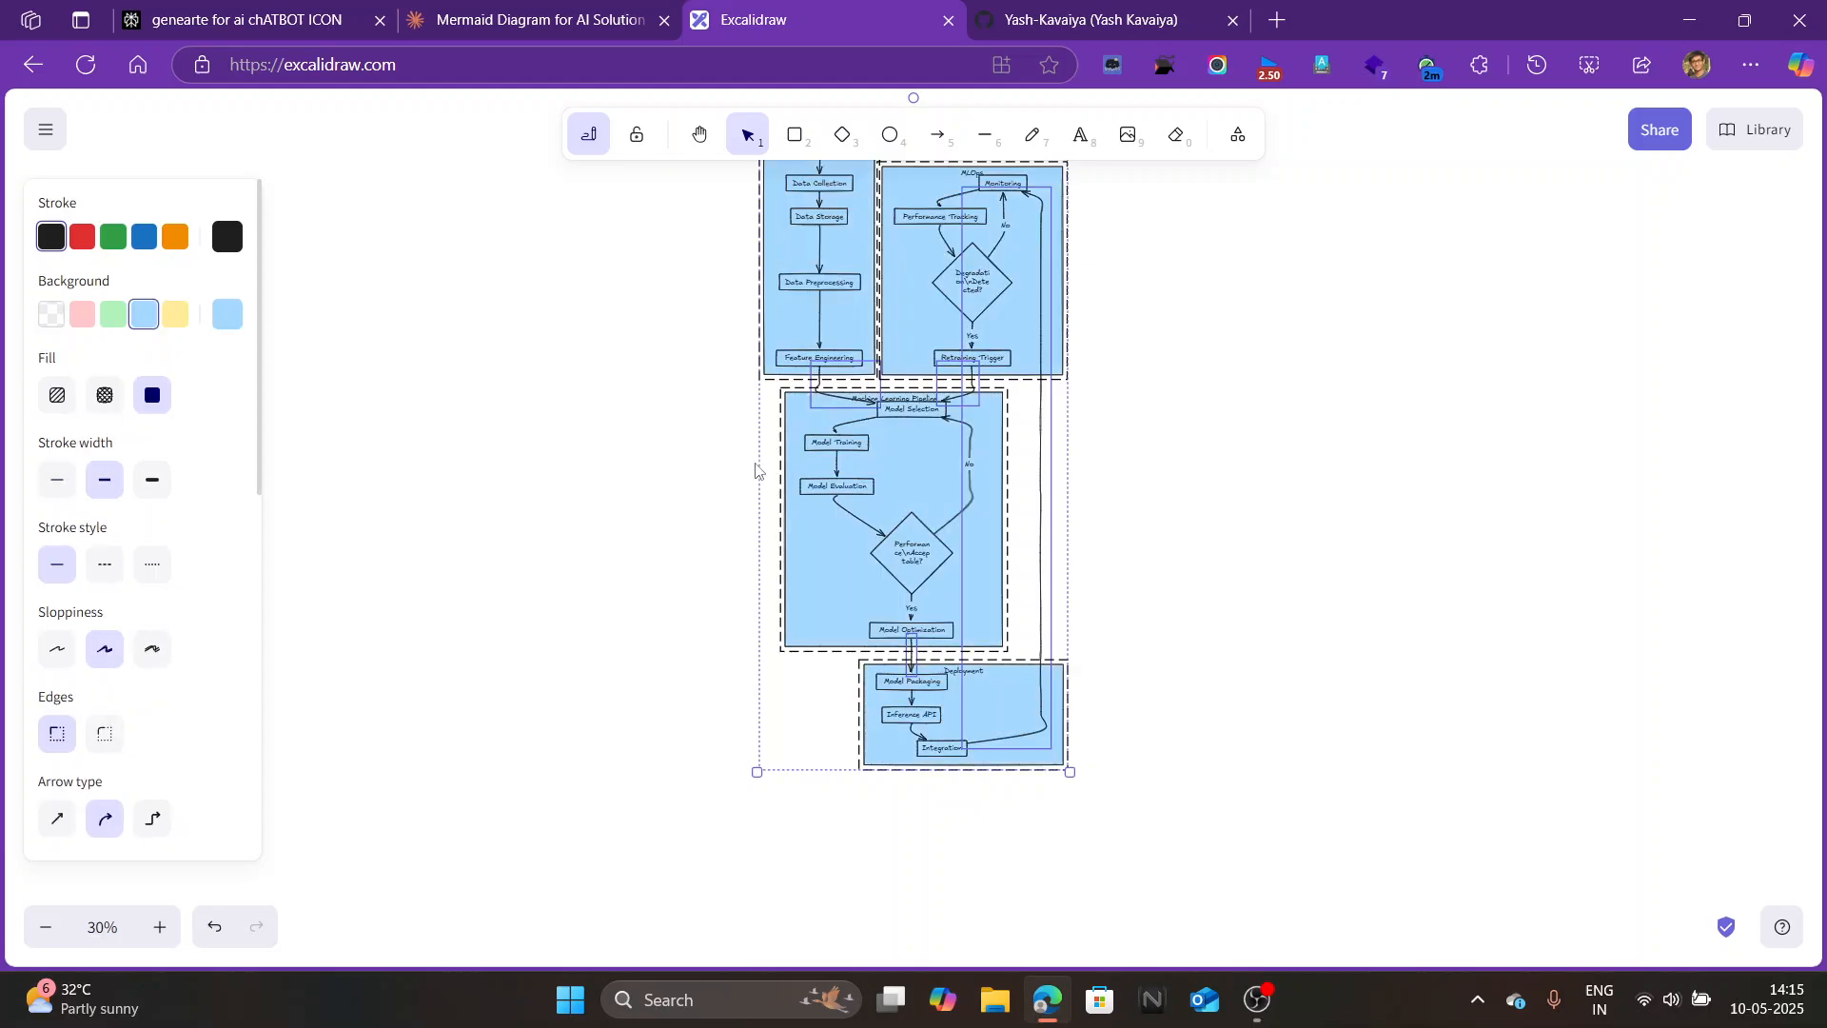
{"action": "left_click", "coordinate": [1182, 439]}
{"action": "scroll", "coordinate": [1123, 439], "scroll_direction": "up", "scroll_amount": 3}
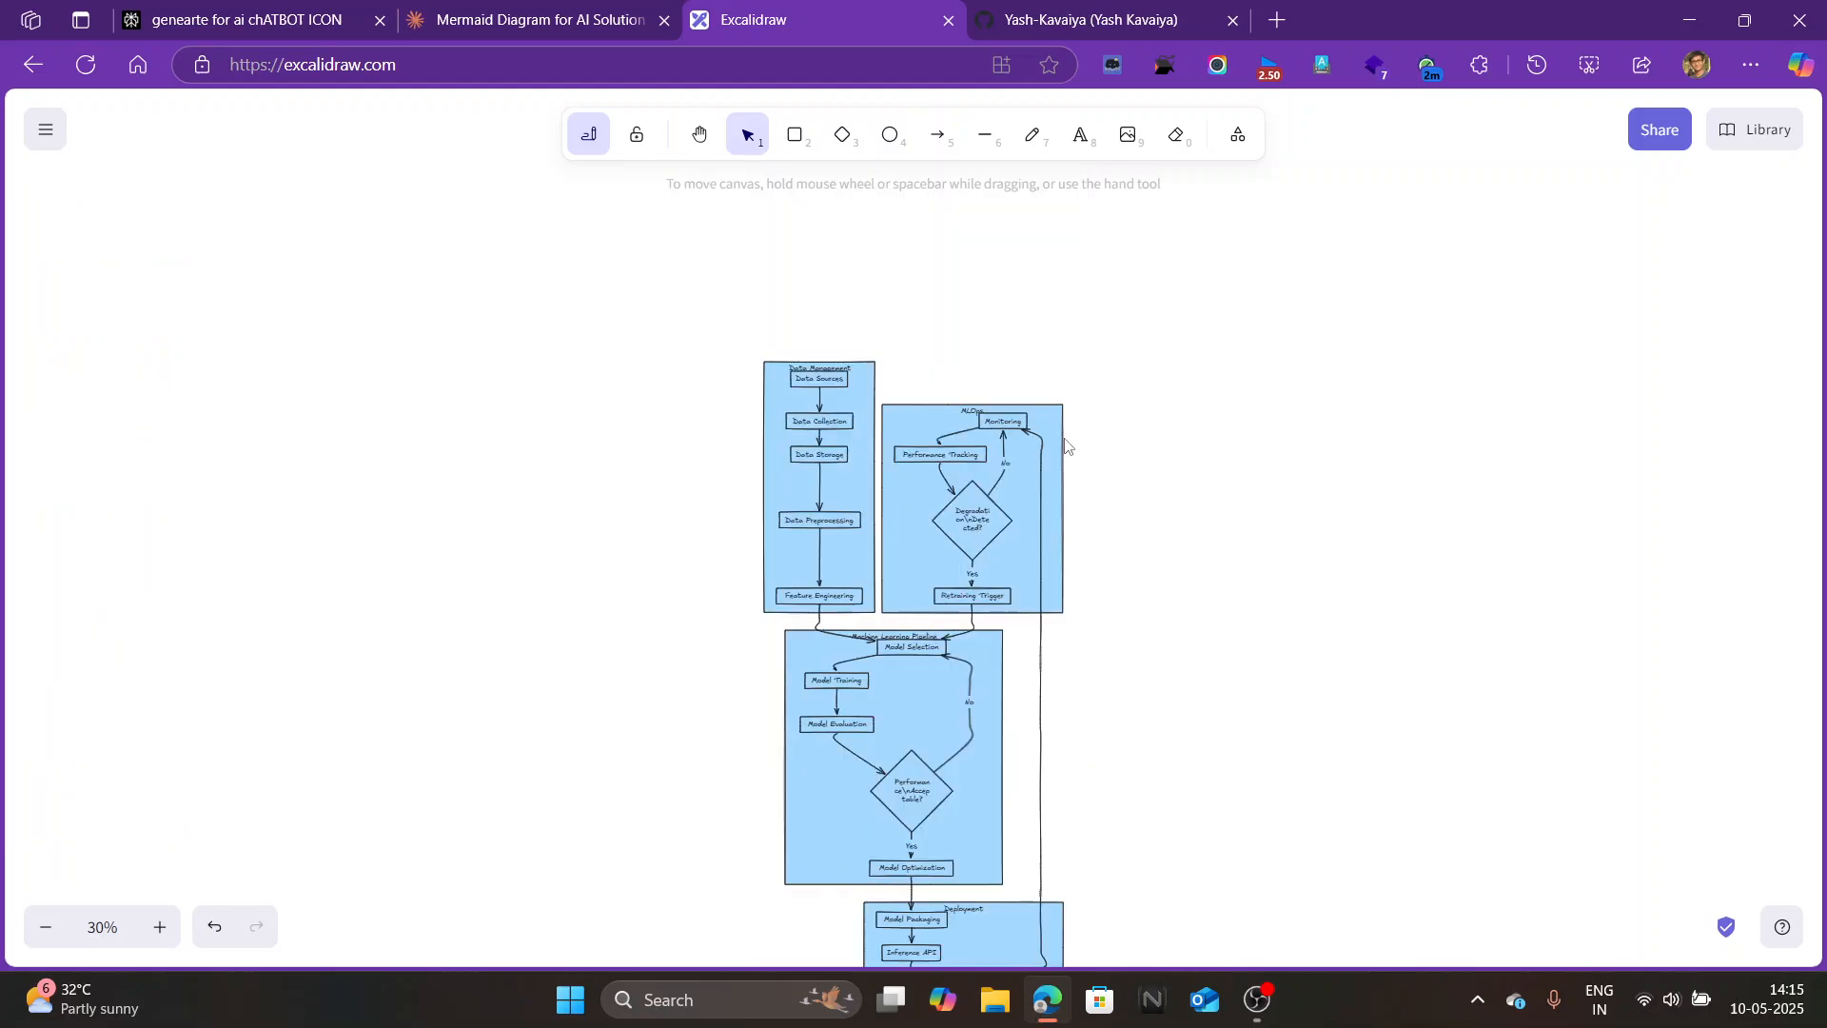
Apply round edges and elbow arrows to the whole diagram.
{"action": "key", "text": "ctrl+a"}
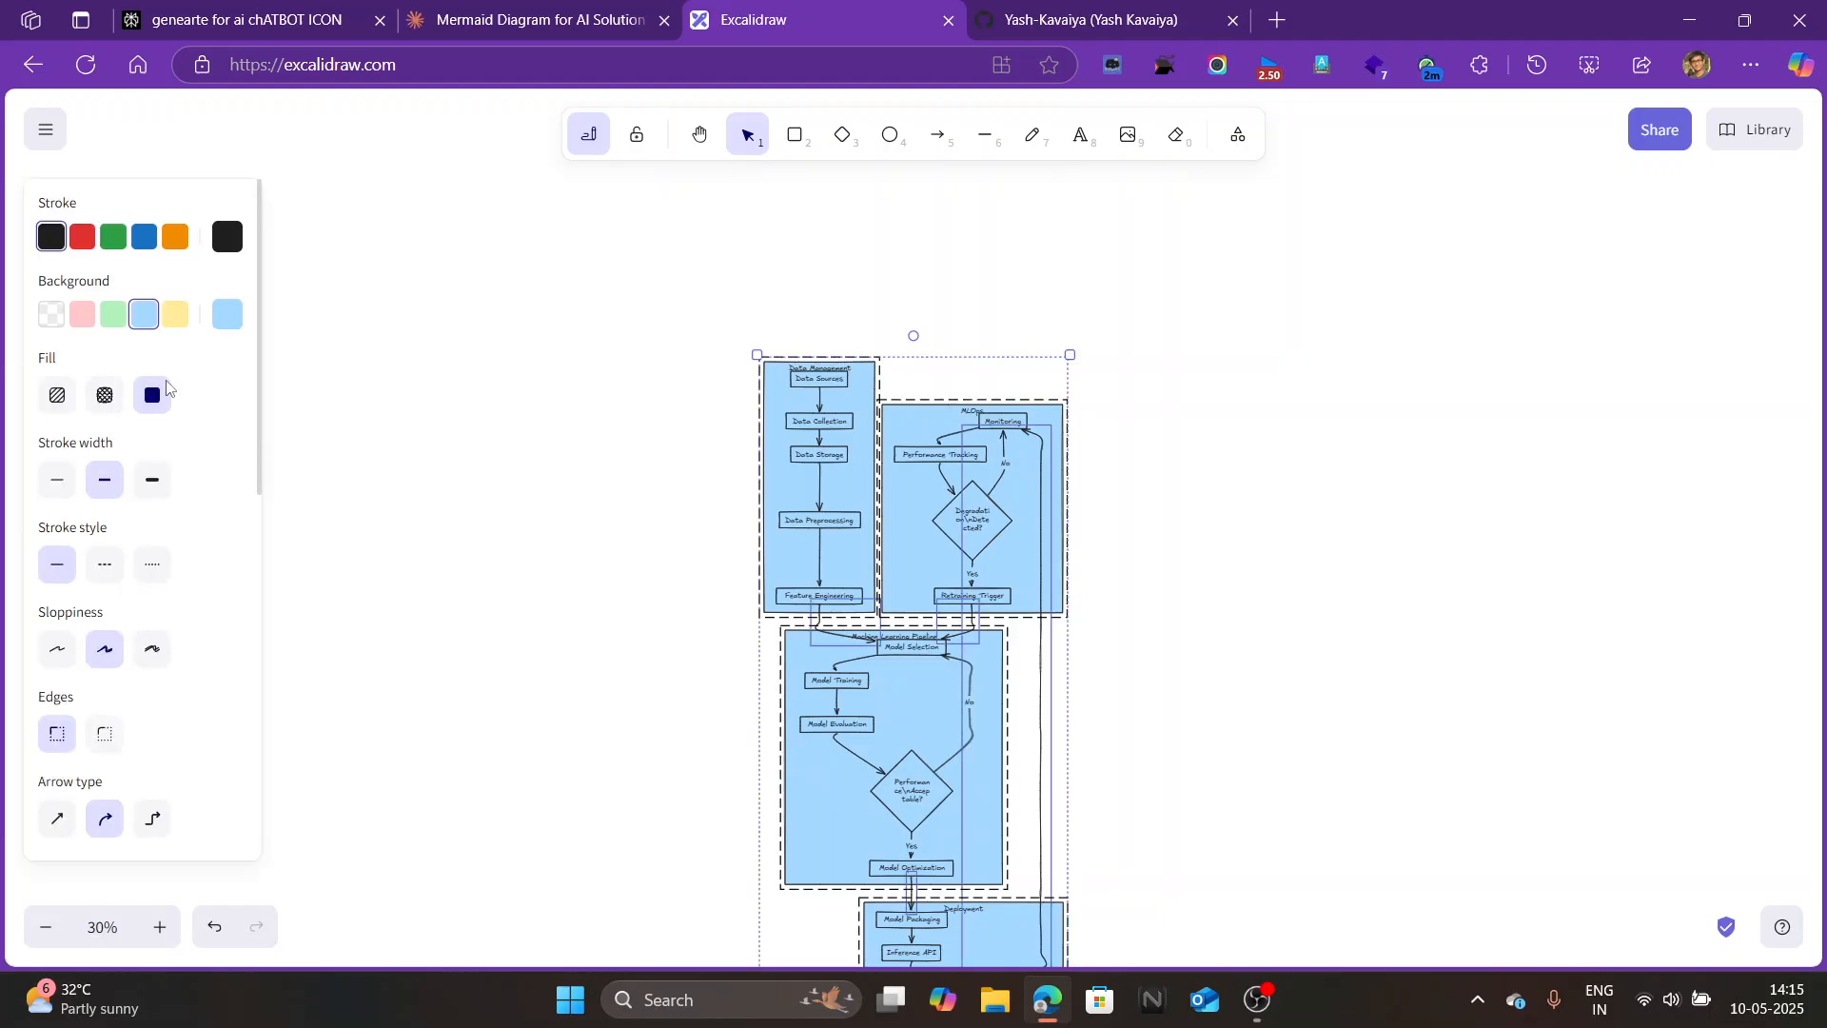
{"action": "left_click", "coordinate": [106, 734]}
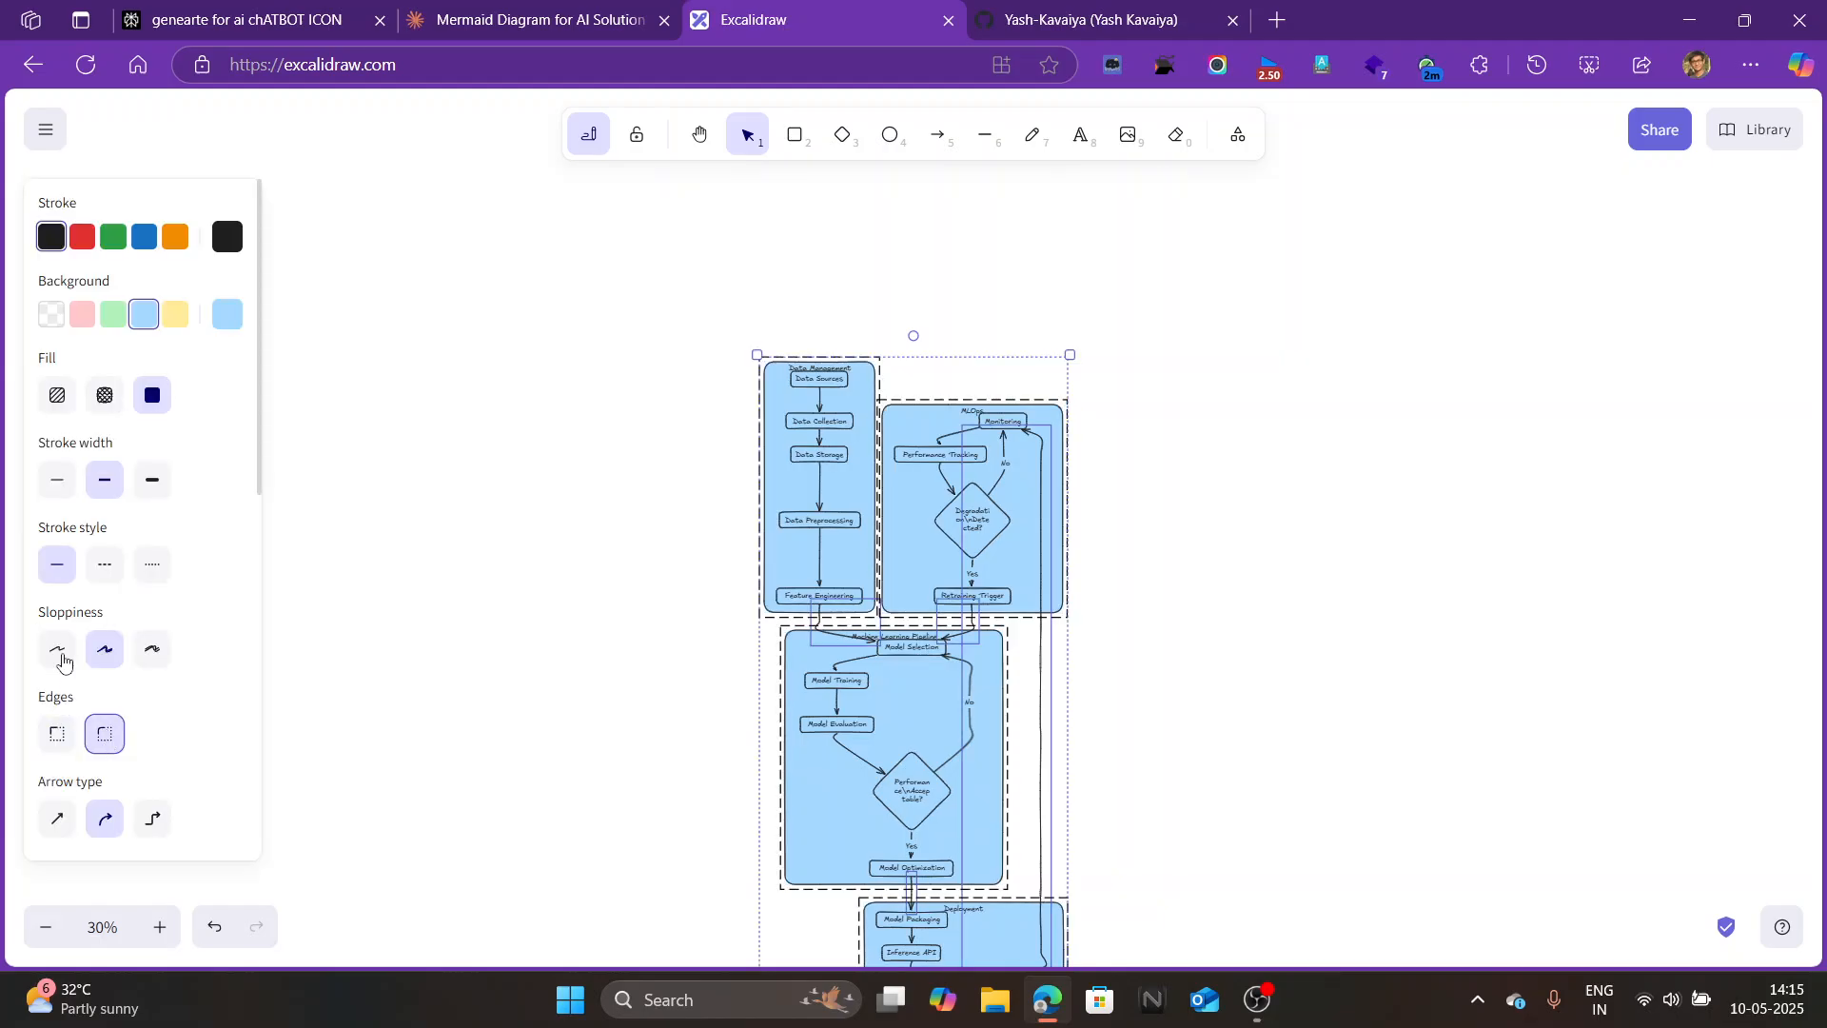
{"action": "scroll", "coordinate": [62, 661], "scroll_direction": "down", "scroll_amount": 4}
{"action": "left_click", "coordinate": [153, 464]}
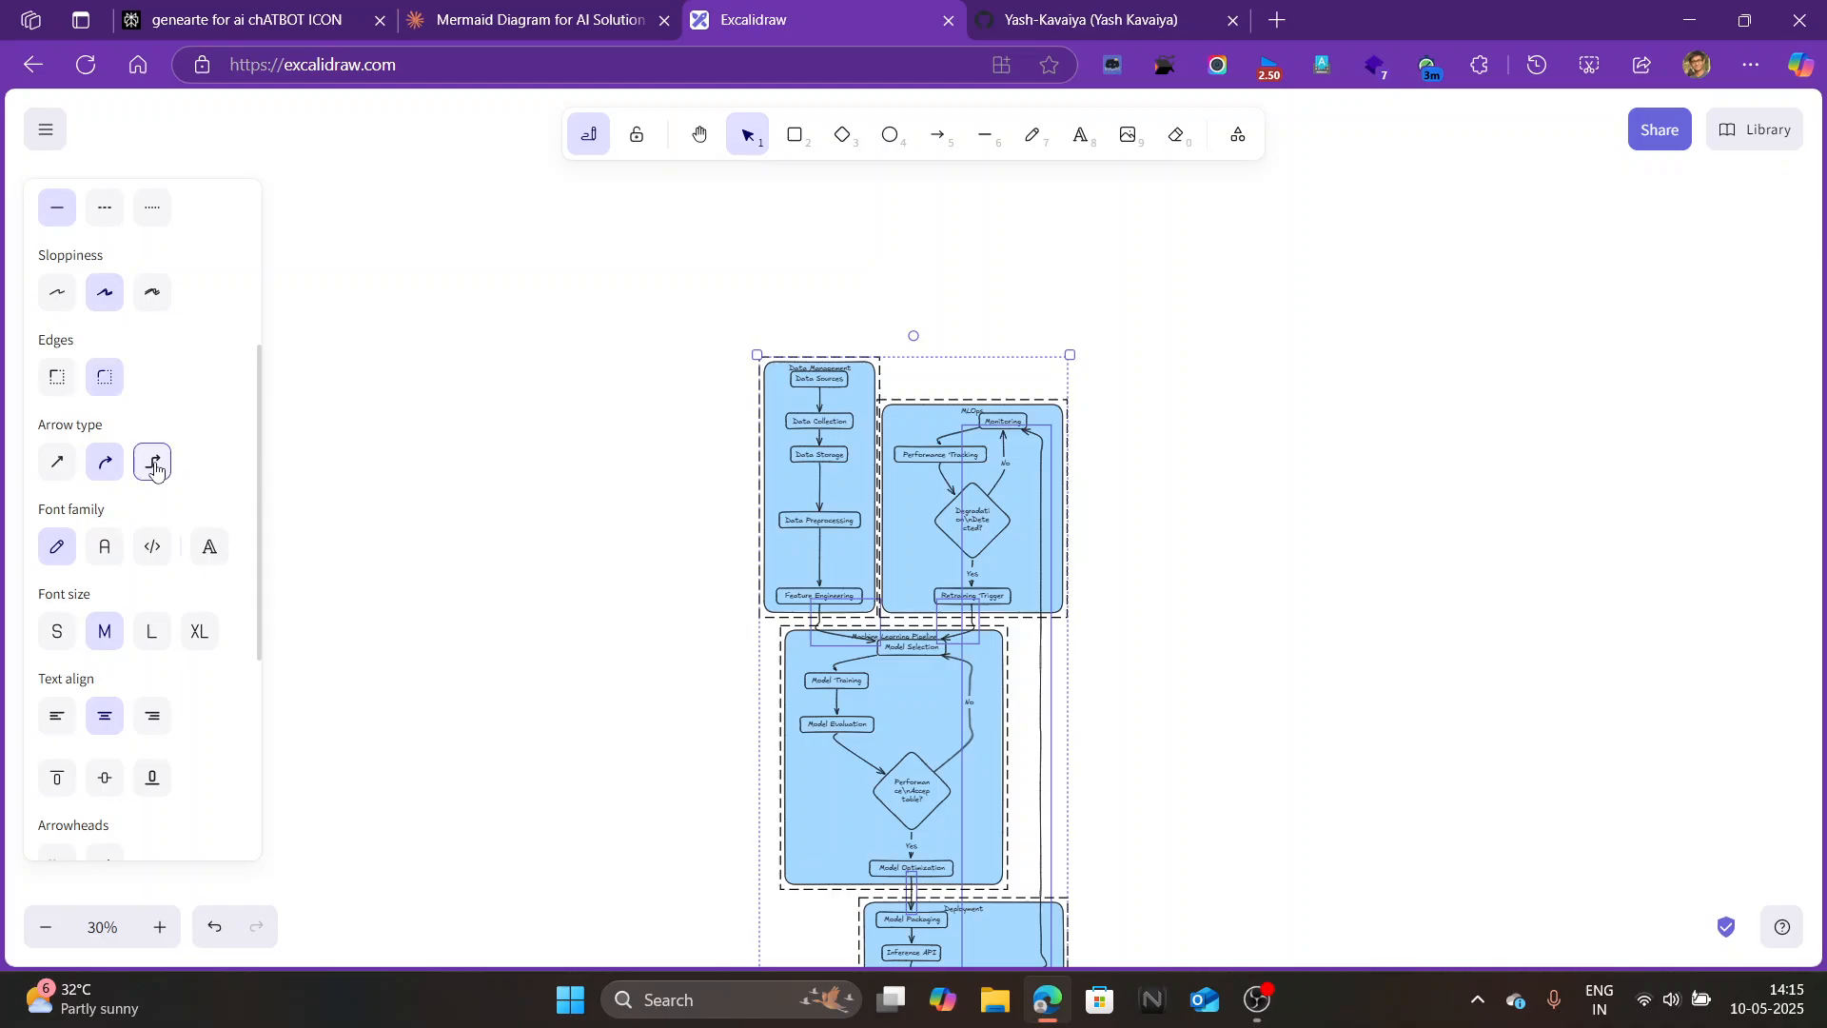
Set all diagram text to the normal font family at size M.
{"action": "left_click", "coordinate": [104, 548]}
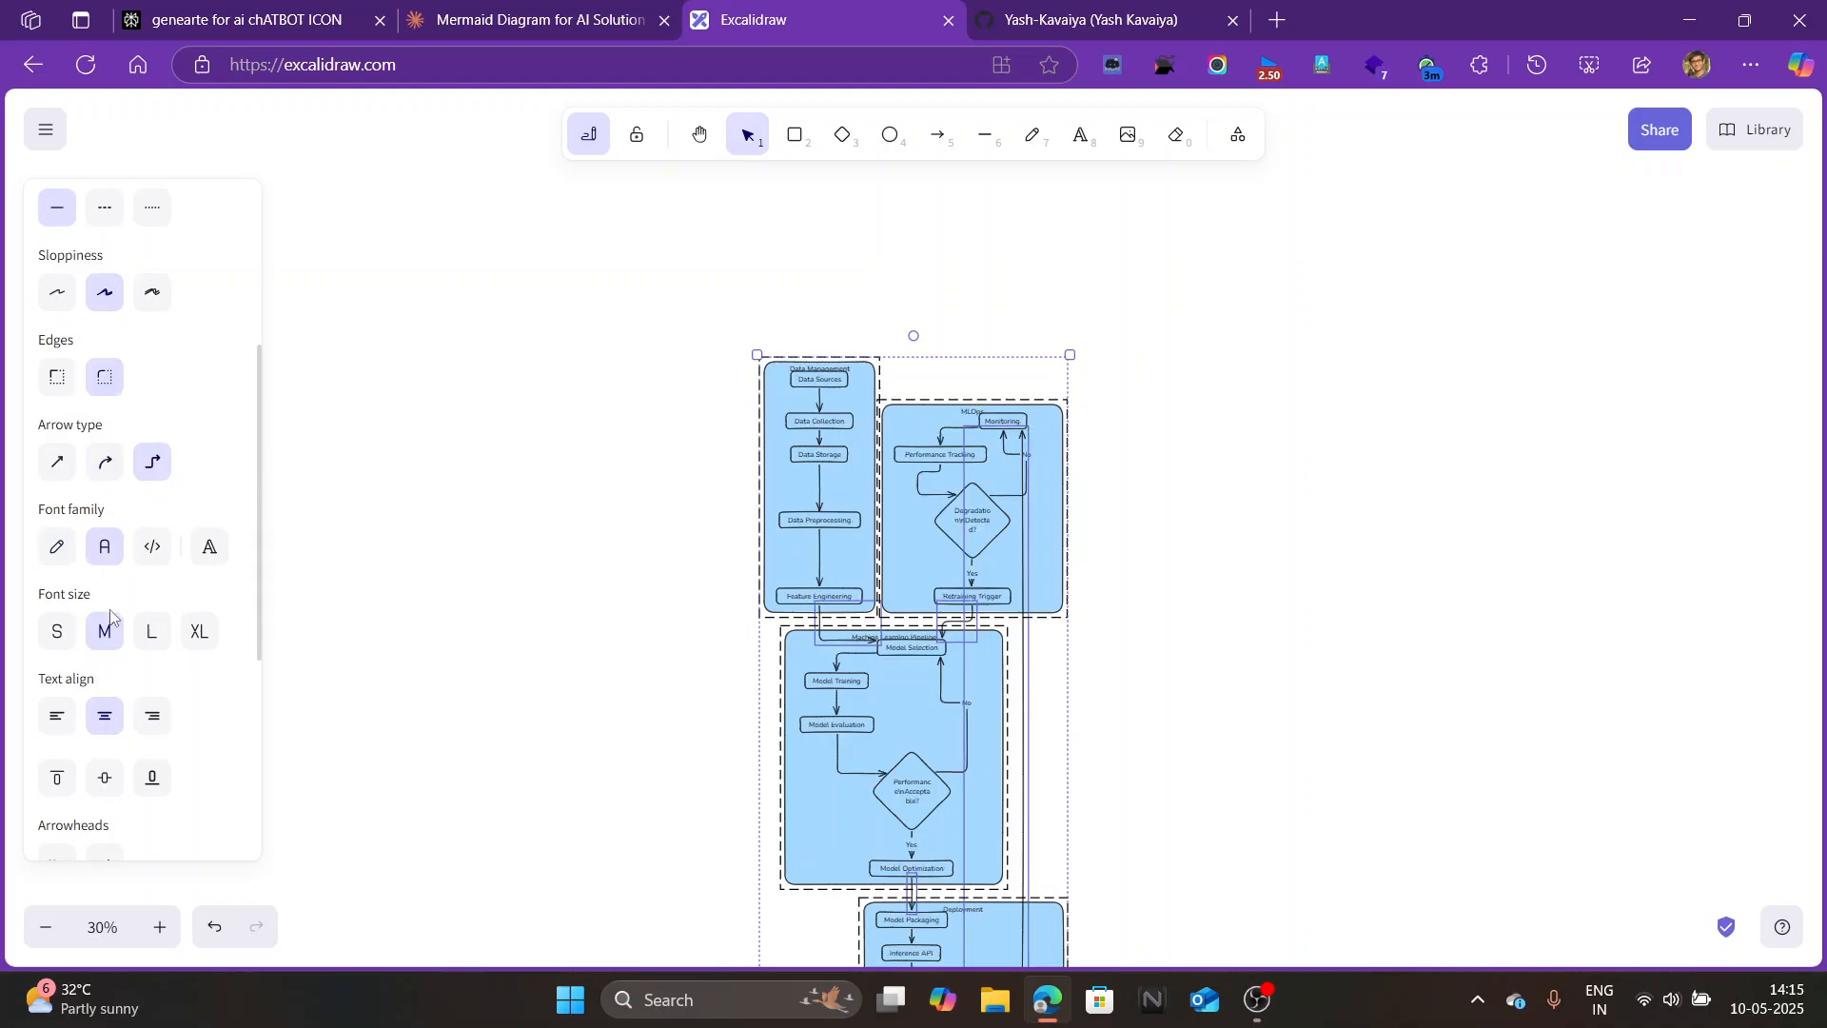
{"action": "left_click", "coordinate": [57, 632]}
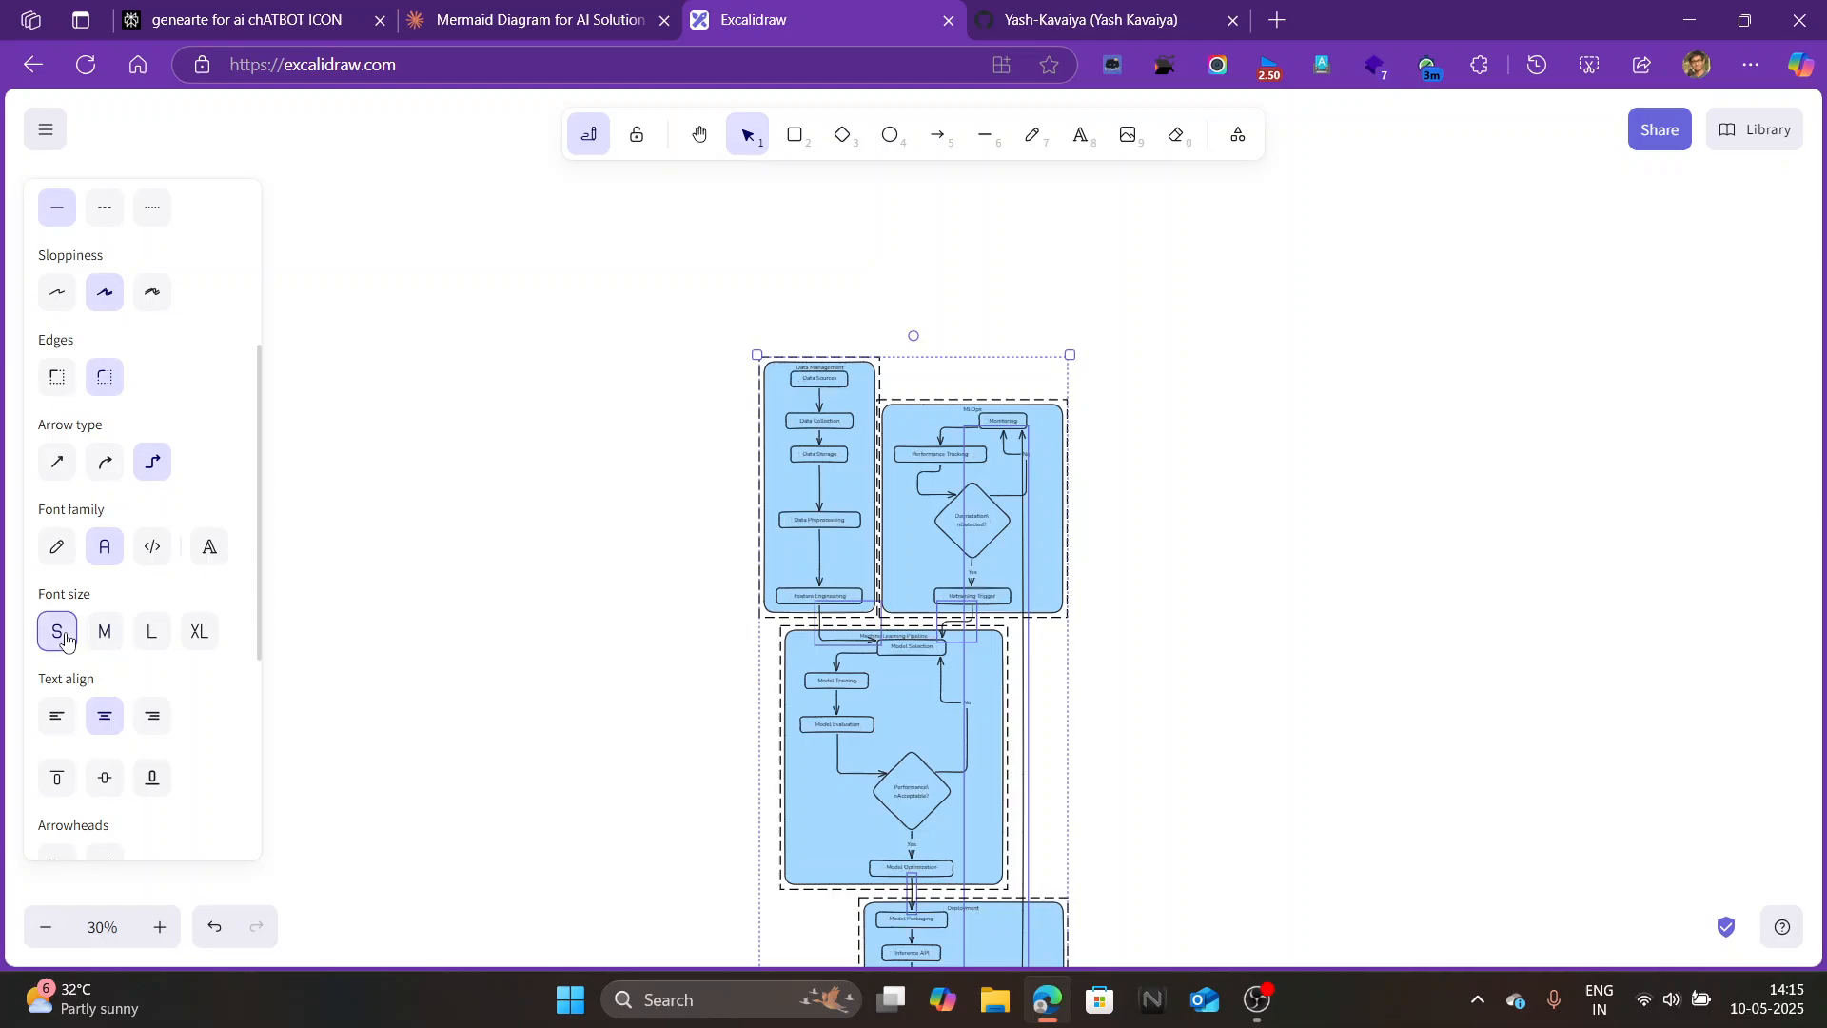
{"action": "left_click", "coordinate": [108, 631]}
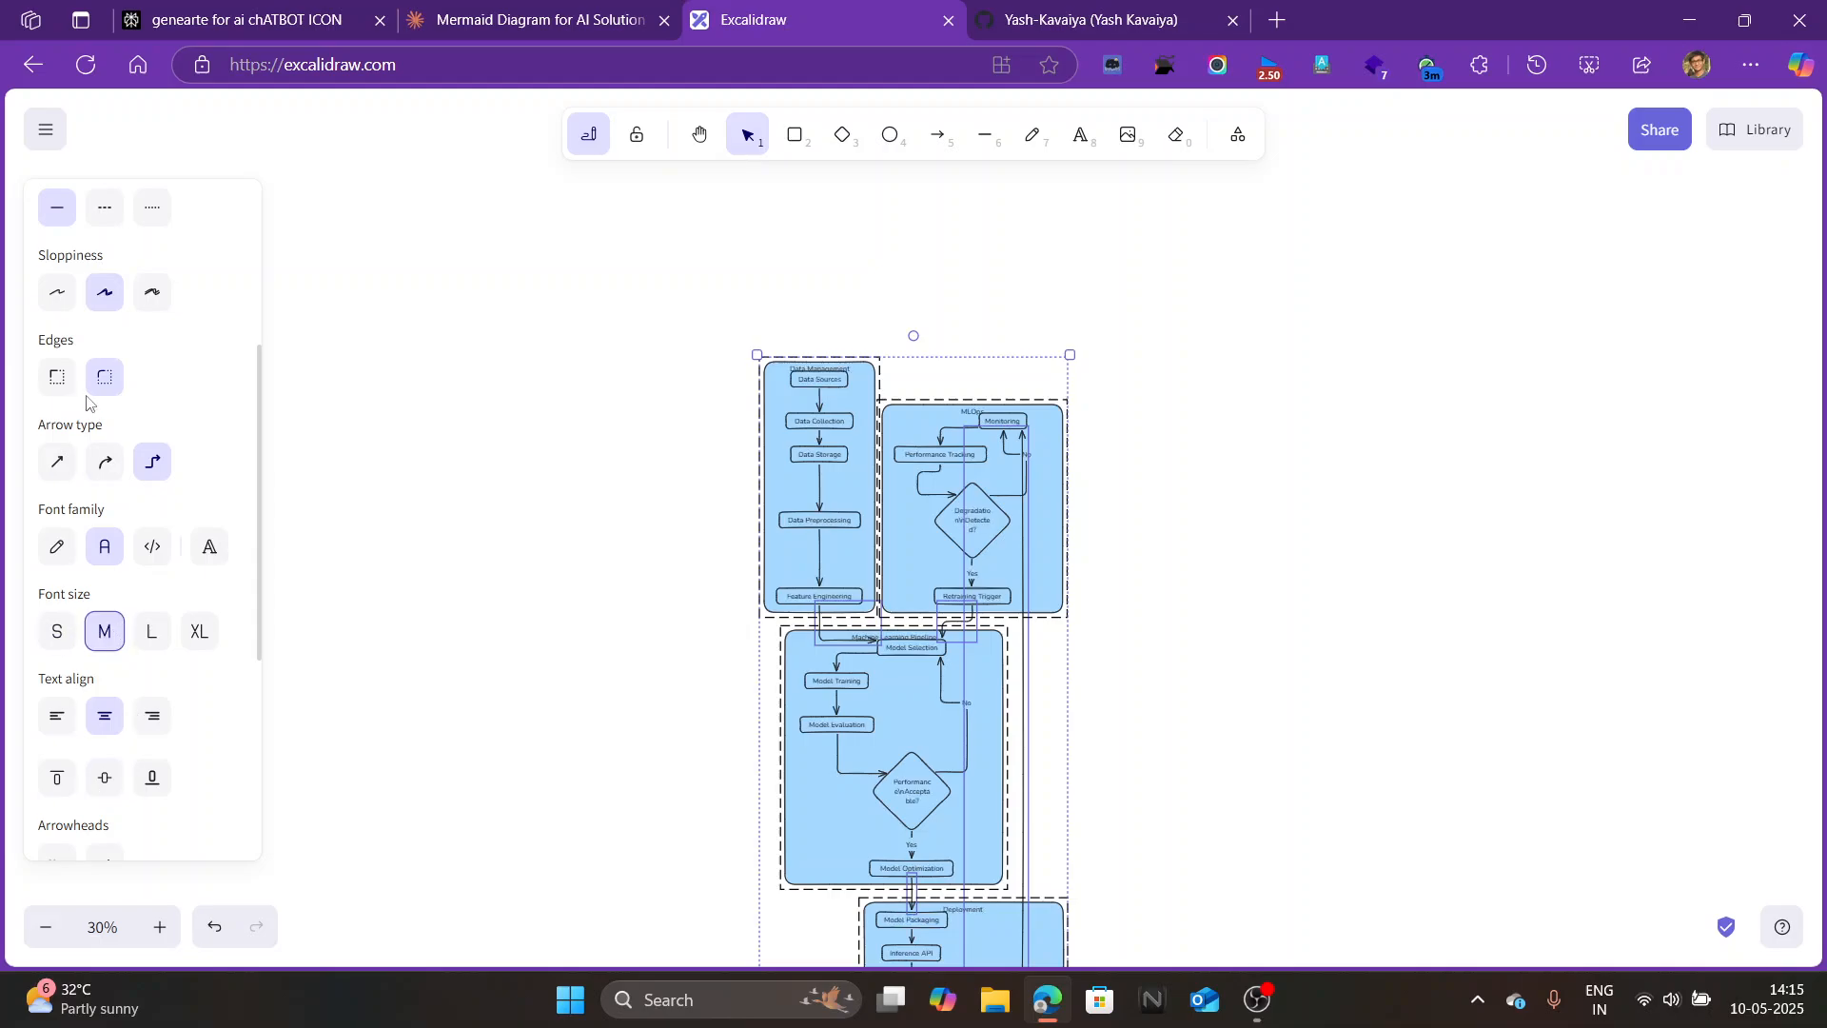
Set the sloppiness of the whole diagram to Architect and deselect it.
{"action": "left_click", "coordinate": [59, 291]}
{"action": "left_click", "coordinate": [1252, 534]}
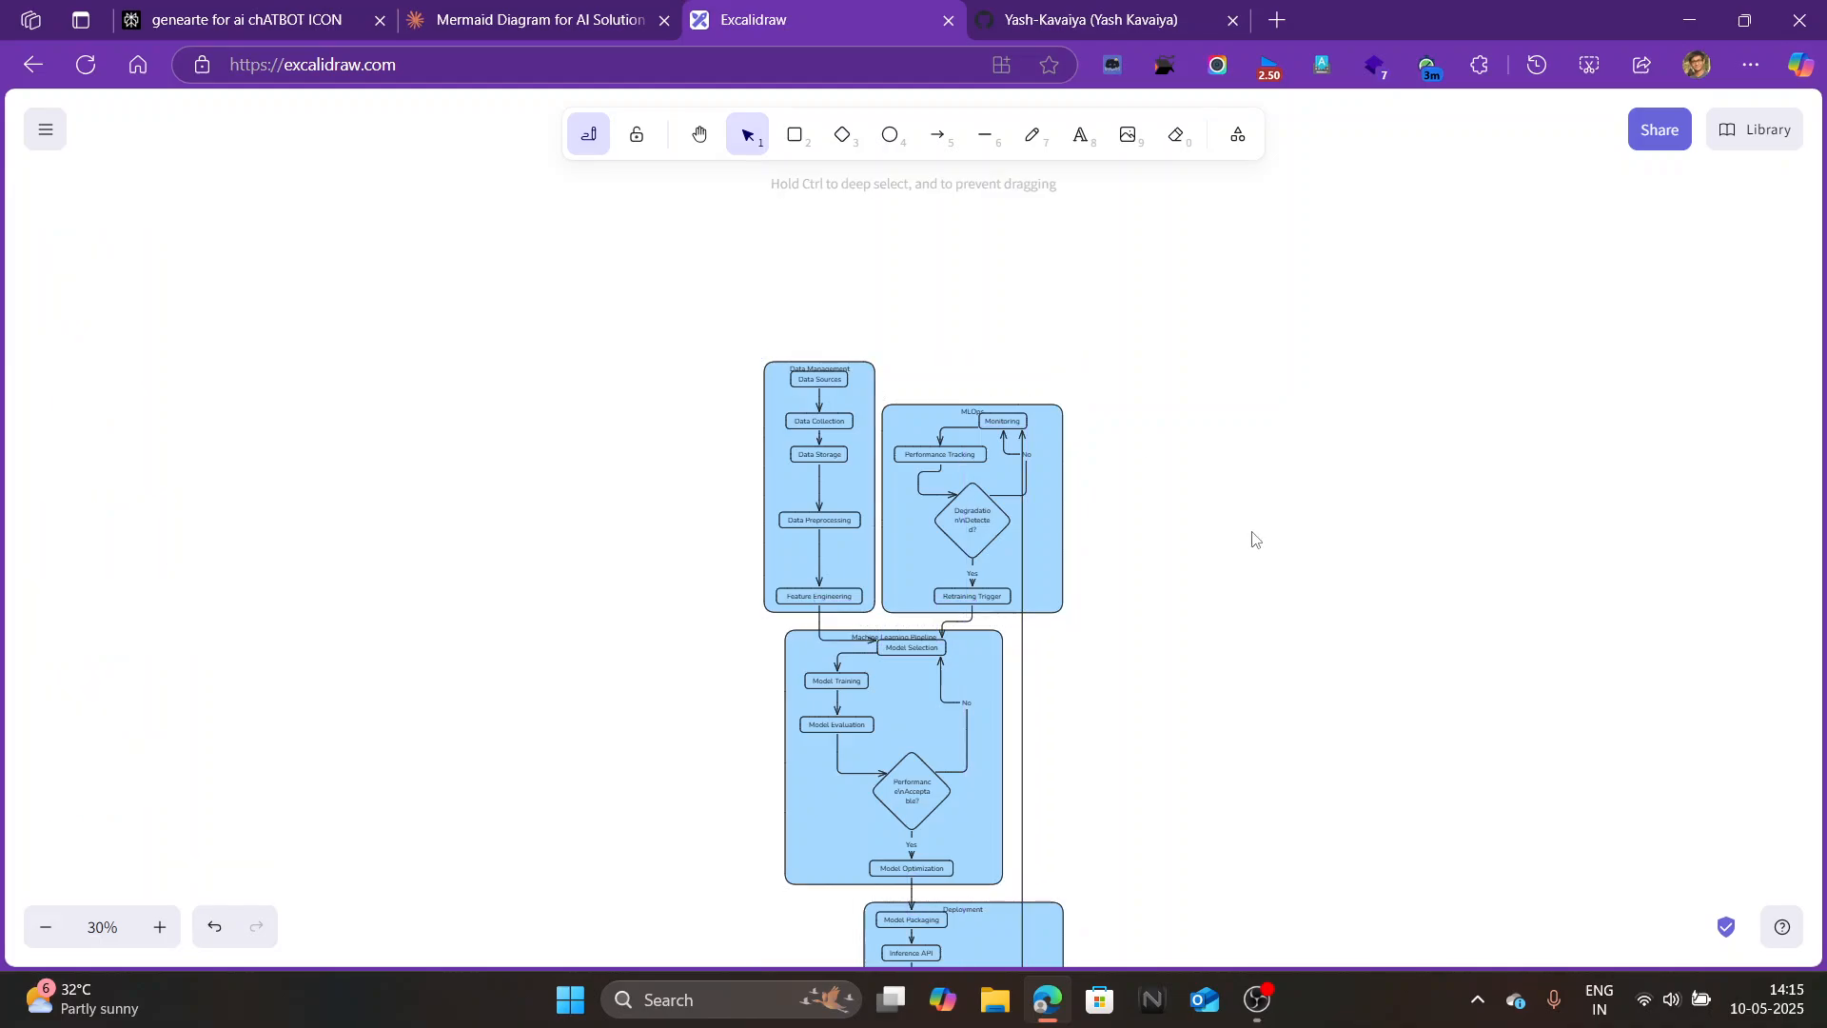
Spread out the upper diagram groups, moving Data Management up and left, MLOps beside it, and Machine Learning Pipeline to the right of MLOps.
{"action": "left_click", "coordinate": [1023, 567]}
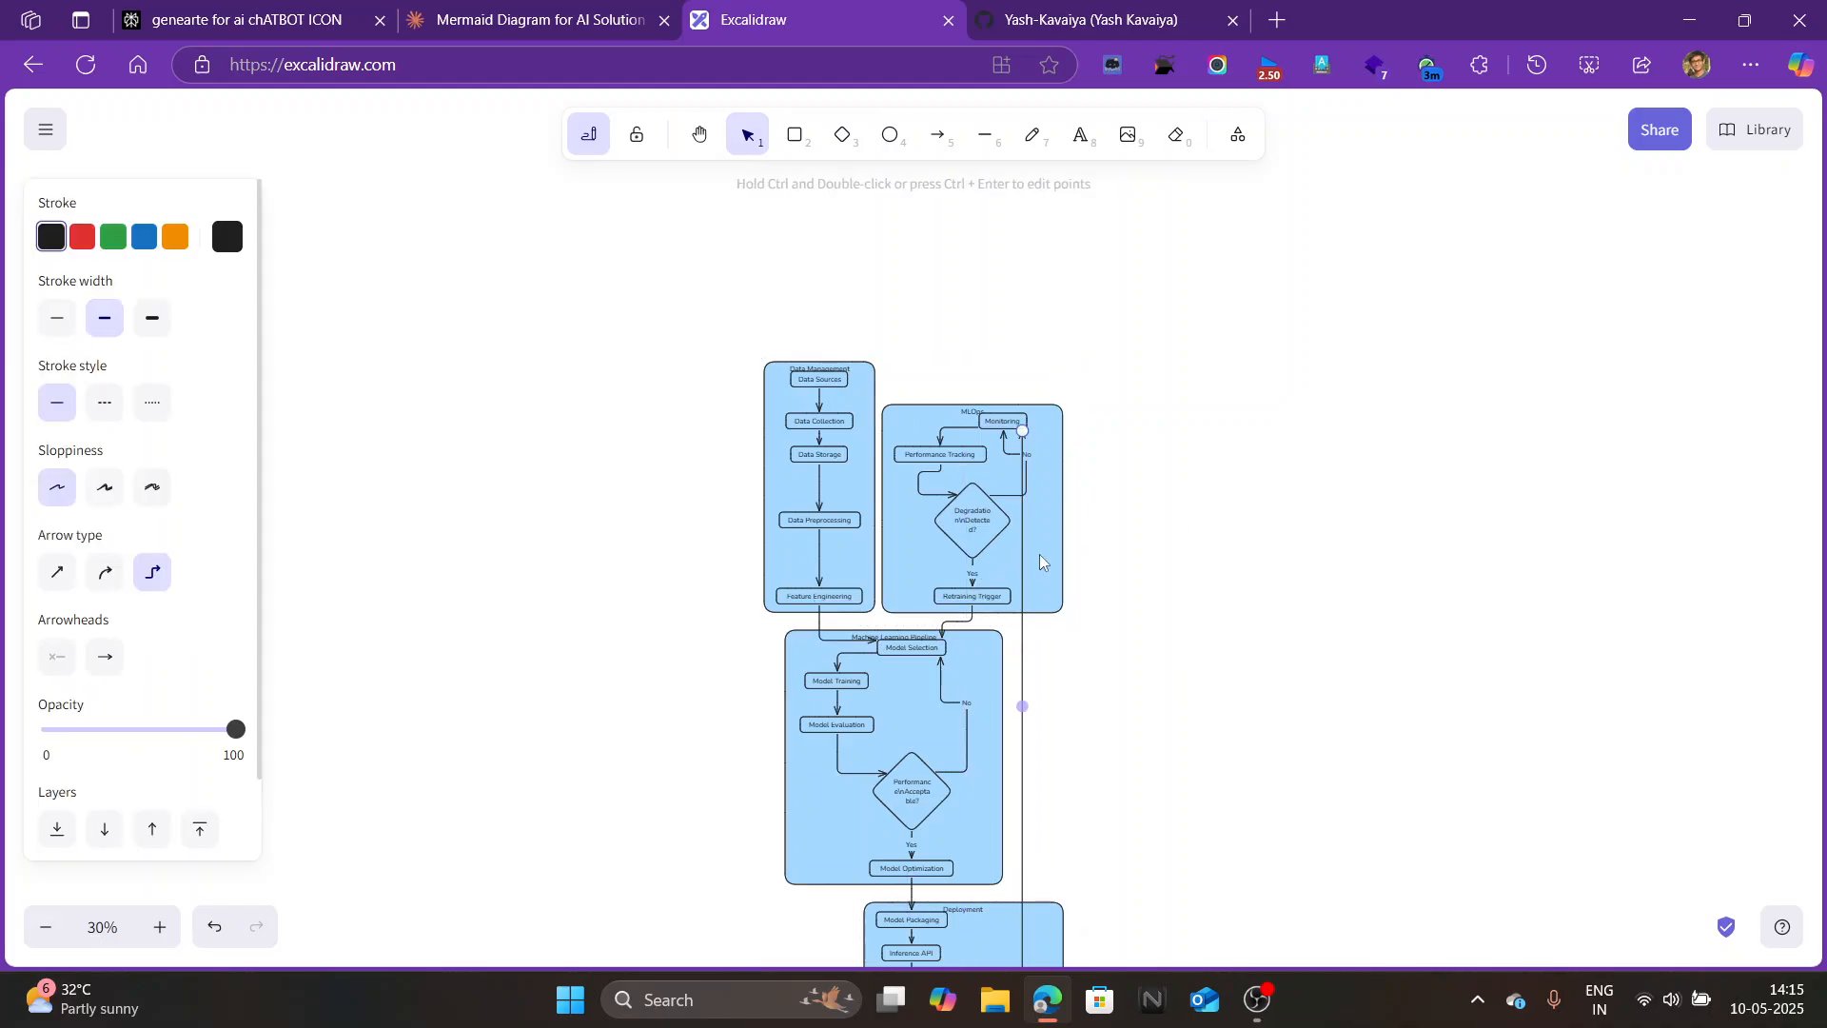
{"action": "left_click", "coordinate": [1042, 562]}
{"action": "left_click_drag", "start_coordinate": [1041, 561], "coordinate": [1163, 505]}
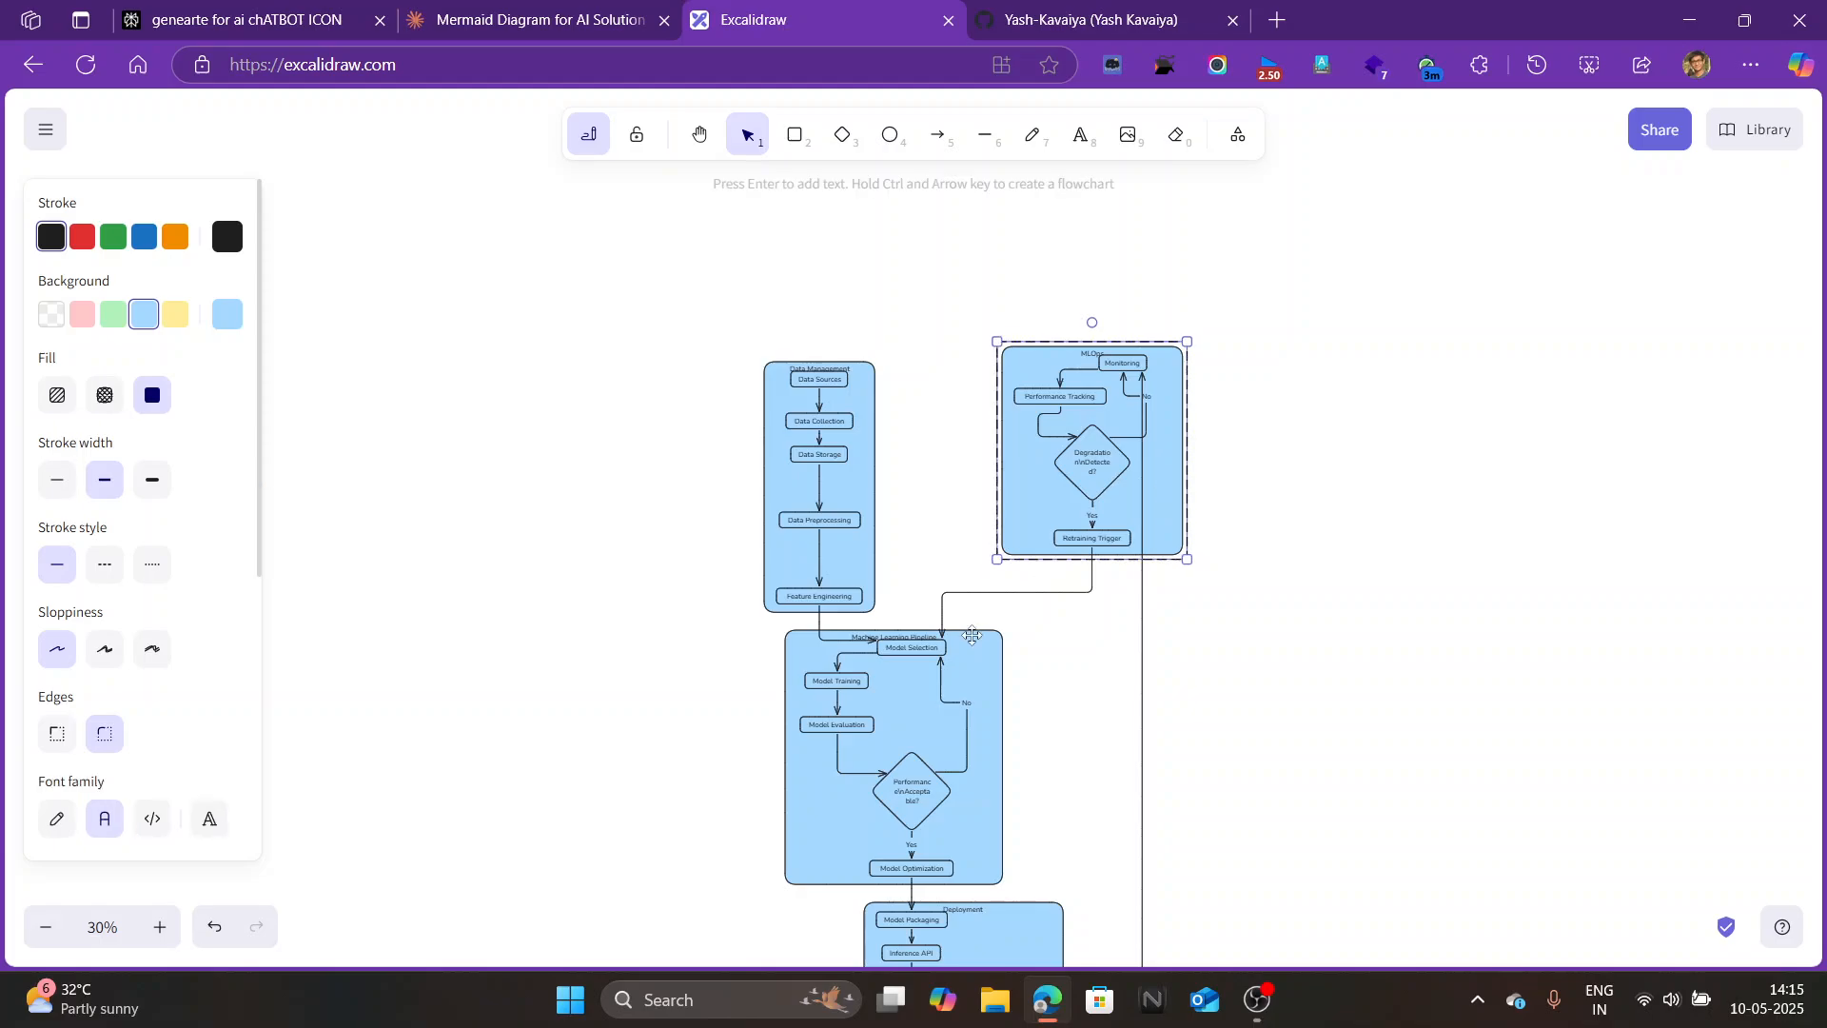
{"action": "left_click_drag", "start_coordinate": [861, 471], "coordinate": [717, 395]}
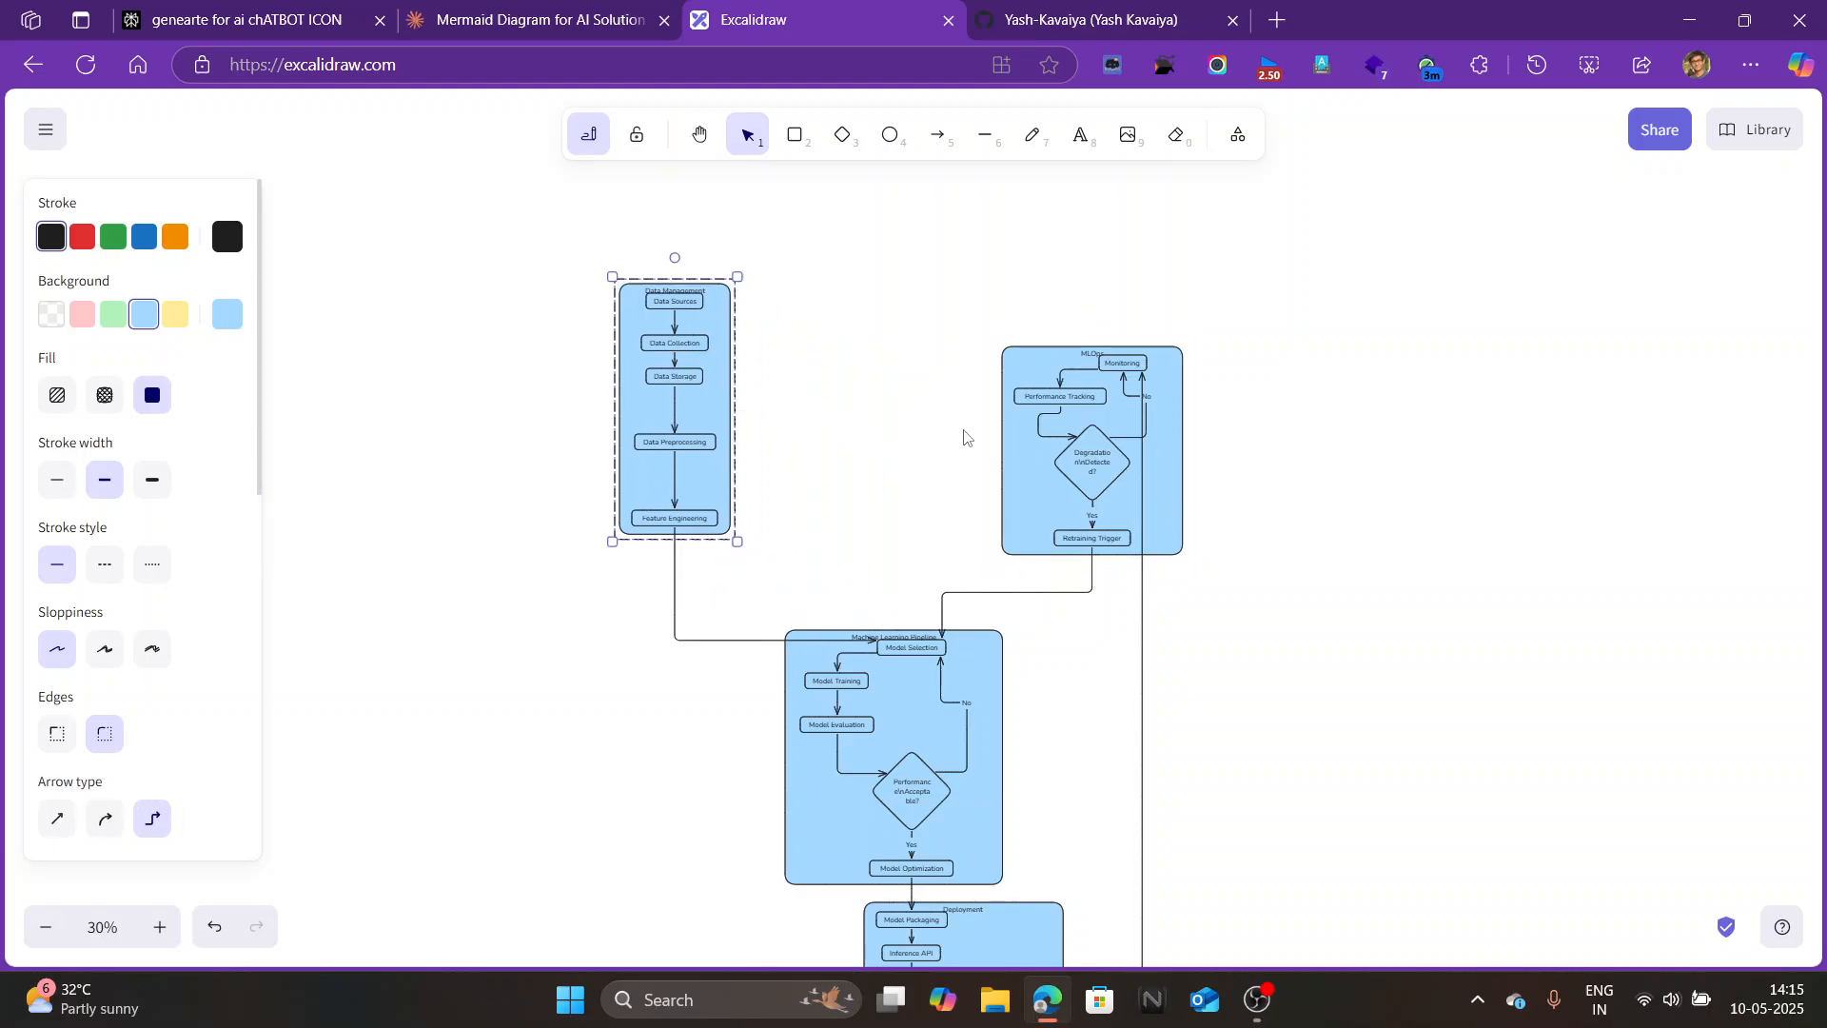
{"action": "left_click_drag", "start_coordinate": [1025, 461], "coordinate": [830, 366]}
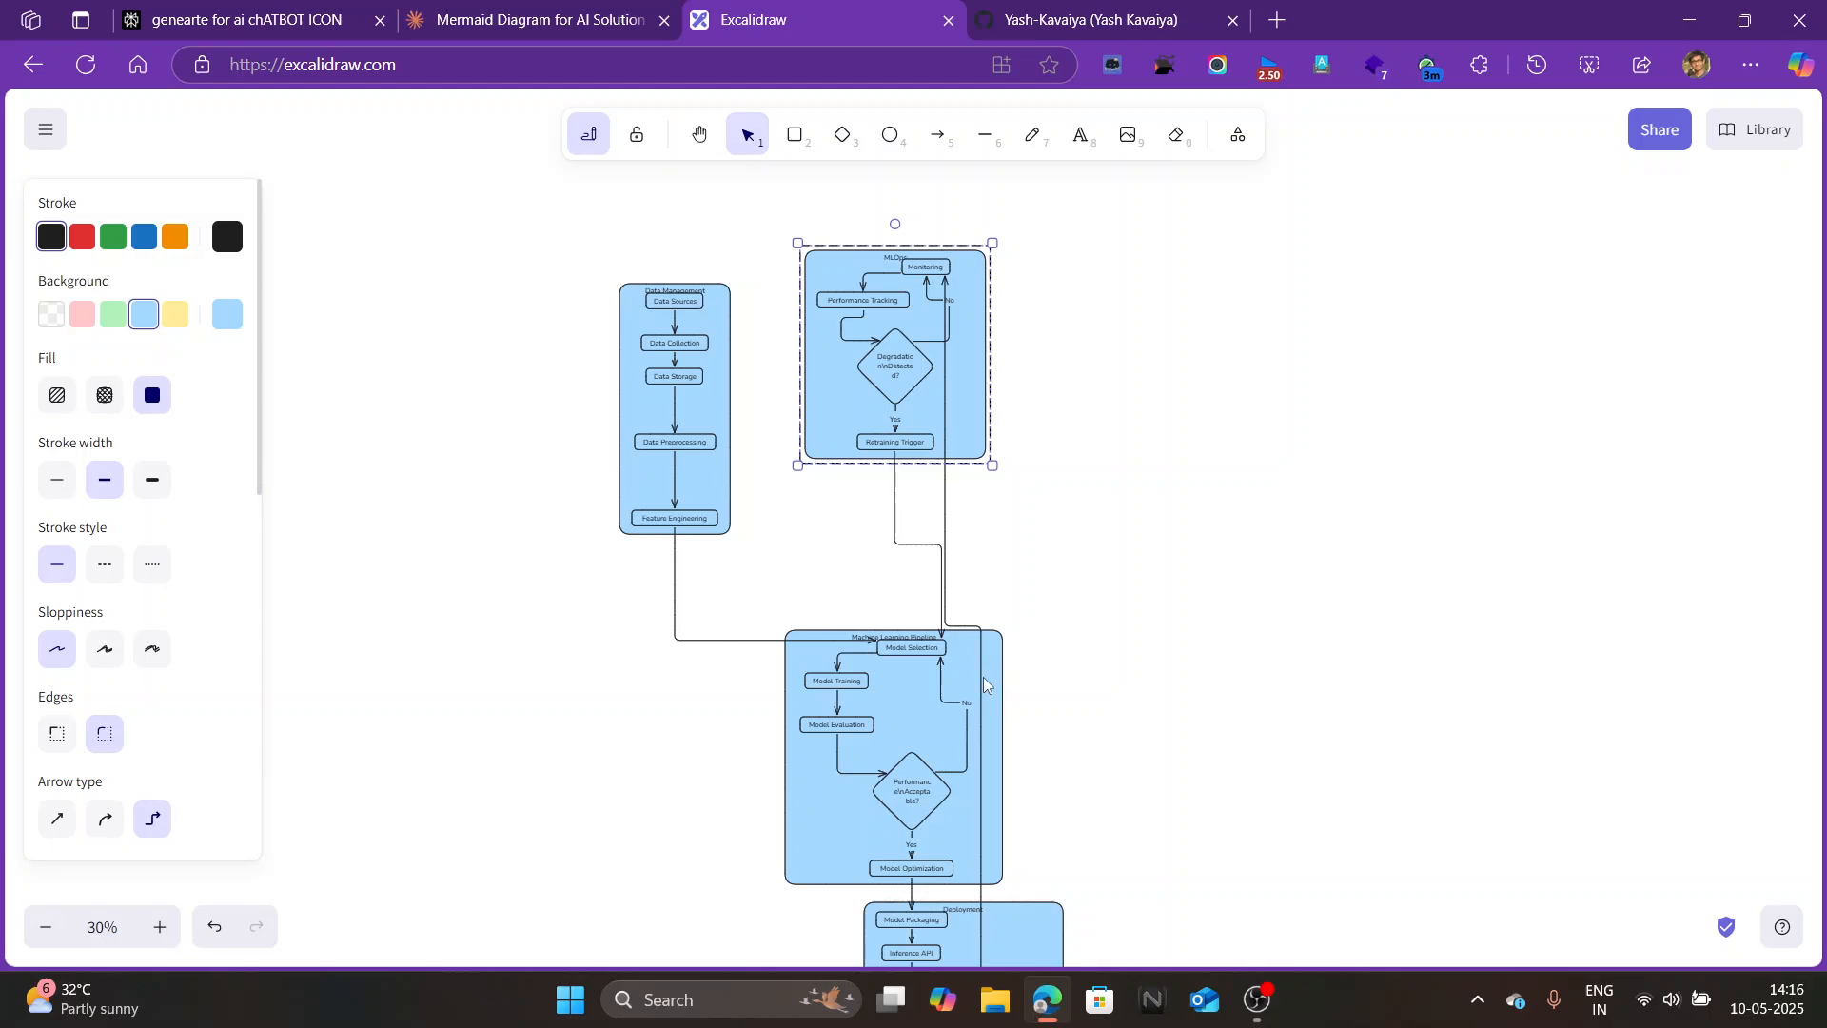
{"action": "left_click_drag", "start_coordinate": [963, 668], "coordinate": [1390, 352]}
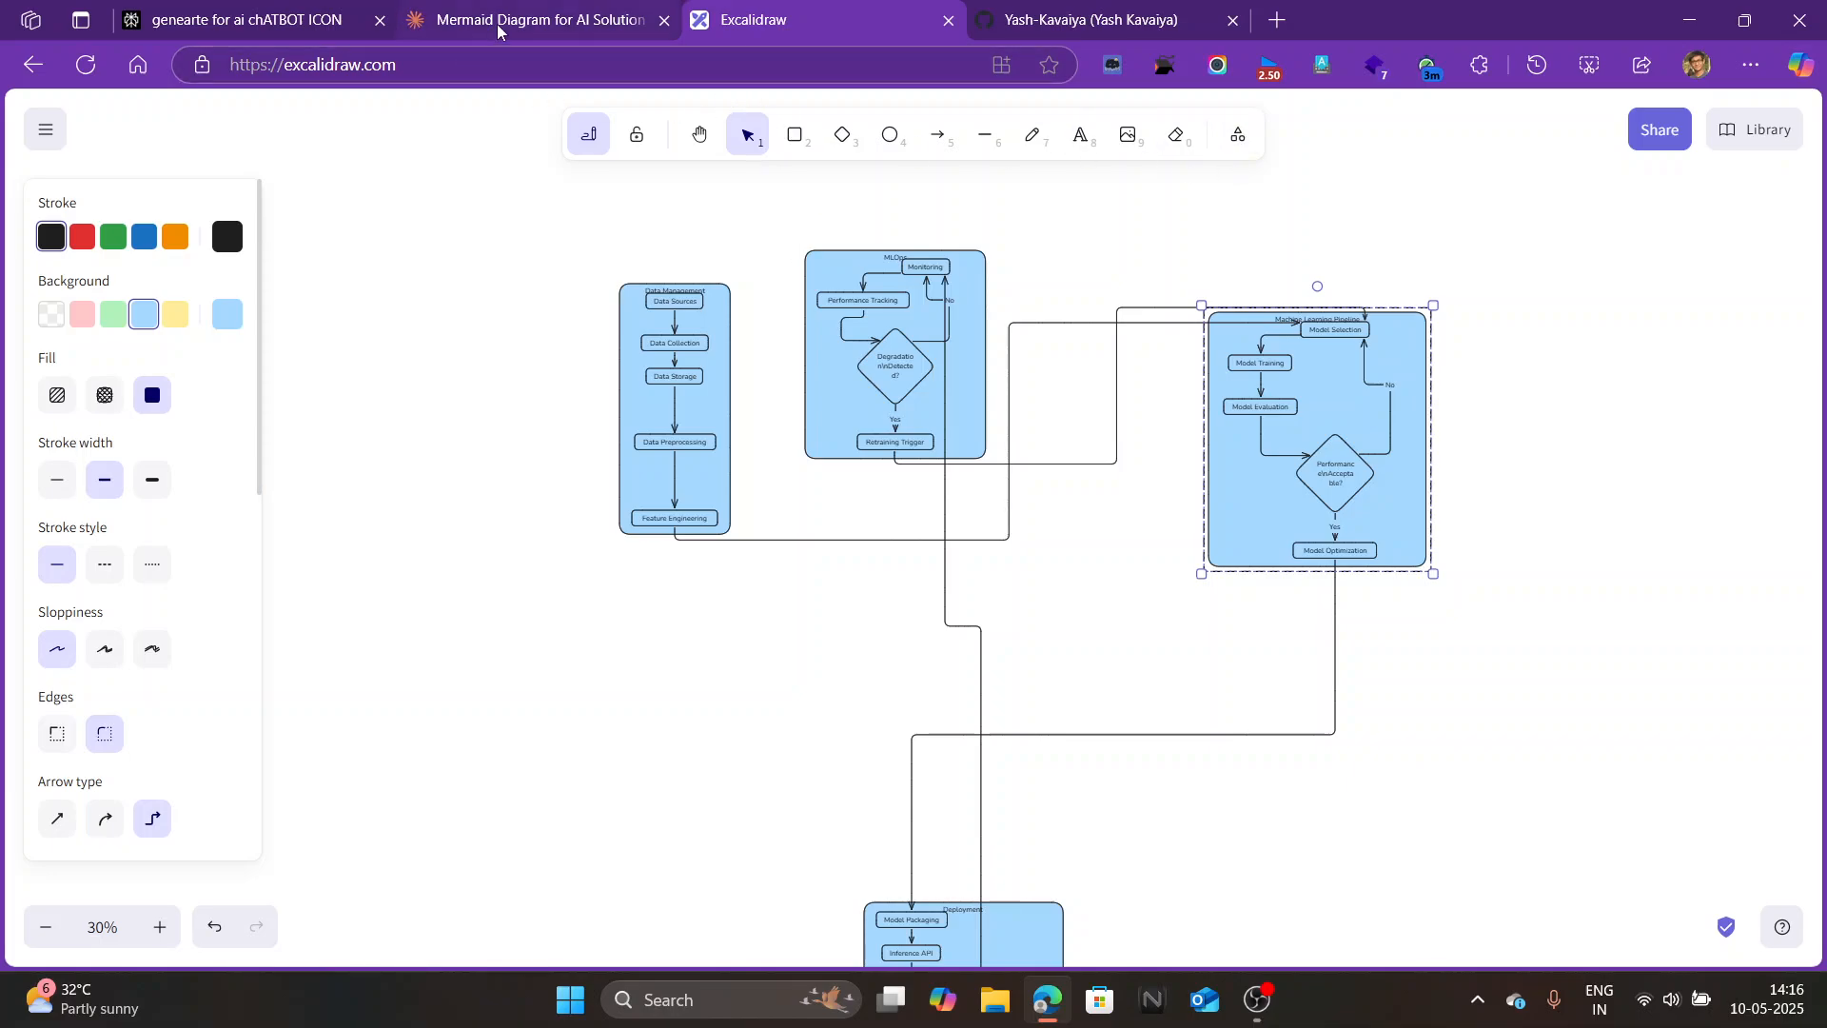
Look over the chatbot icon answer in Perplexity and the architecture diagram in Claude, and return to Excalidraw.
{"action": "left_click", "coordinate": [315, 20]}
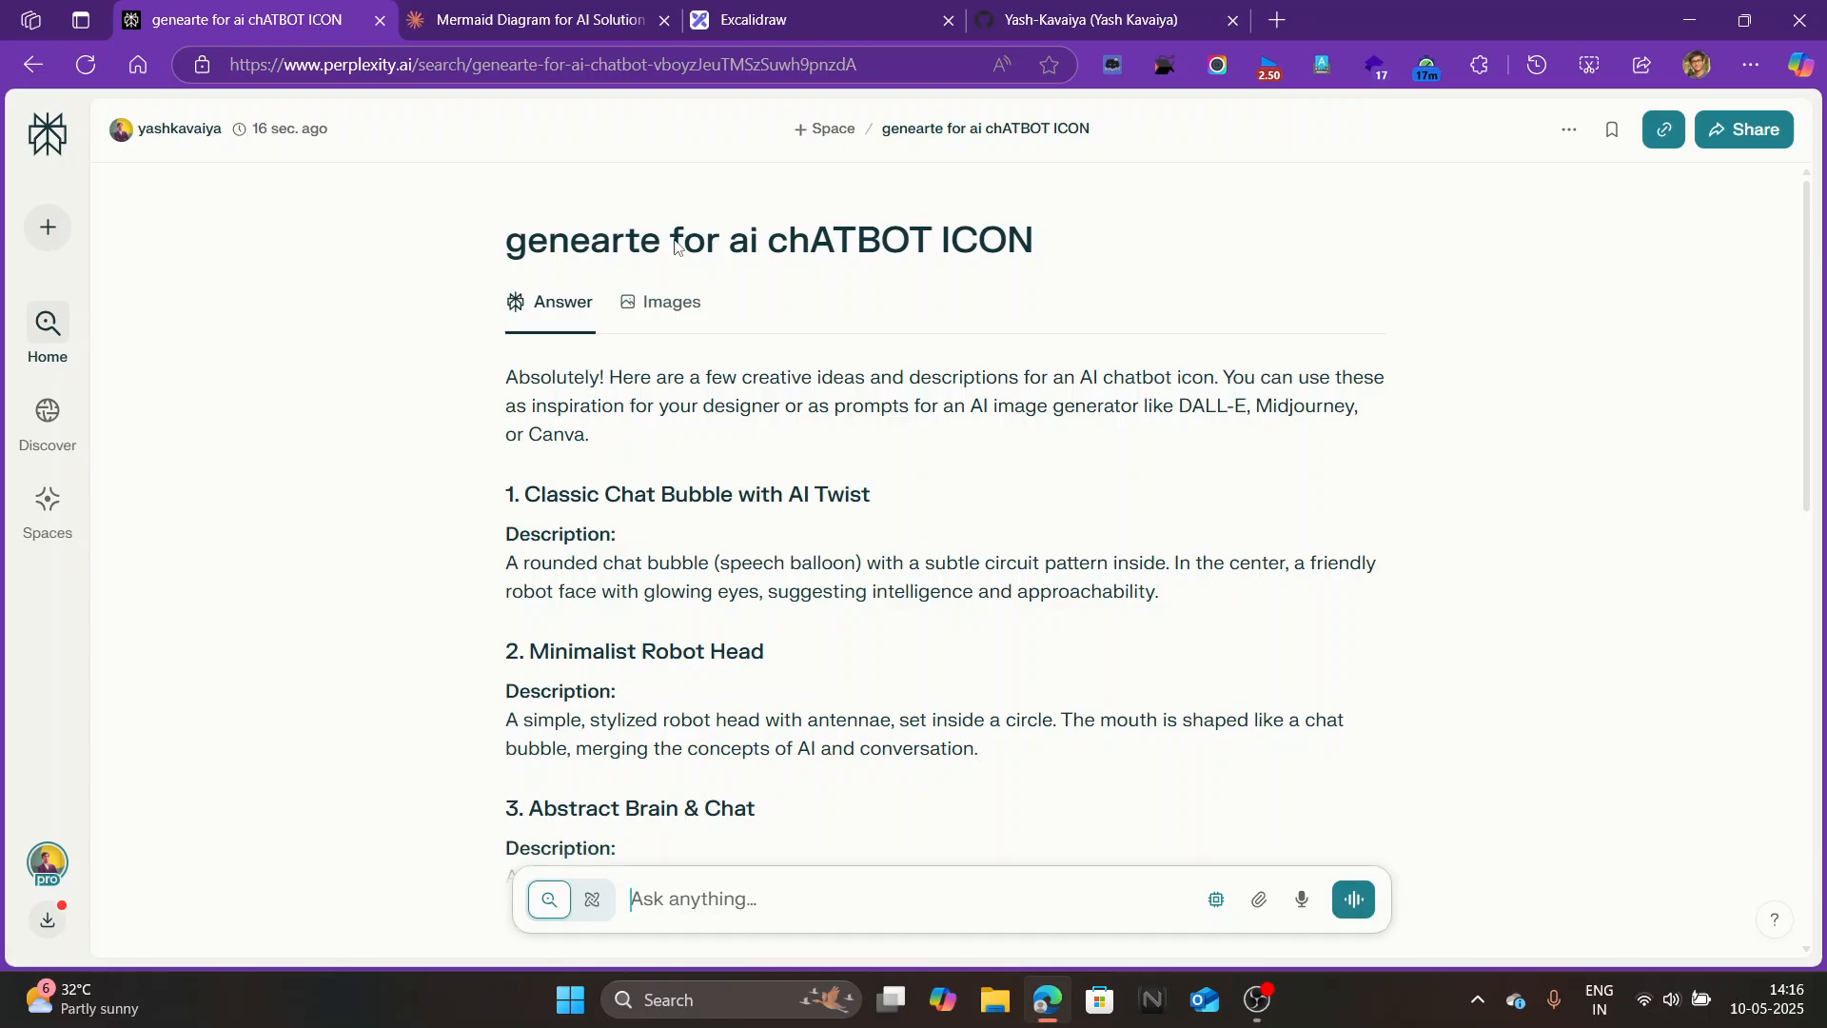
{"action": "scroll", "coordinate": [754, 361], "scroll_direction": "down", "scroll_amount": 3}
{"action": "scroll", "coordinate": [755, 361], "scroll_direction": "up", "scroll_amount": 4}
{"action": "mouse_move", "coordinate": [60, 246]}
{"action": "left_click", "coordinate": [612, 20]}
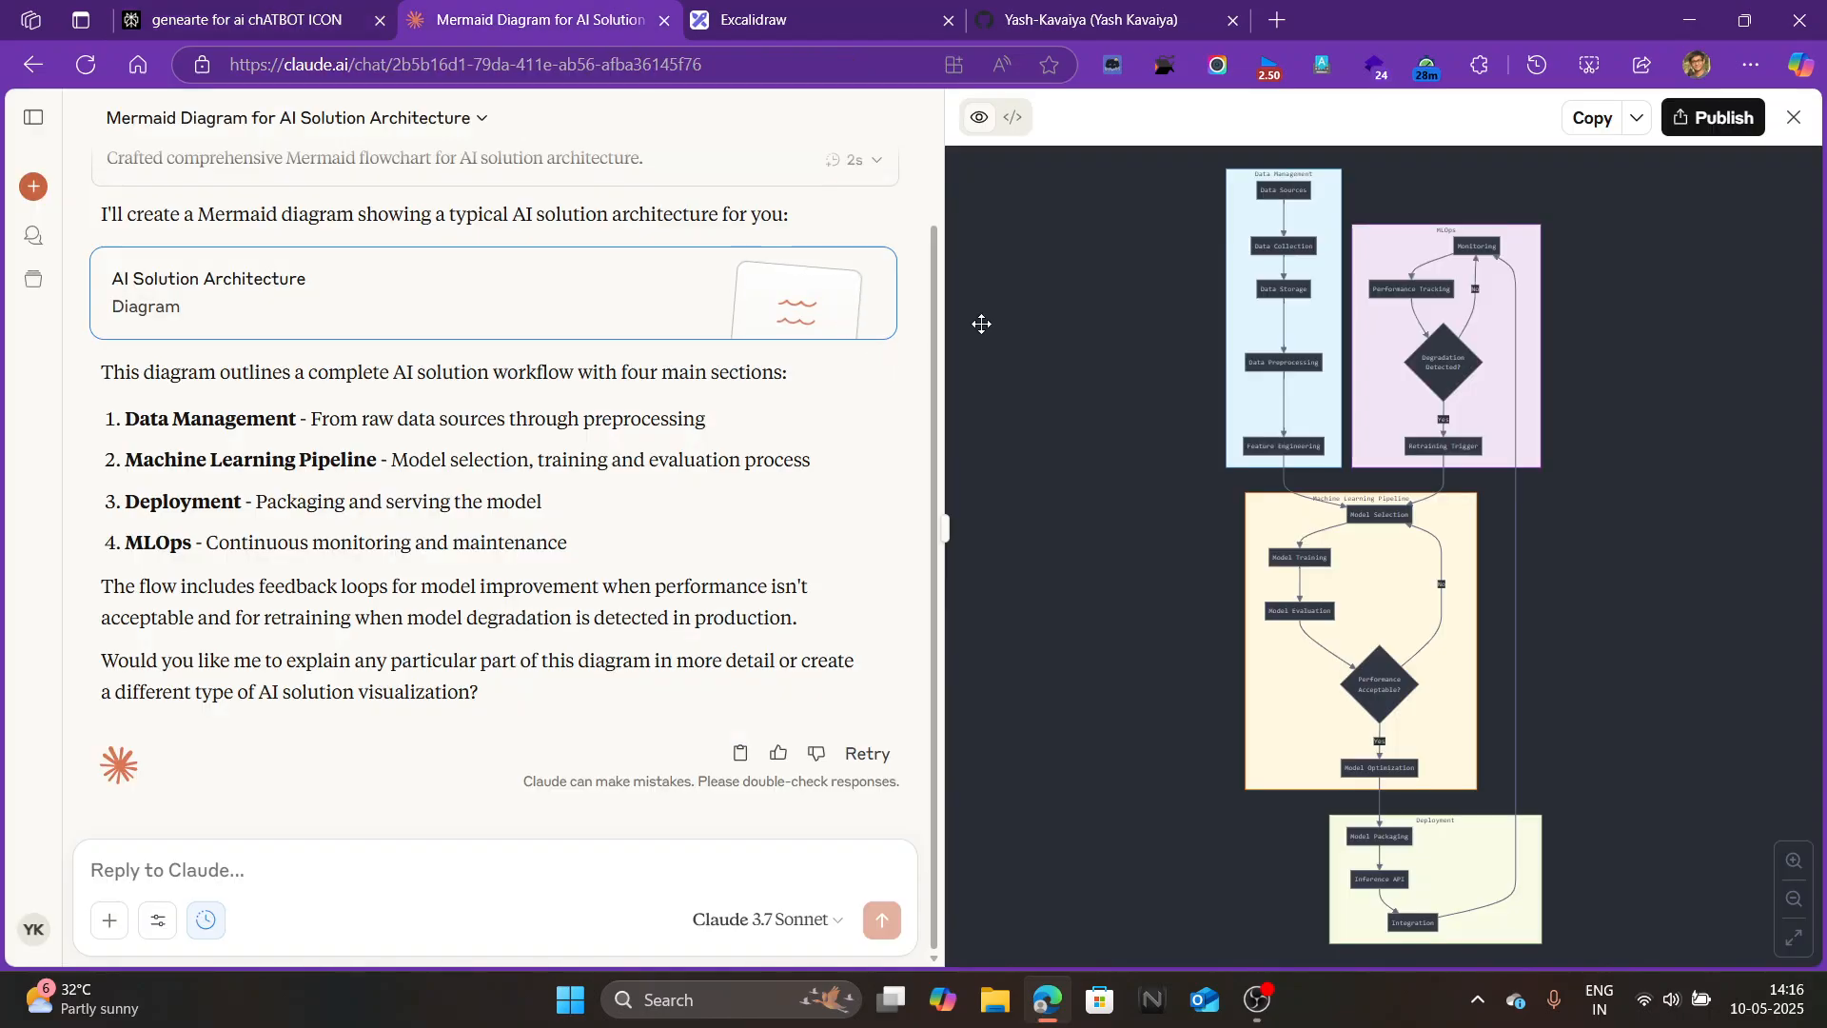
{"action": "left_click", "coordinate": [1119, 19]}
{"action": "left_click", "coordinate": [771, 21]}
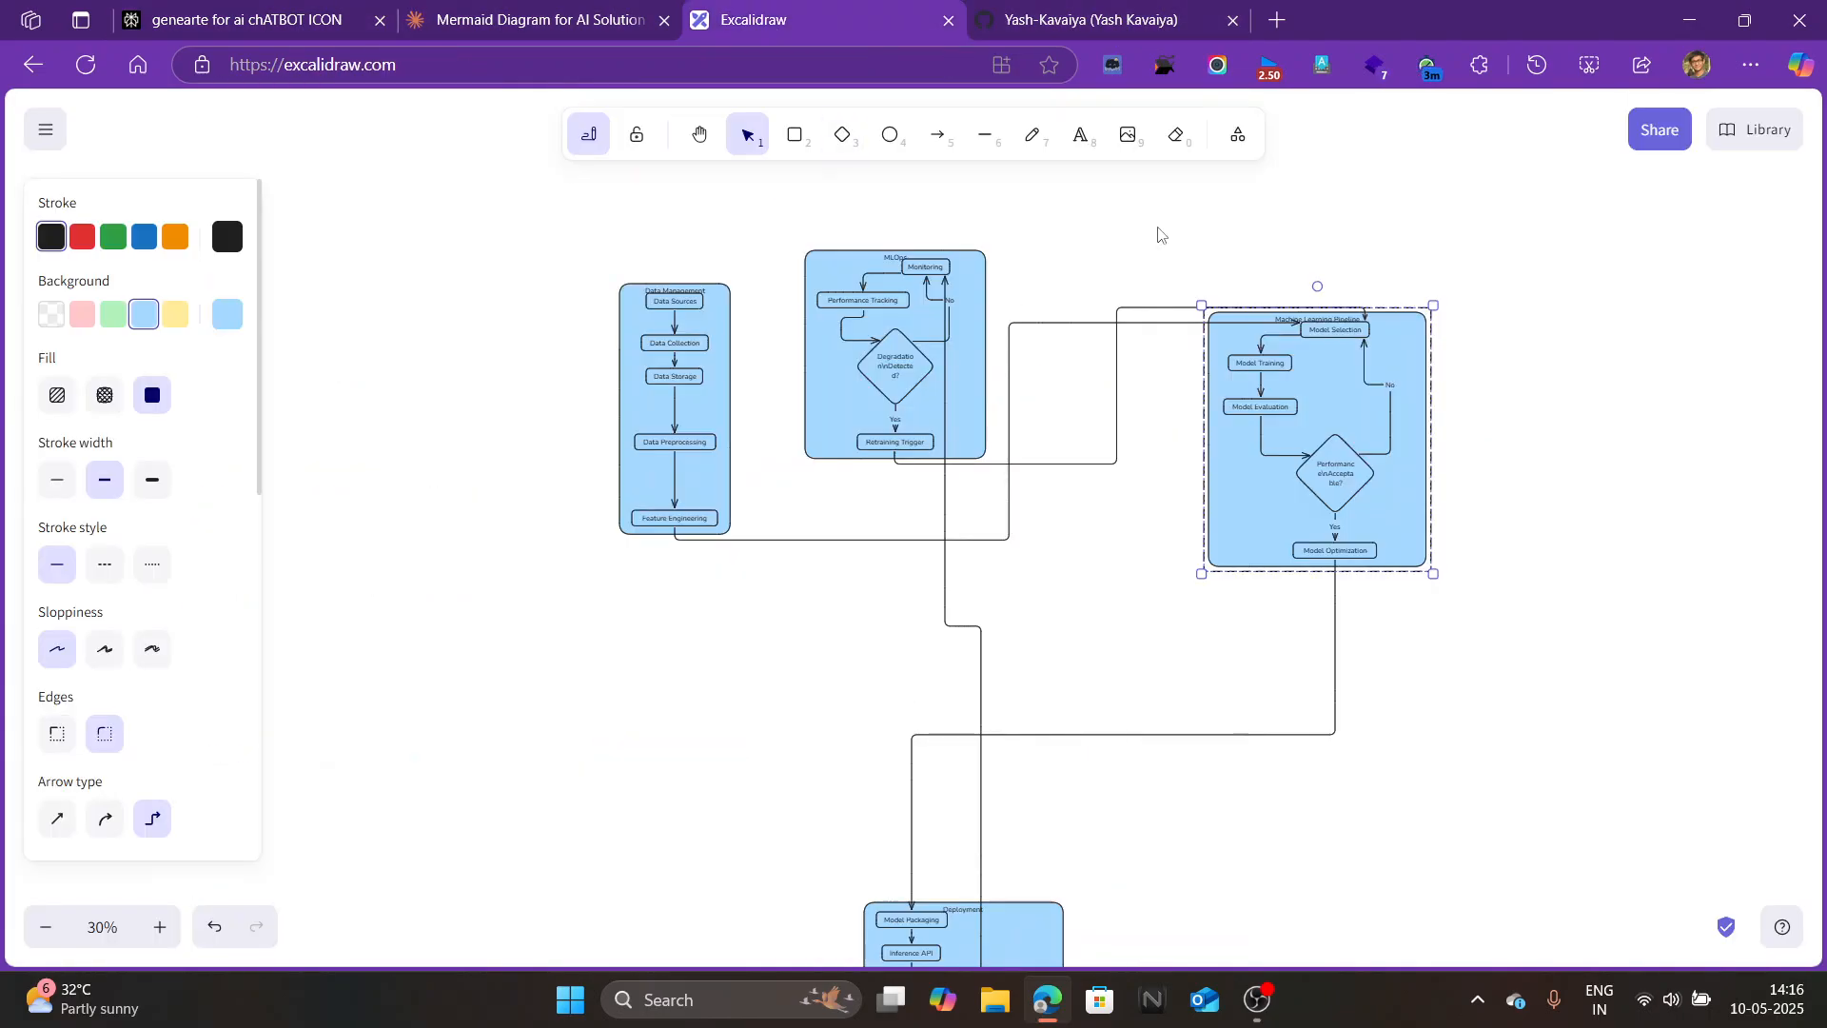
Open Excalidraw's Mermaid conversion dialog and select all of its syntax text.
{"action": "left_click", "coordinate": [1237, 134]}
{"action": "left_click", "coordinate": [1154, 427]}
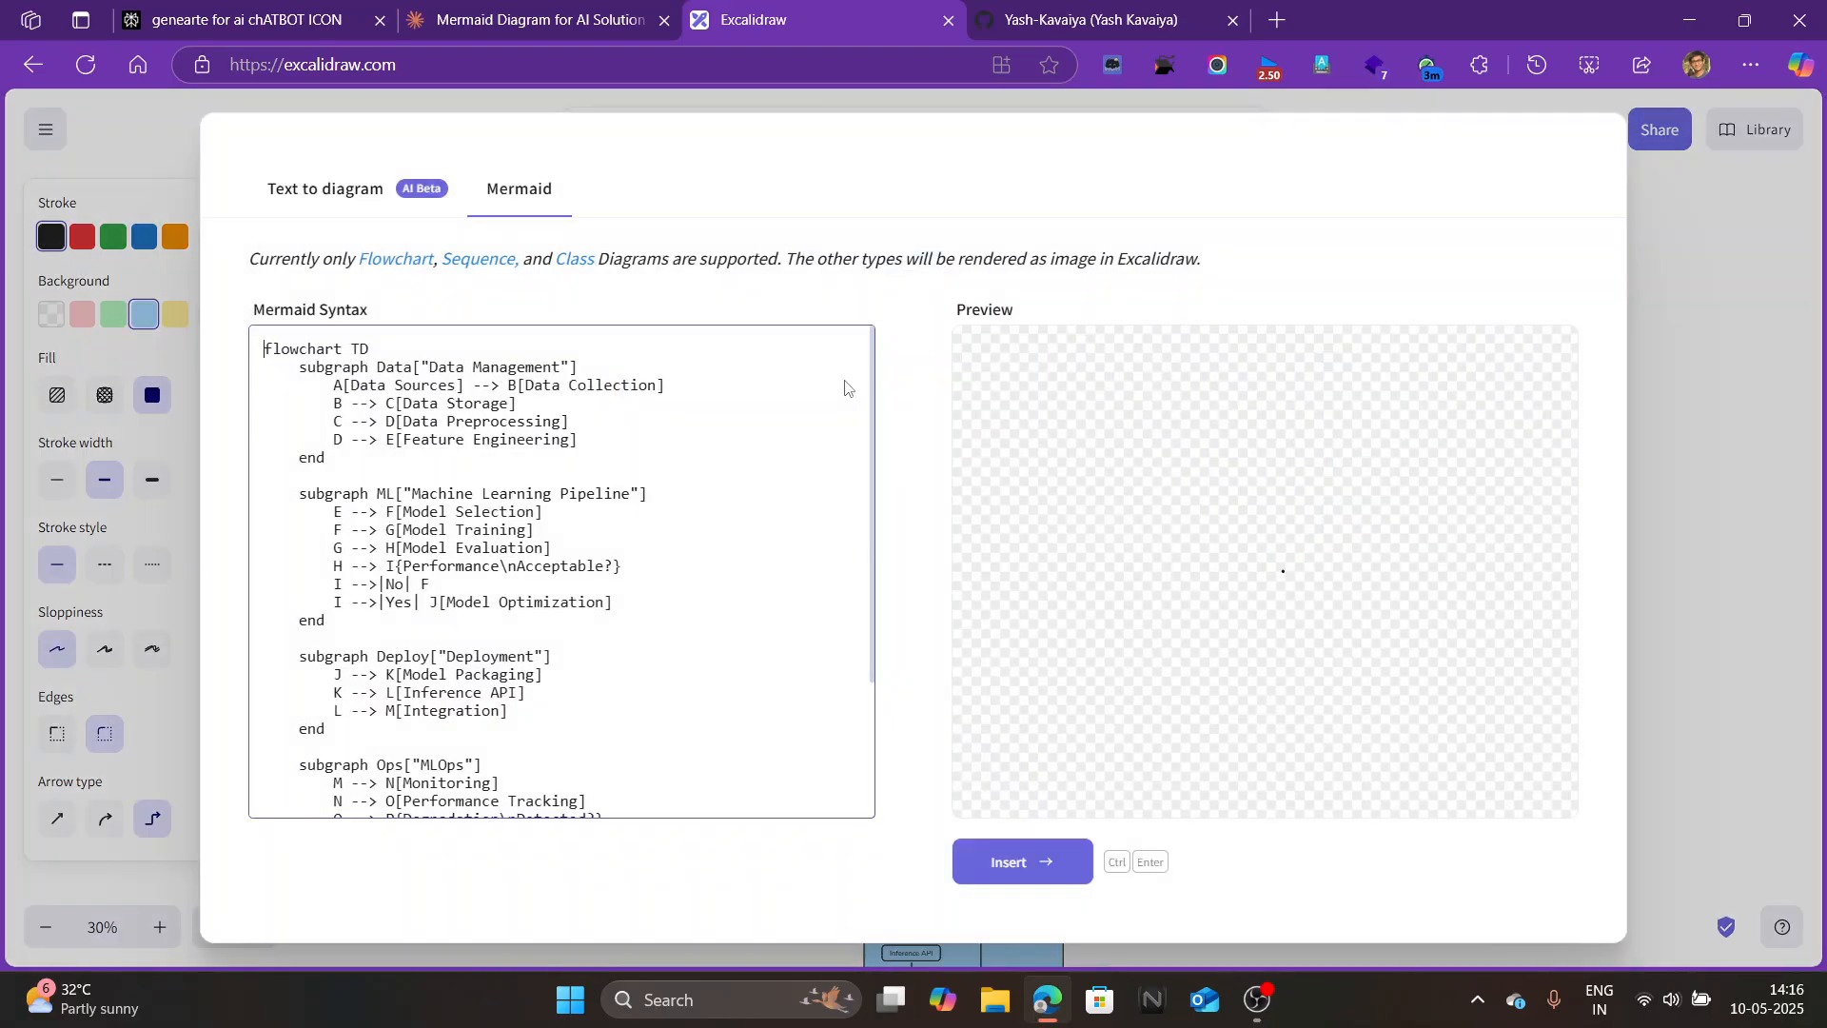
{"action": "key", "text": "ctrl+a"}
Switch to Perplexity, start a new thread and begin the prompt with "cREATE A iMAGE".
{"action": "left_click", "coordinate": [285, 19]}
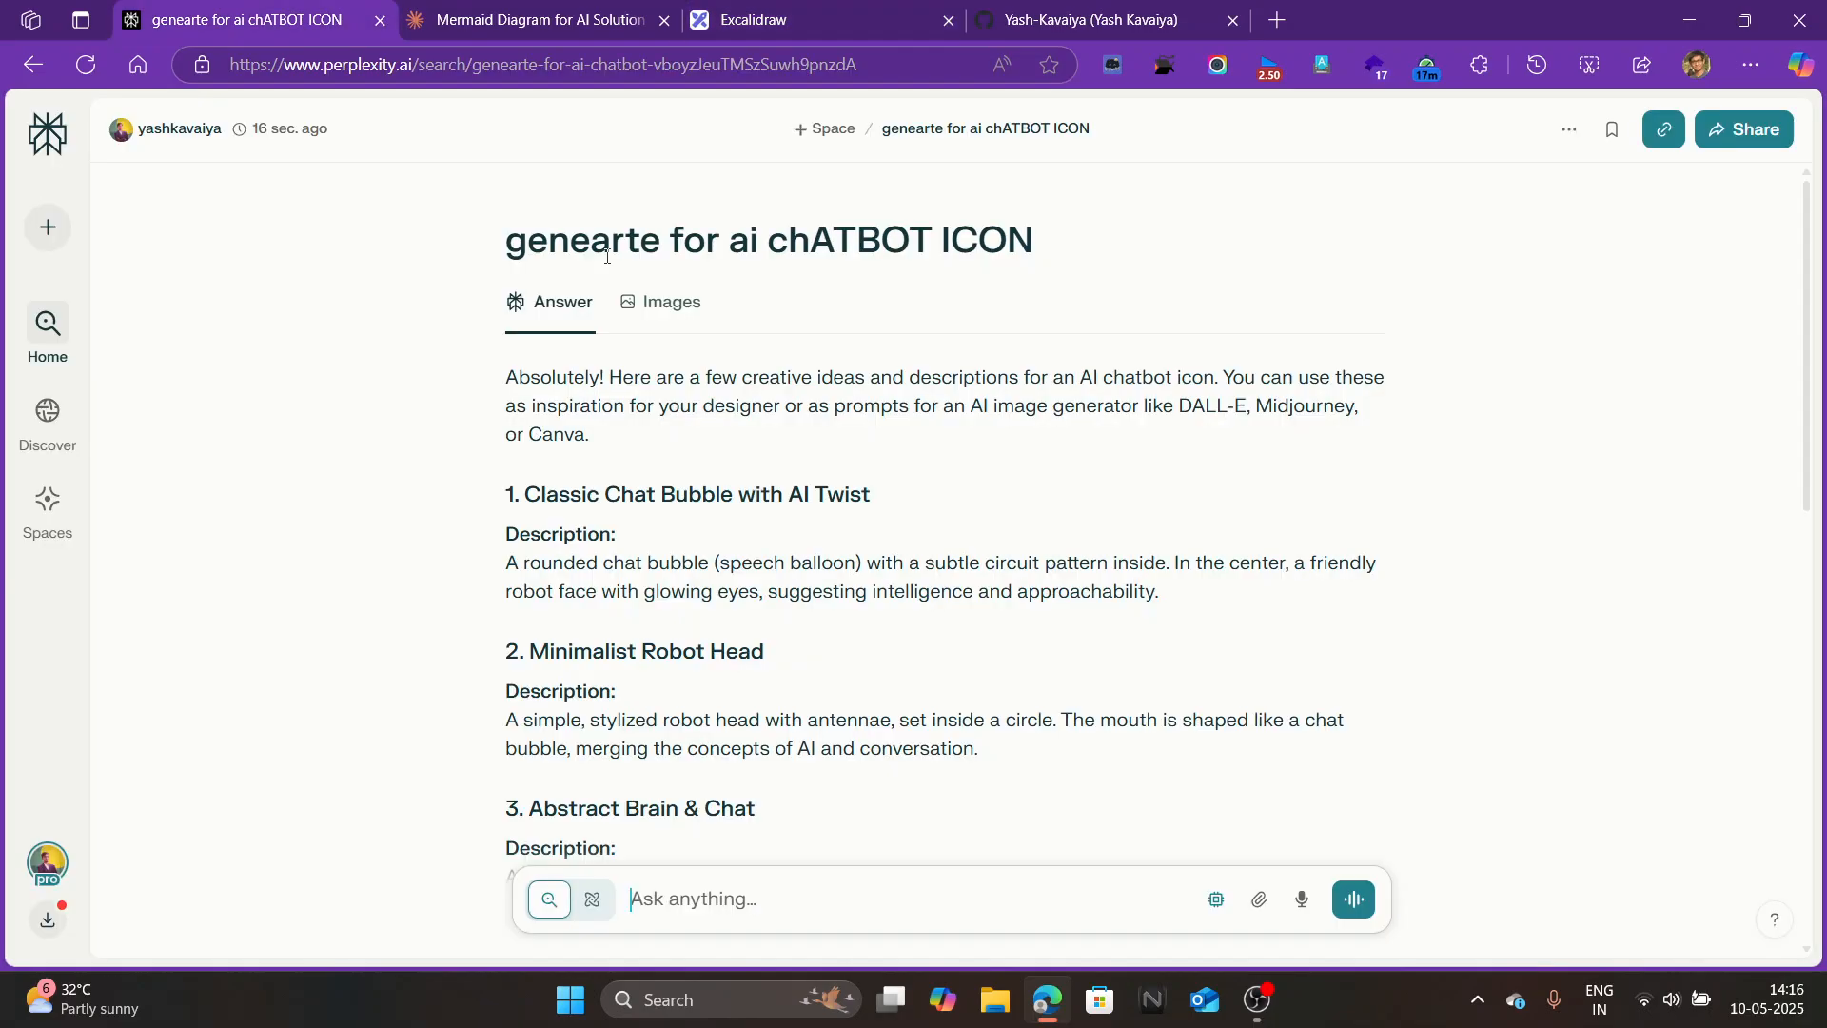
{"action": "left_click", "coordinate": [57, 226]}
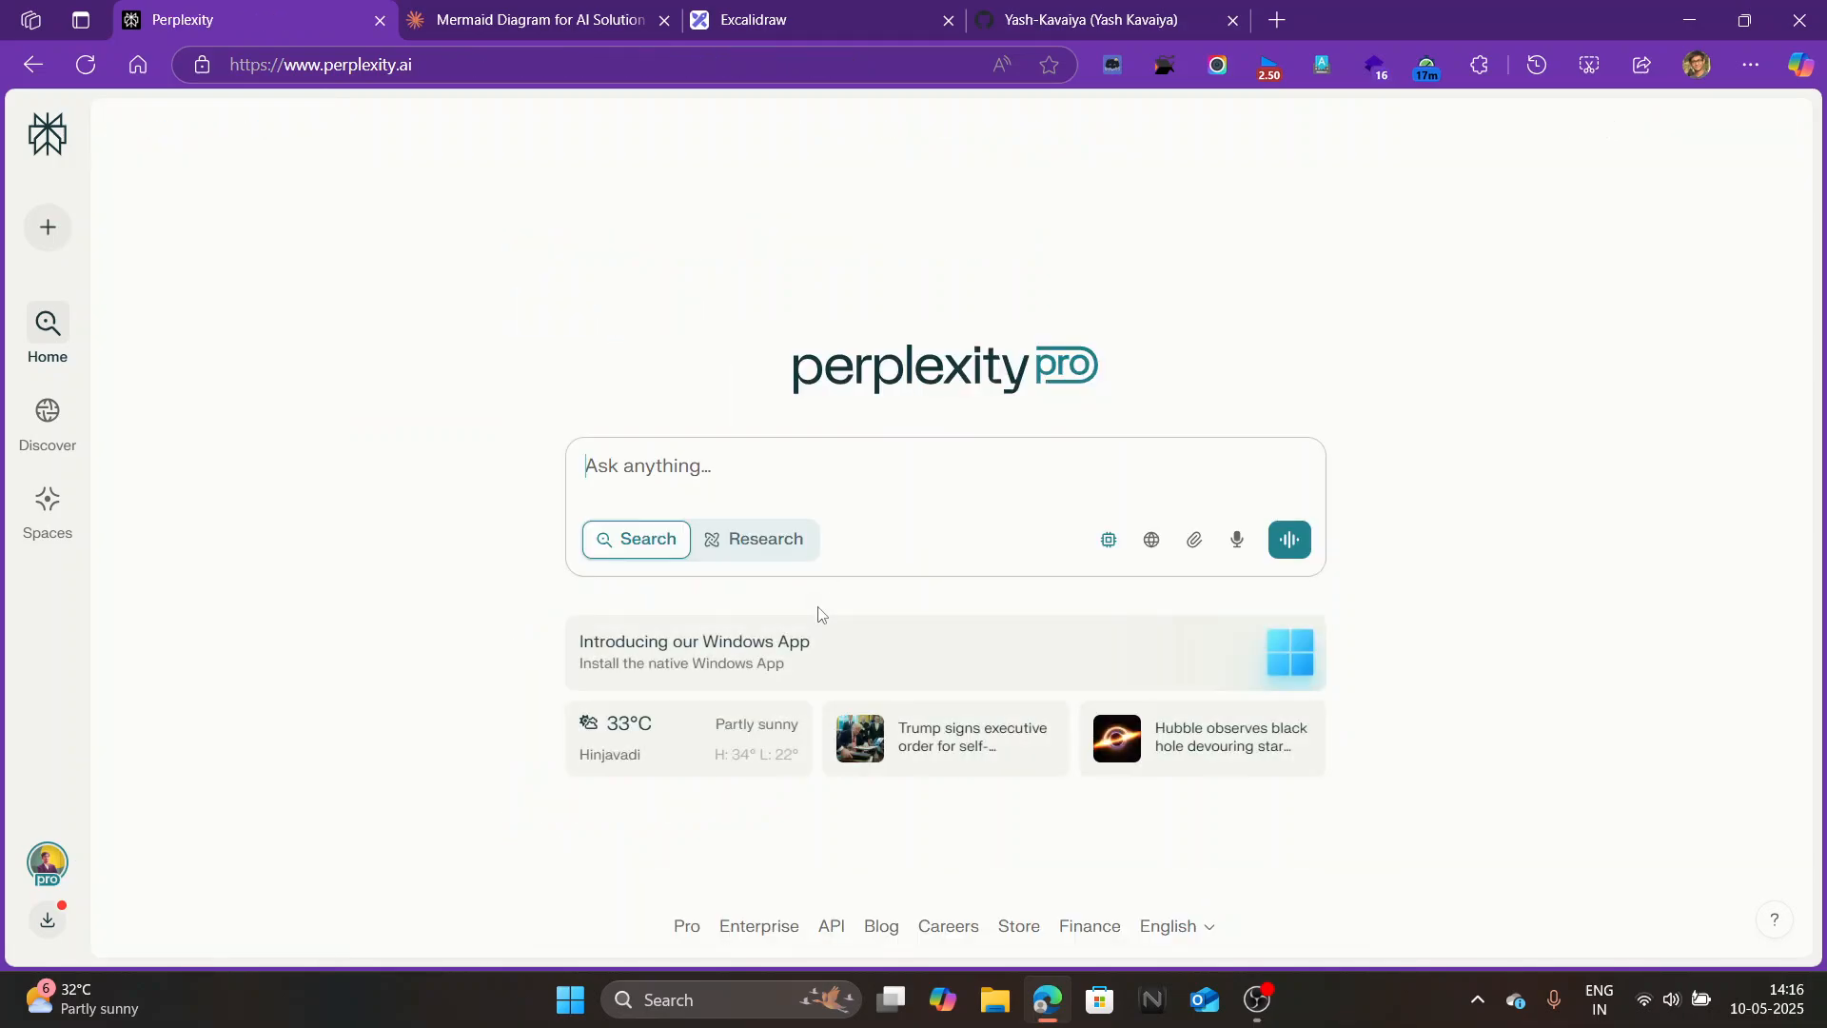
{"action": "left_click", "coordinate": [740, 462]}
{"action": "type", "text": "cREA"}
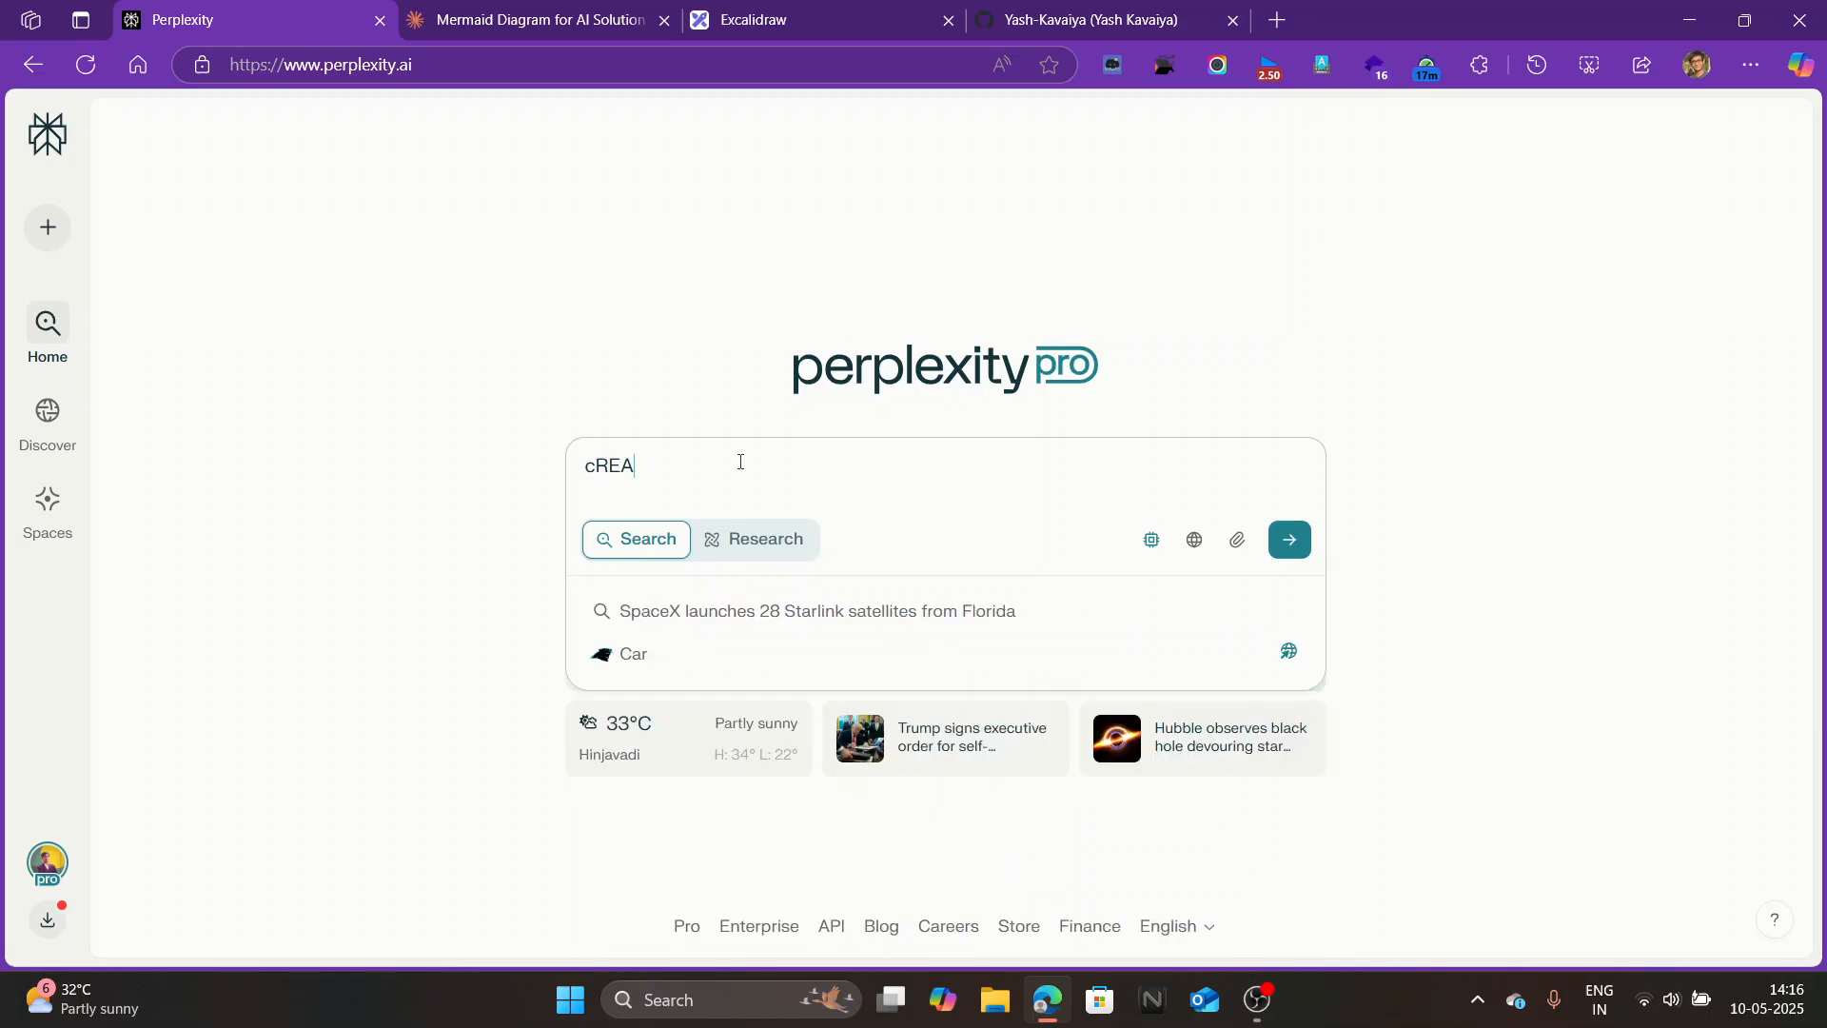
{"action": "type", "text": "TE A iMAGE"}
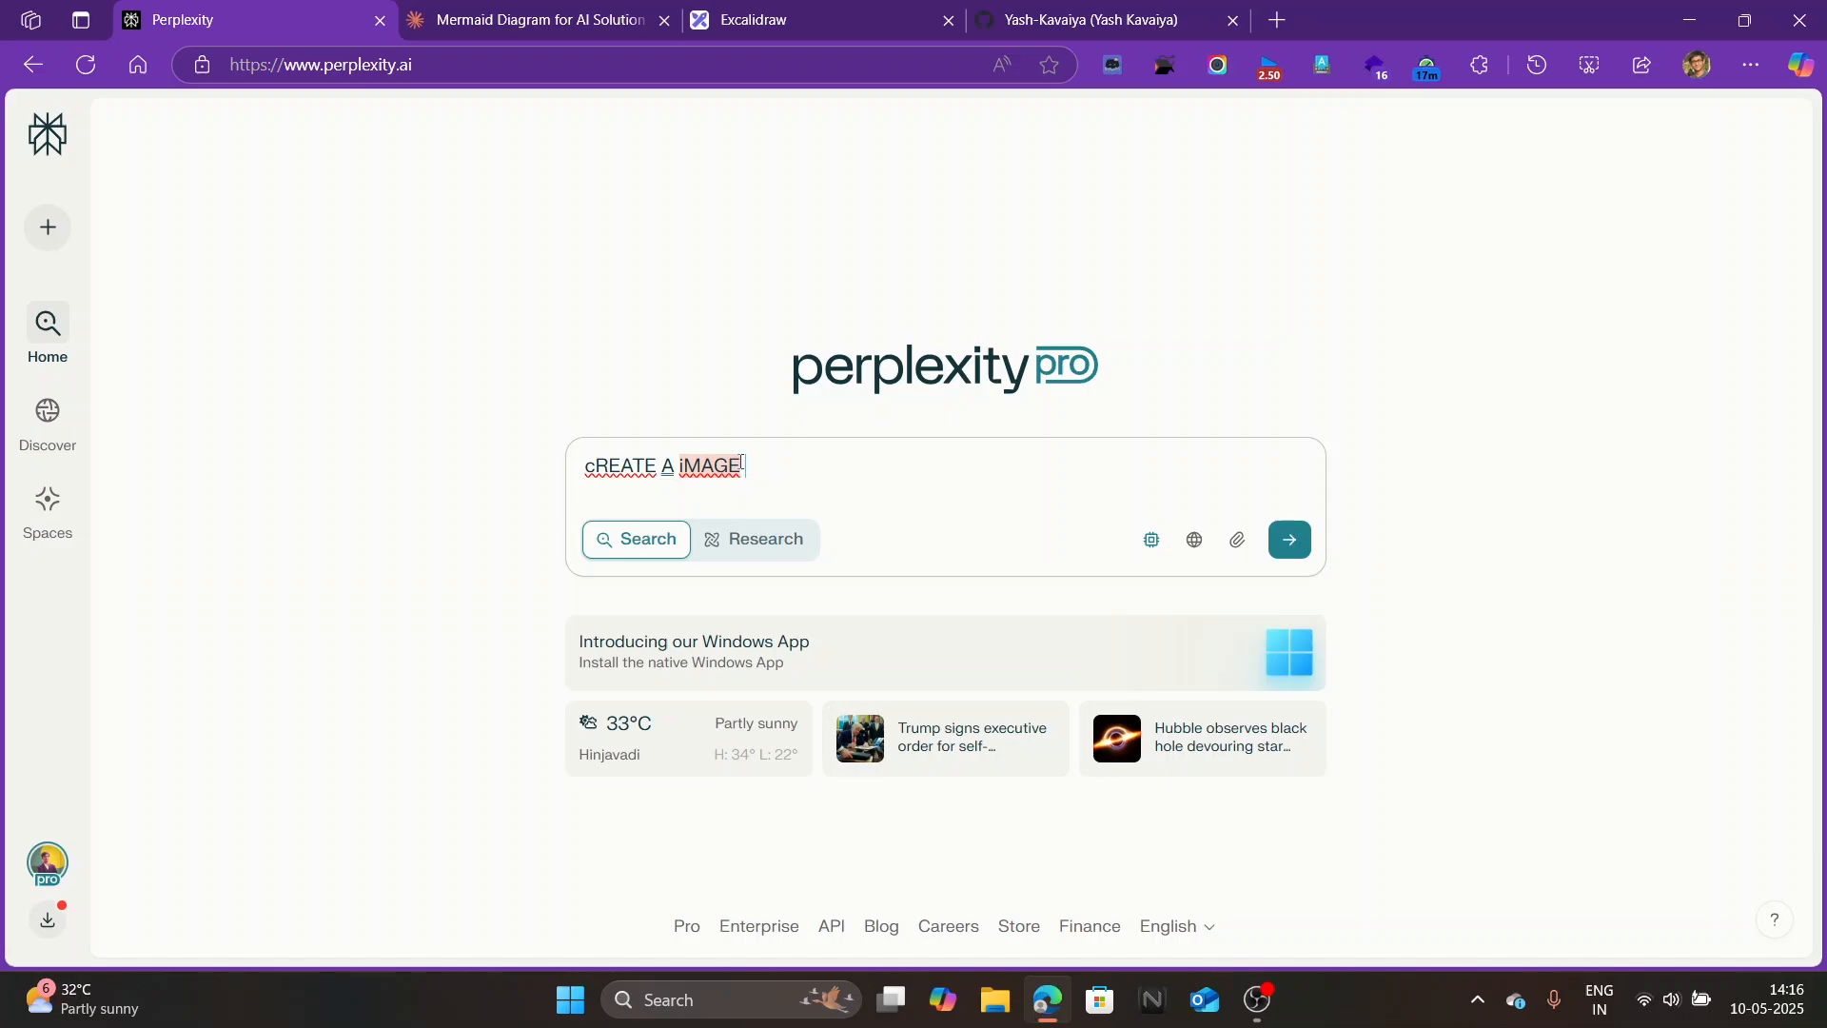
{"action": "type", "text": " ON ai"}
{"action": "type", "text": "sOLUTION"}
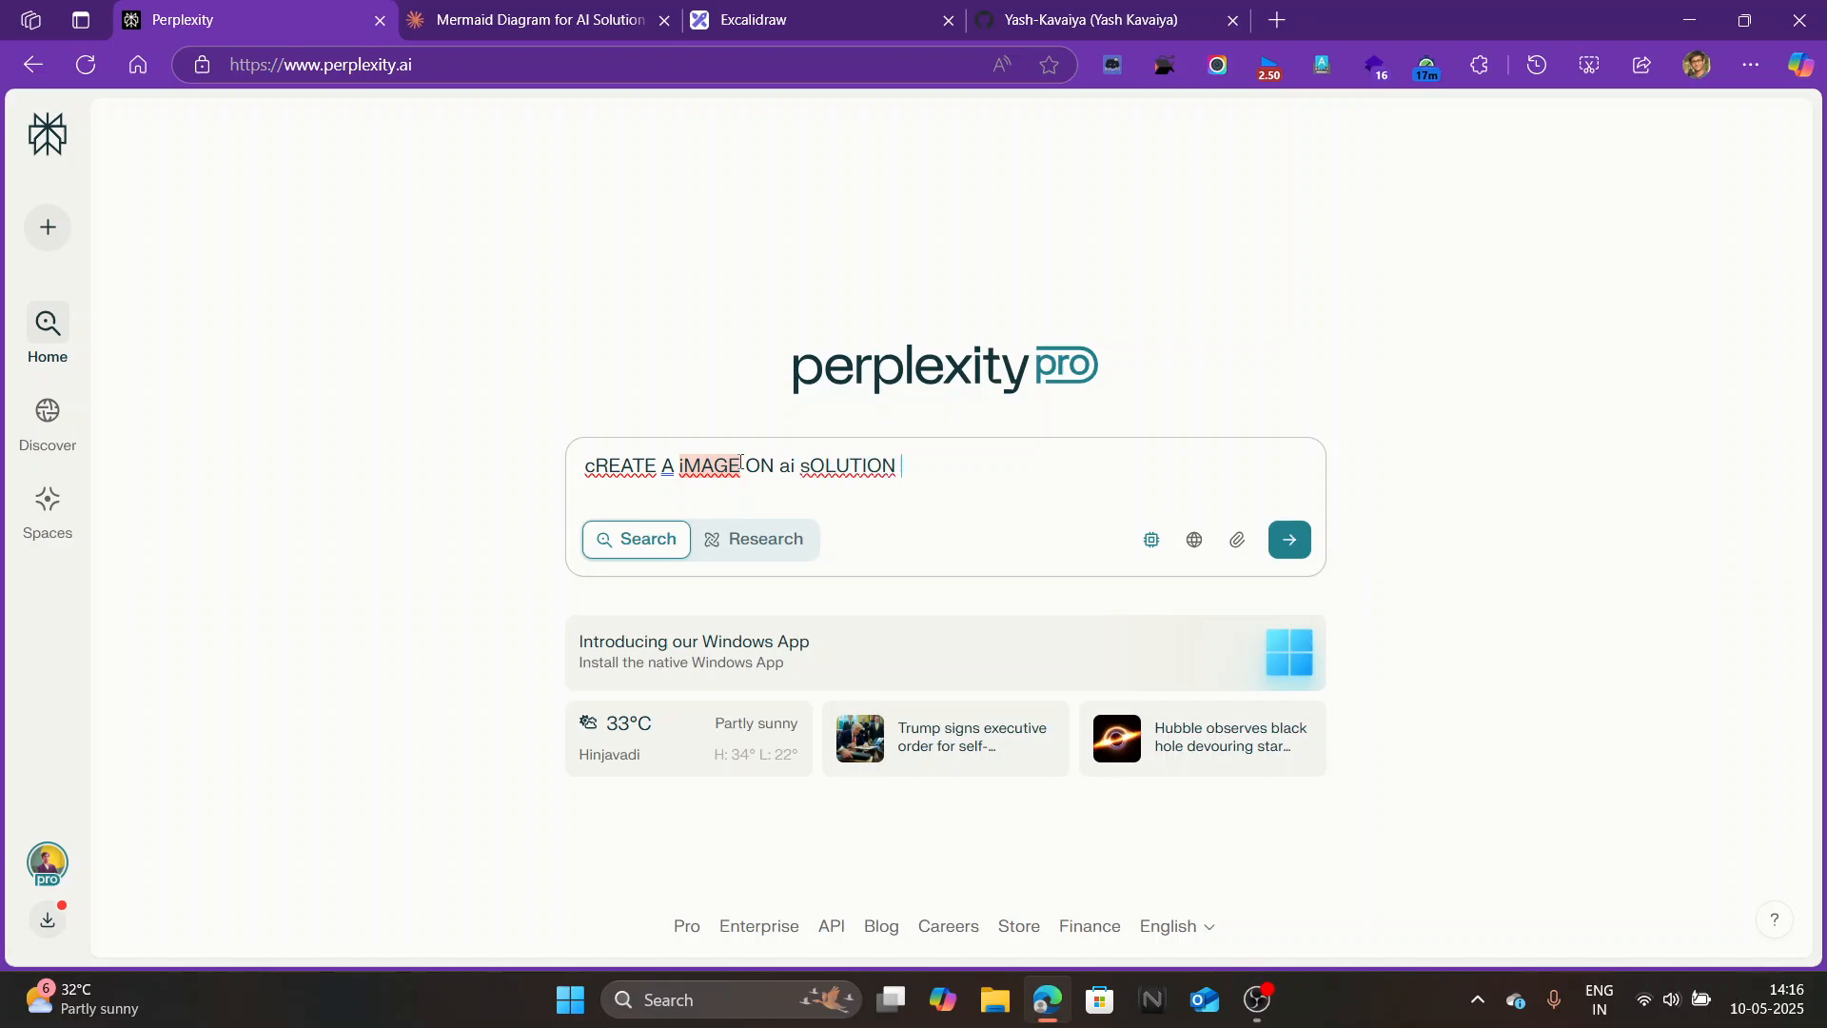
{"action": "key", "text": "BackSpace"}
{"action": "key", "text": "BackSpace"}
{"action": "key", "text": "BackSpace"}
{"action": "key", "text": "BackSpace"}
{"action": "key", "text": "BackSpace"}
{"action": "key", "text": "BackSpace"}
{"action": "key", "text": "BackSpace"}
{"action": "key", "text": "BackSpace"}
{"action": "key", "text": "BackSpace"}
{"action": "key", "text": "BackSpace"}
{"action": "key", "text": "BackSpace"}
{"action": "key", "text": "BackSpace"}
{"action": "key", "text": "BackSpace"}
{"action": "key", "text": "BackSpace"}
{"action": "key", "text": "BackSpace"}
{"action": "key", "text": "BackSpace"}
Complete the image prompt with "cnn nn" and submit it.
{"action": "type", "text": "cnn "}
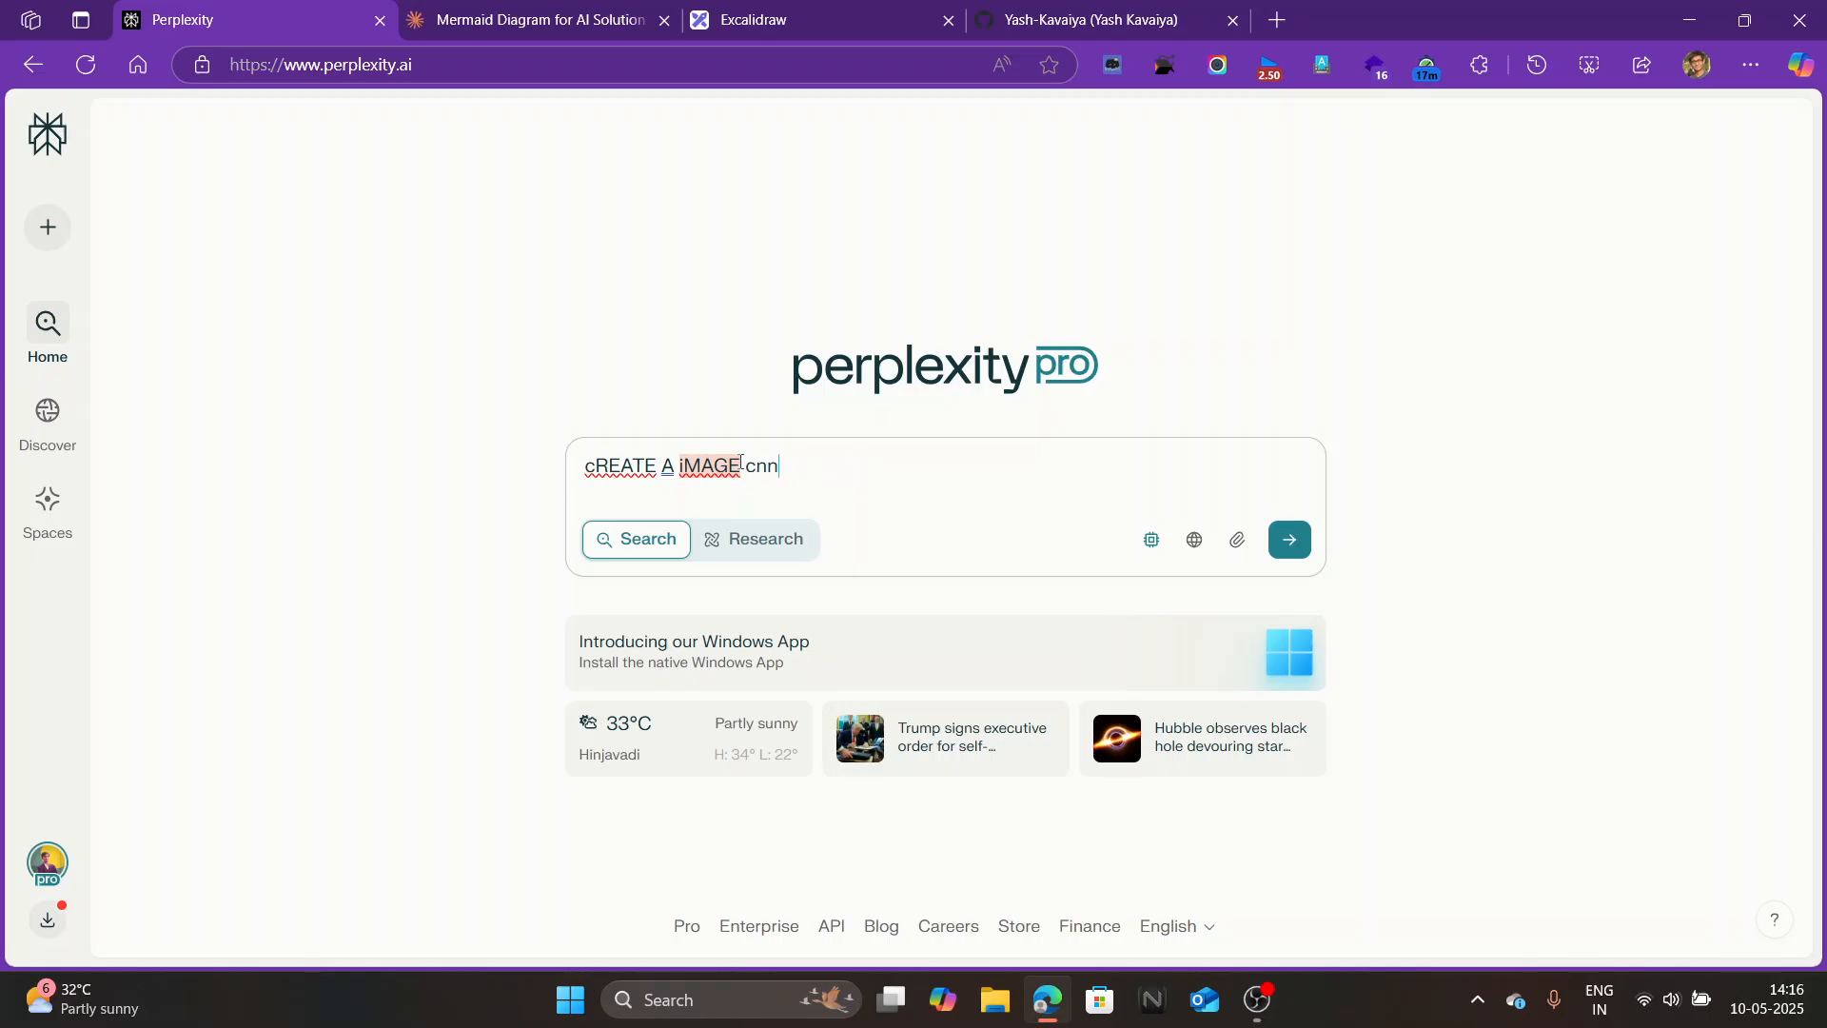
{"action": "type", "text": "nn"}
{"action": "key", "text": "Return"}
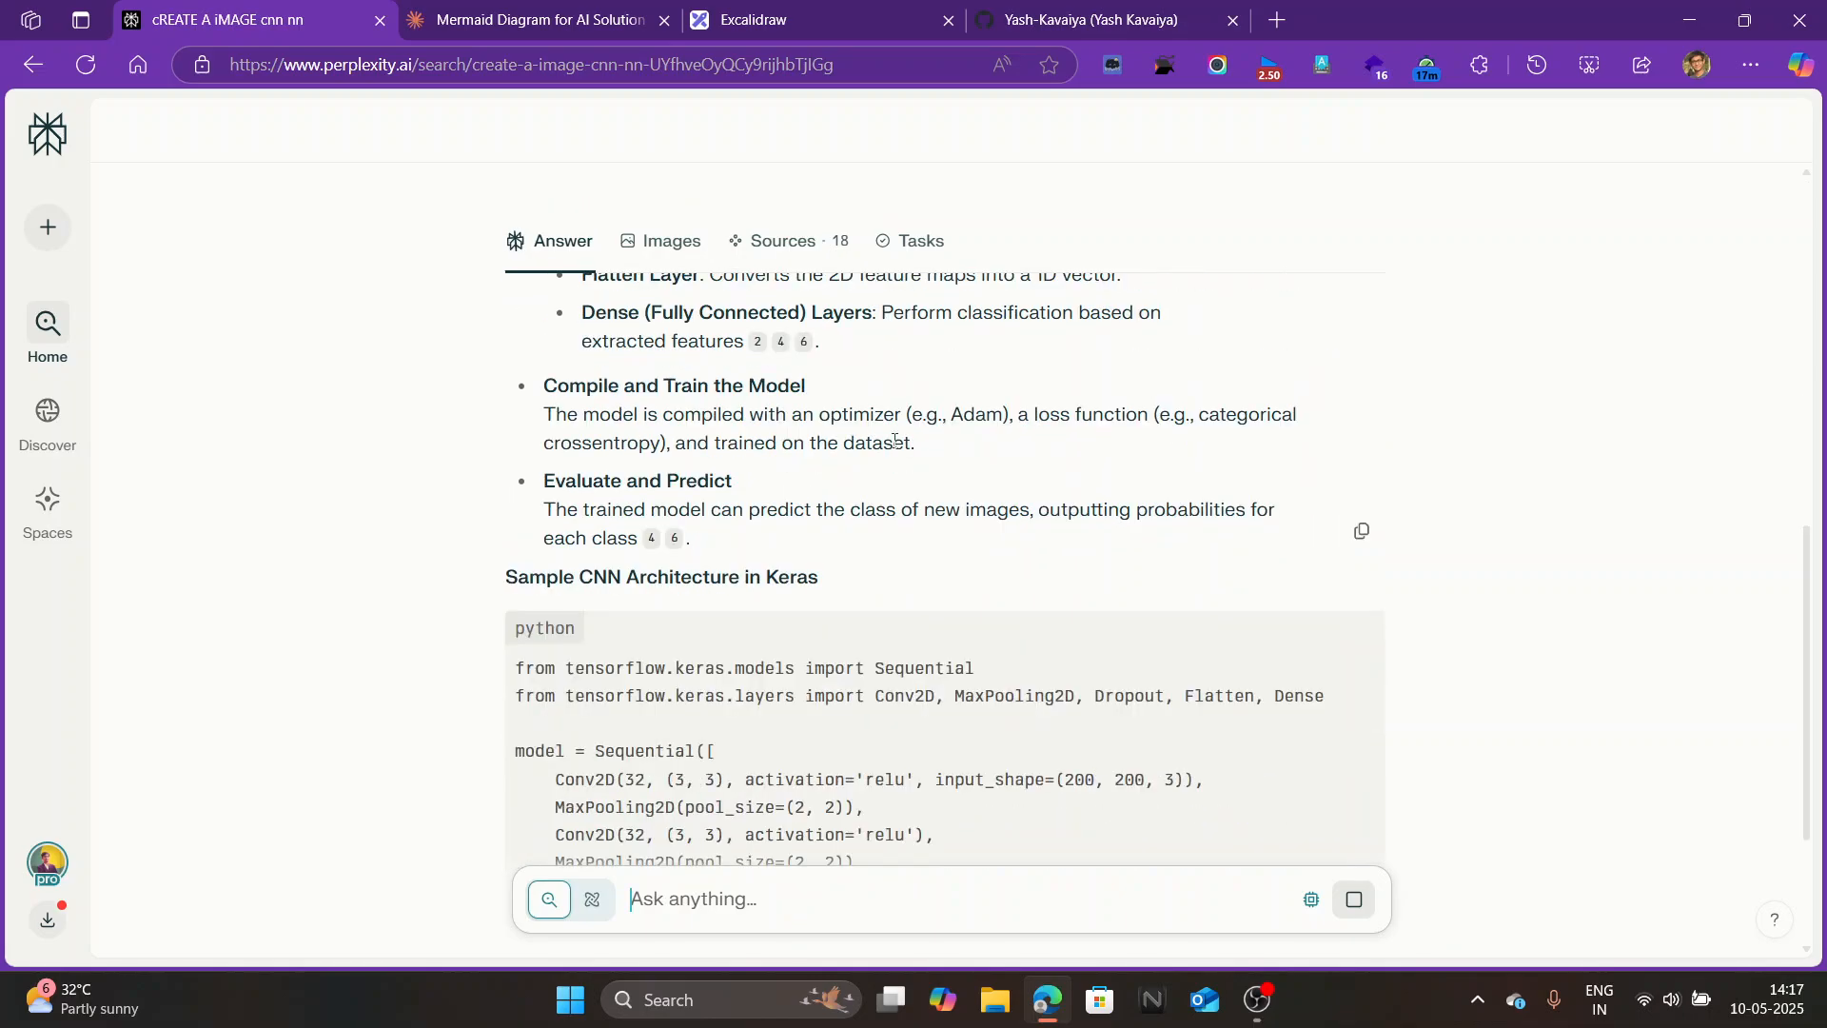
Submit the follow-up prompt "gENERAT A IMAGE OF CNN nn" and look over the output.
{"action": "left_click", "coordinate": [800, 907]}
{"action": "type", "text": "gENERAT"}
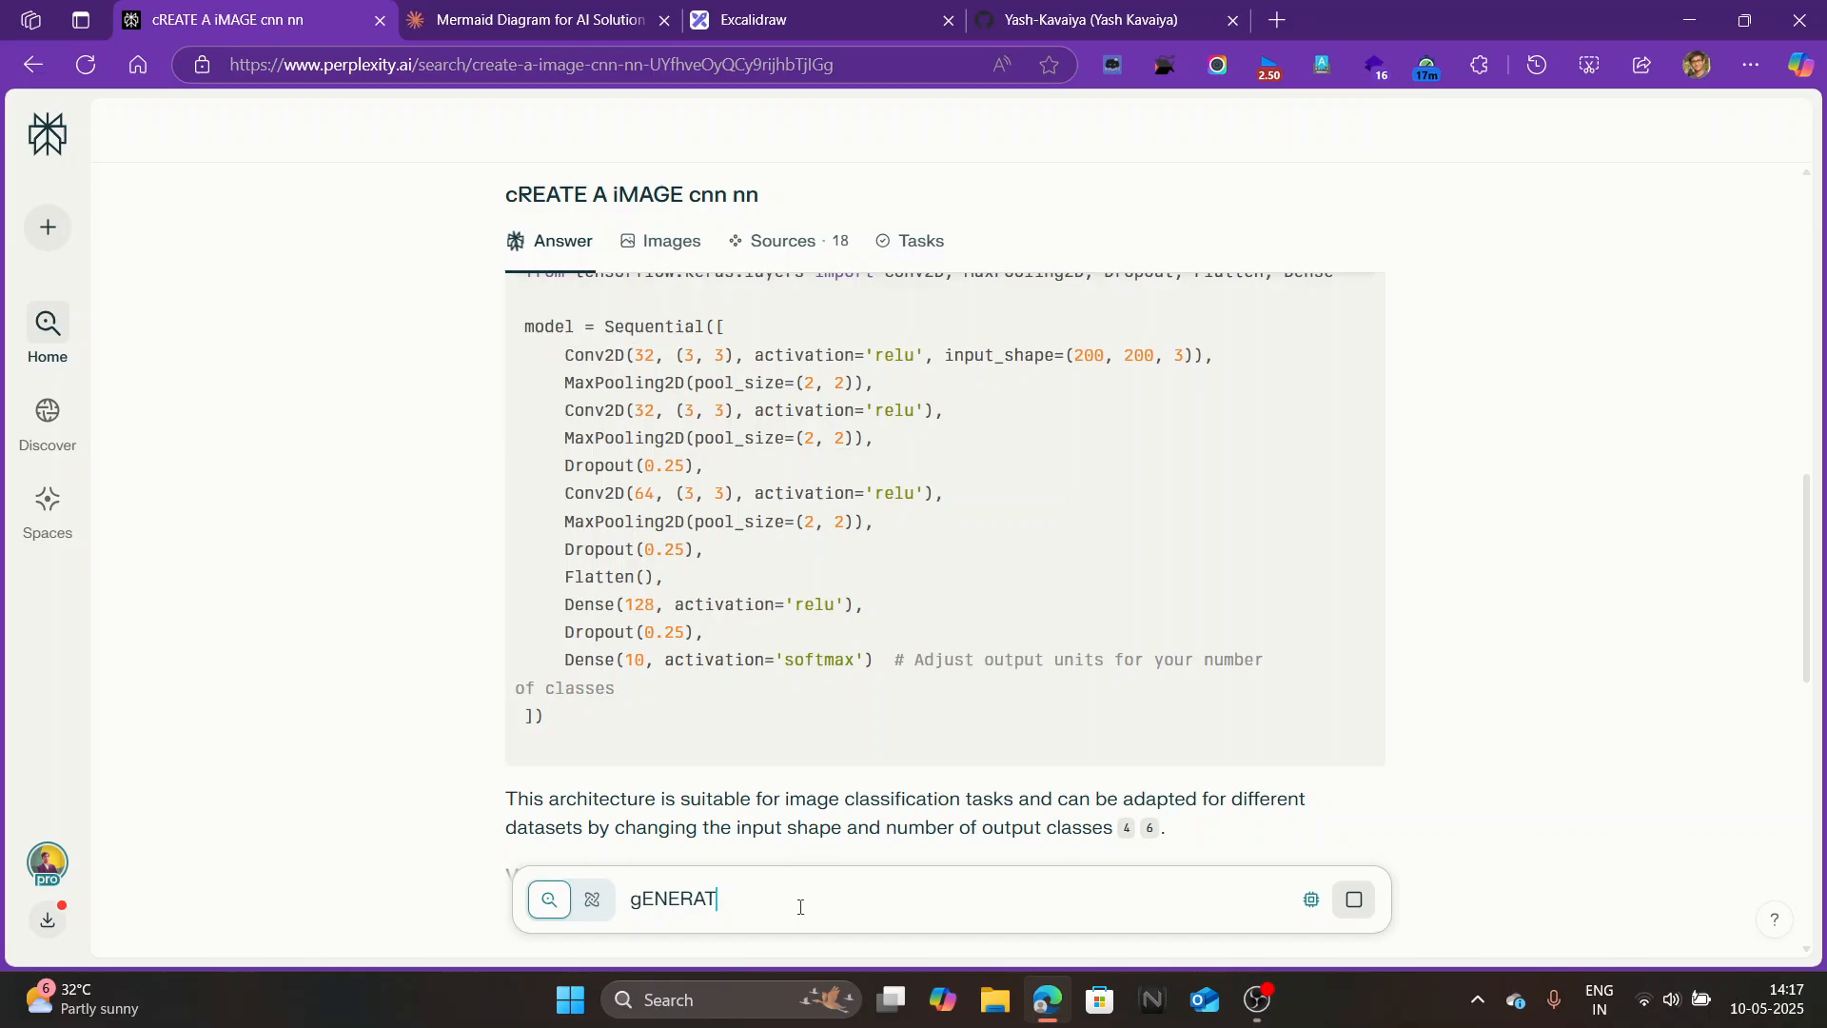
{"action": "type", "text": " A IMAGE O"}
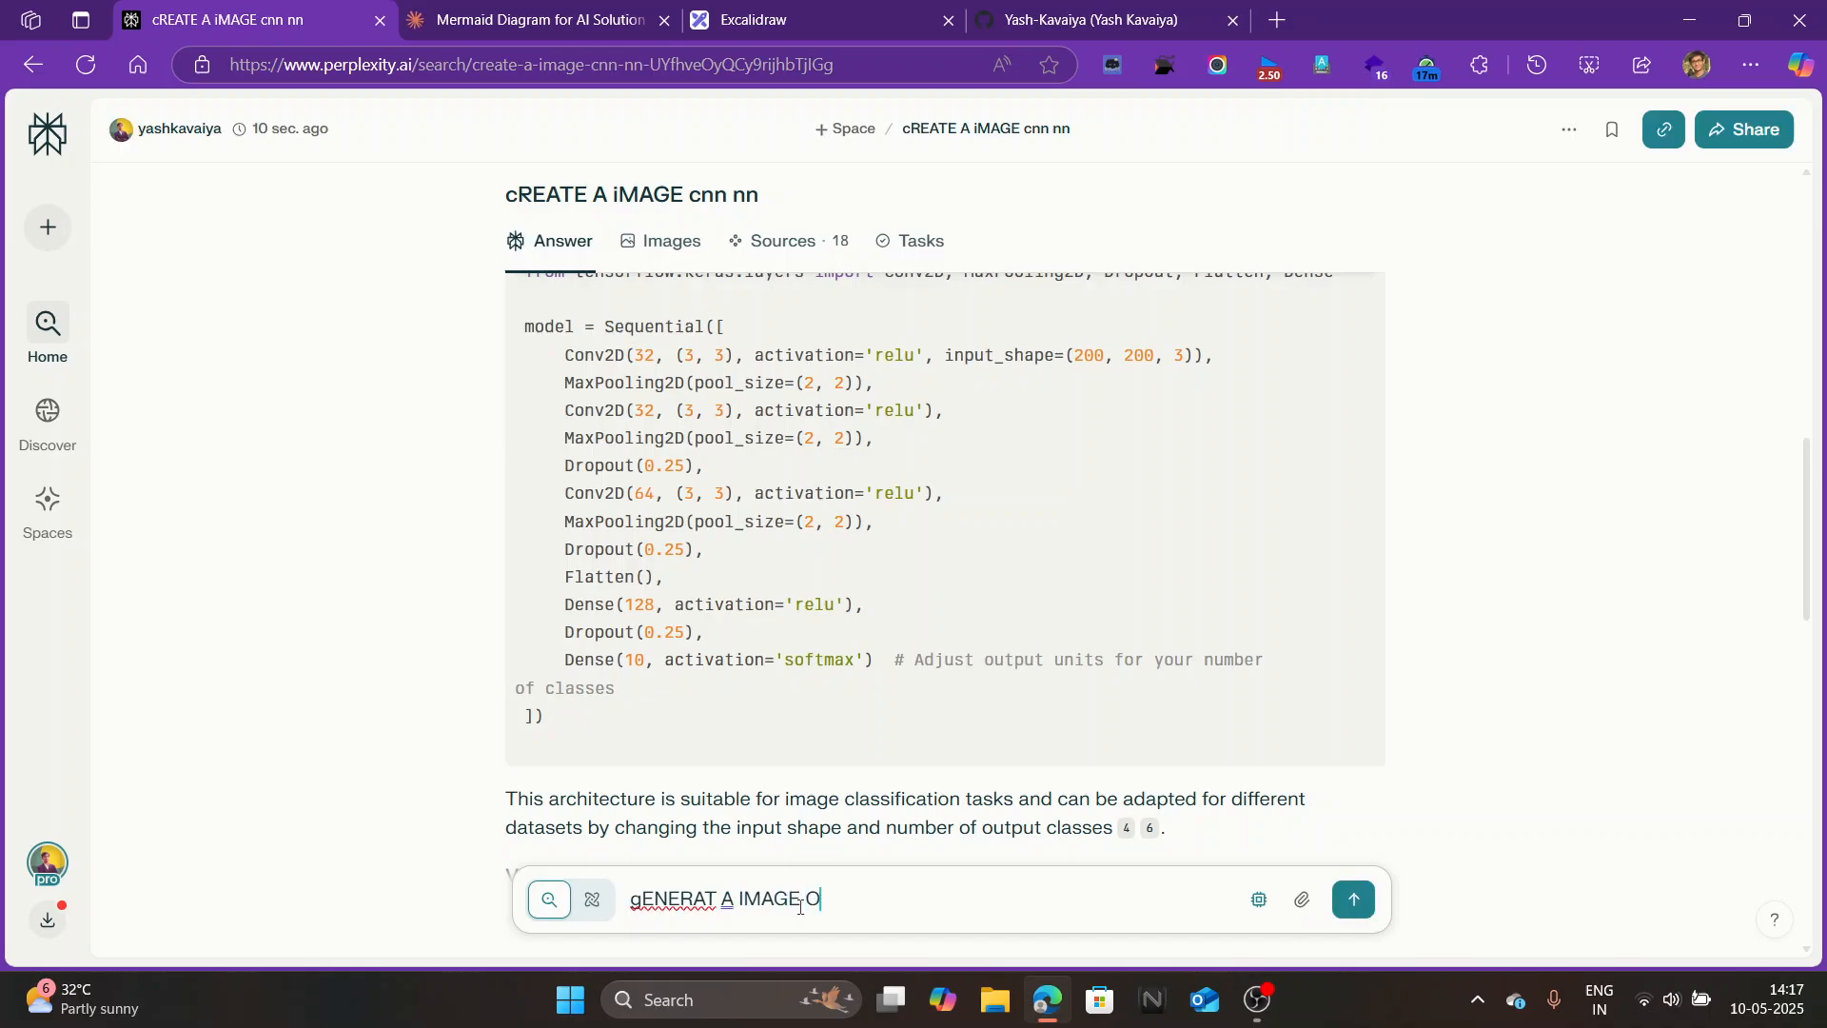
{"action": "type", "text": "F CNN nn"}
{"action": "key", "text": "Return"}
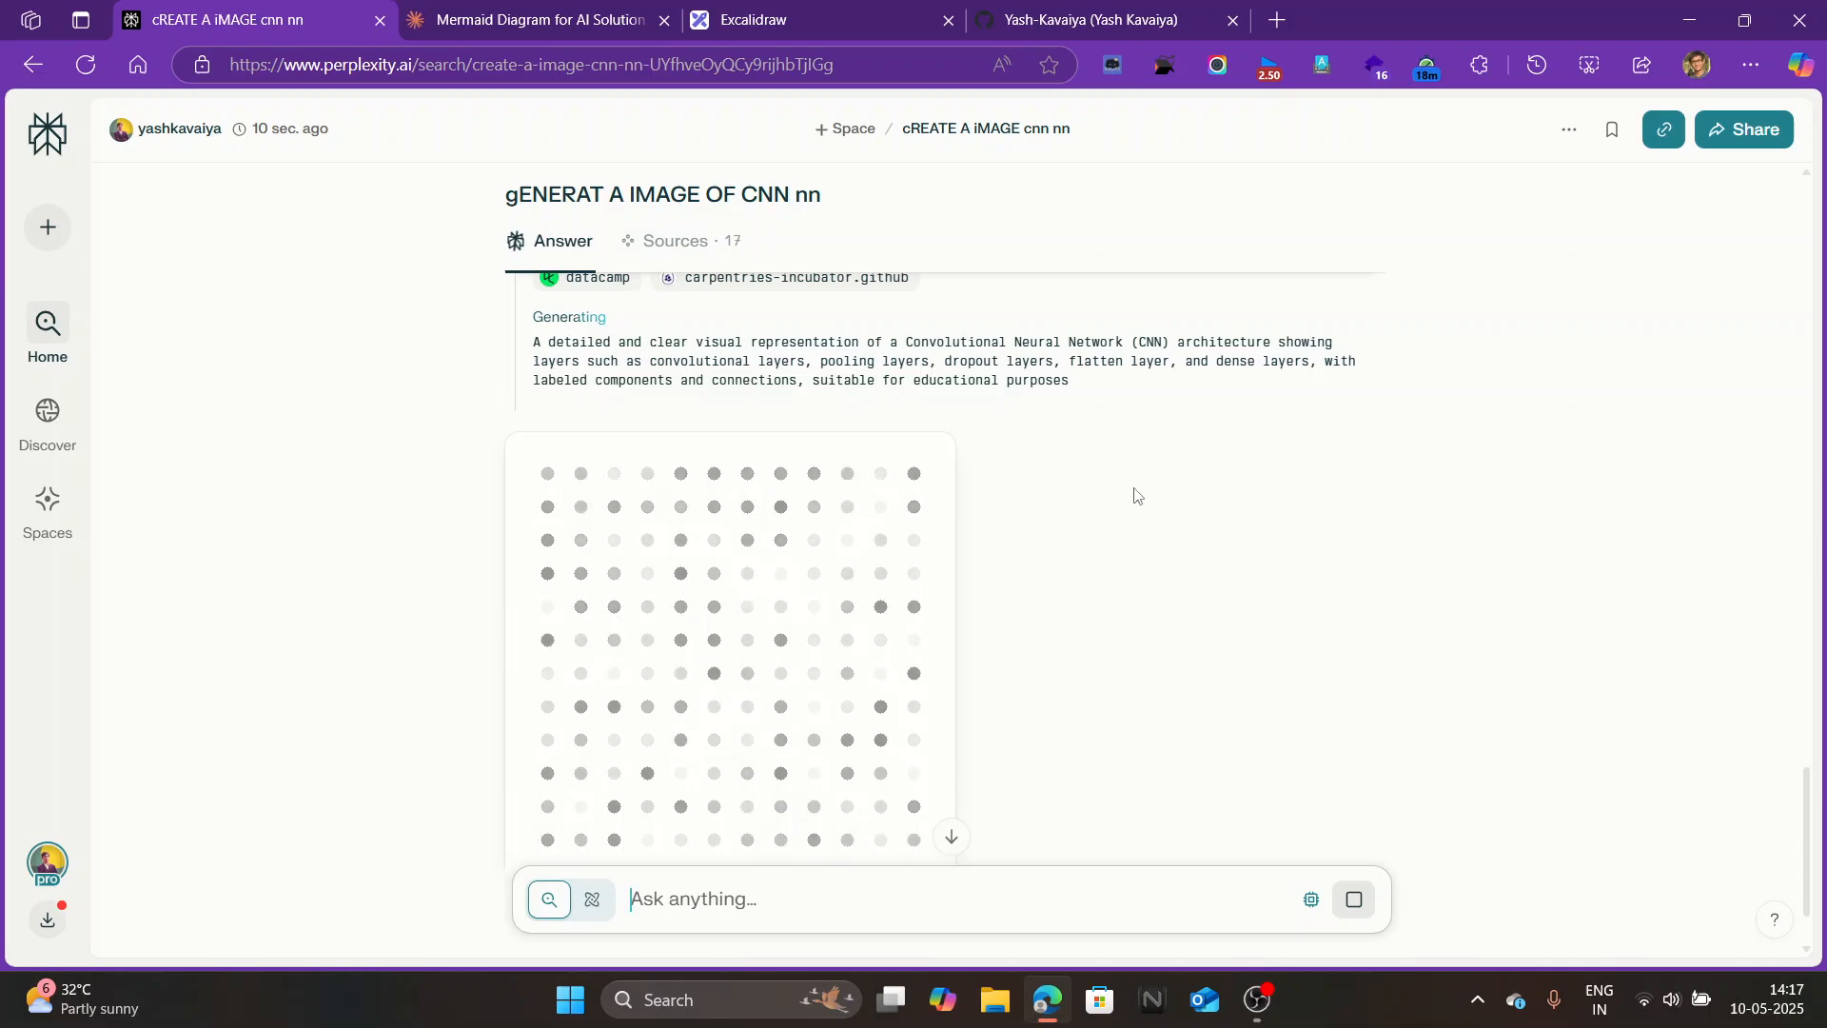
{"action": "scroll", "coordinate": [1019, 493], "scroll_direction": "up", "scroll_amount": 4}
{"action": "scroll", "coordinate": [929, 554], "scroll_direction": "down", "scroll_amount": 2}
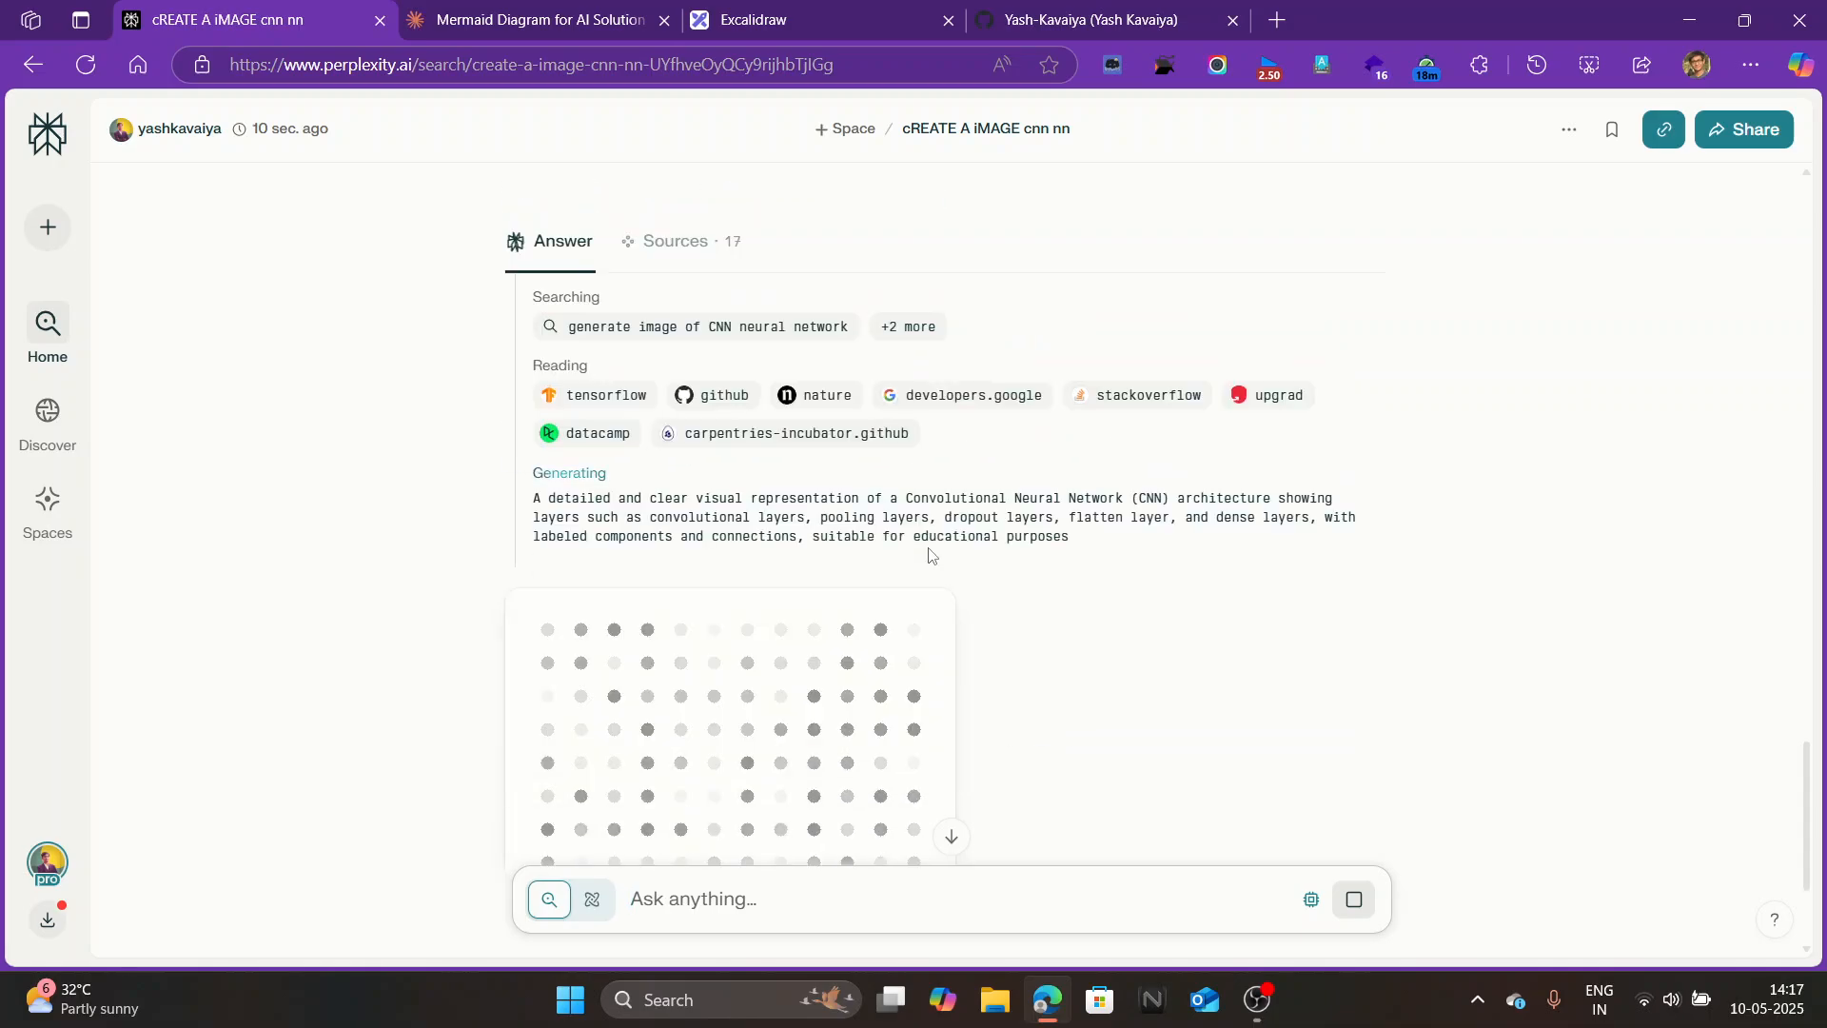
{"action": "scroll", "coordinate": [929, 554], "scroll_direction": "down", "scroll_amount": 1}
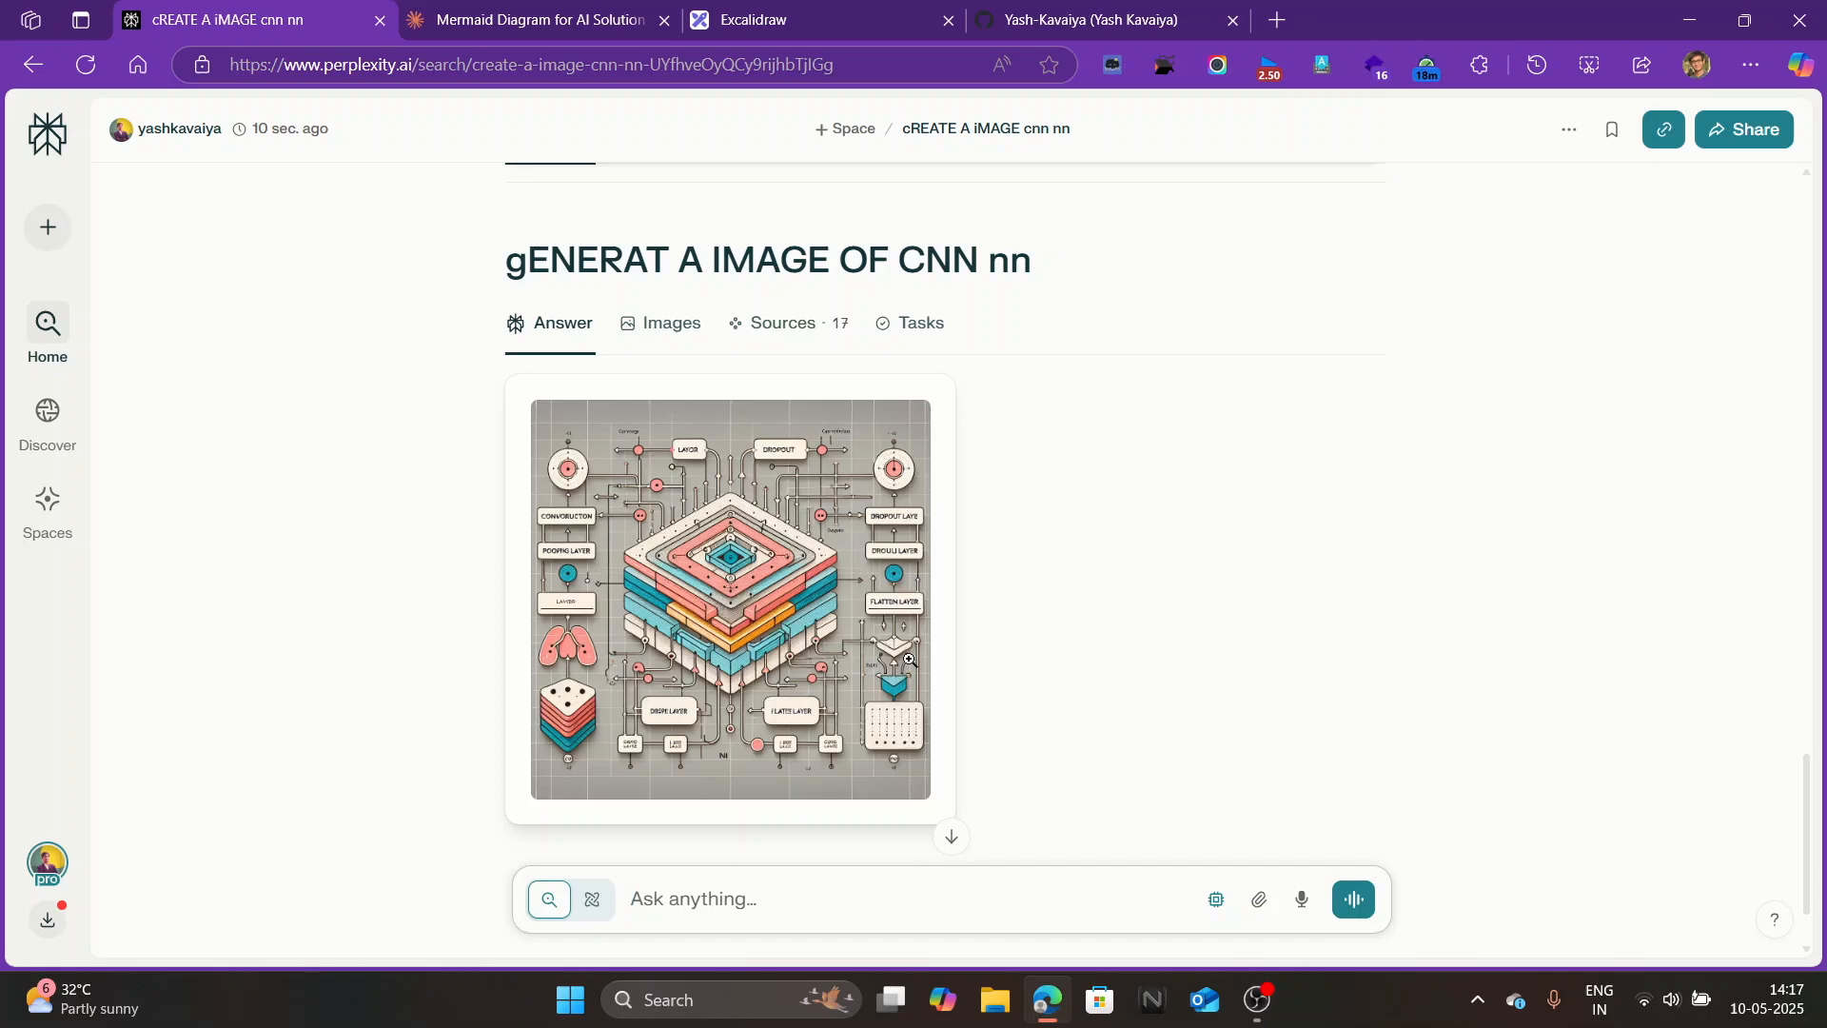
Edit the follow-up prompt to "gENERAT A IMAGE OF CNN DEEP LEARNING MODEL GIVE ME END TO END PROCESS FLOW" and resubmit it.
{"action": "scroll", "coordinate": [909, 660], "scroll_direction": "up", "scroll_amount": 2}
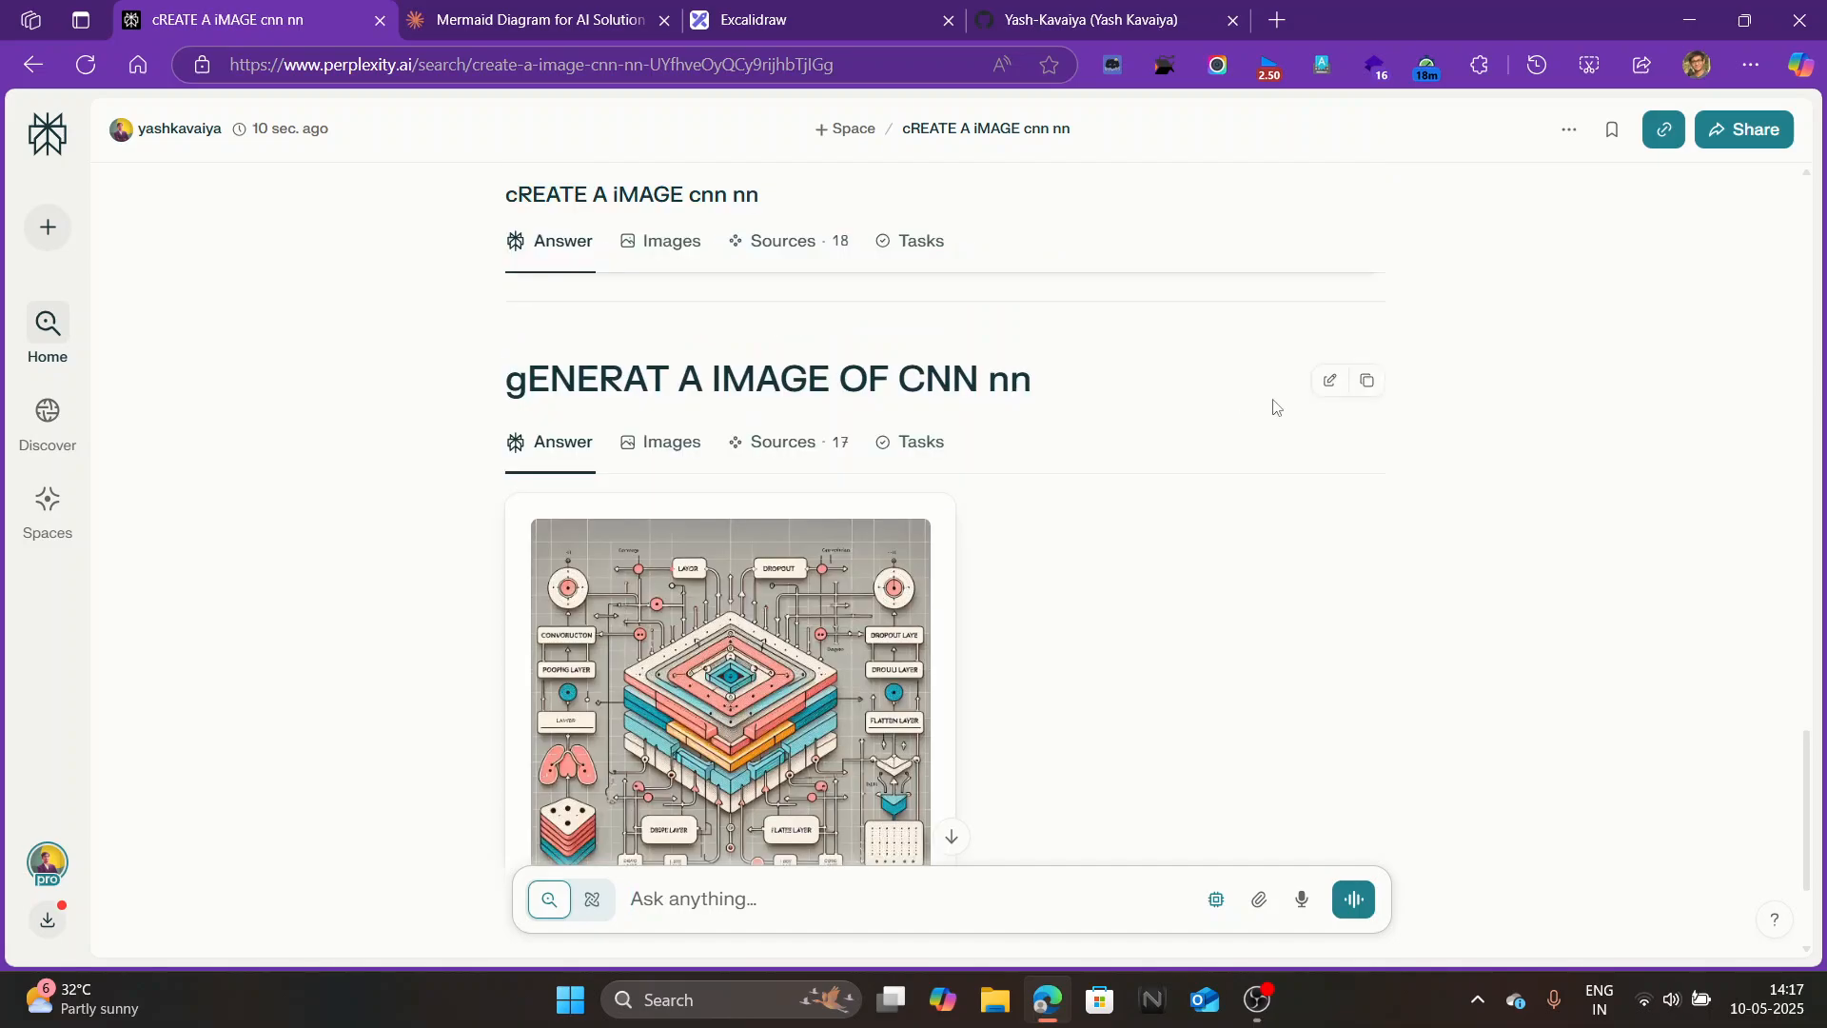
{"action": "left_click", "coordinate": [1329, 380]}
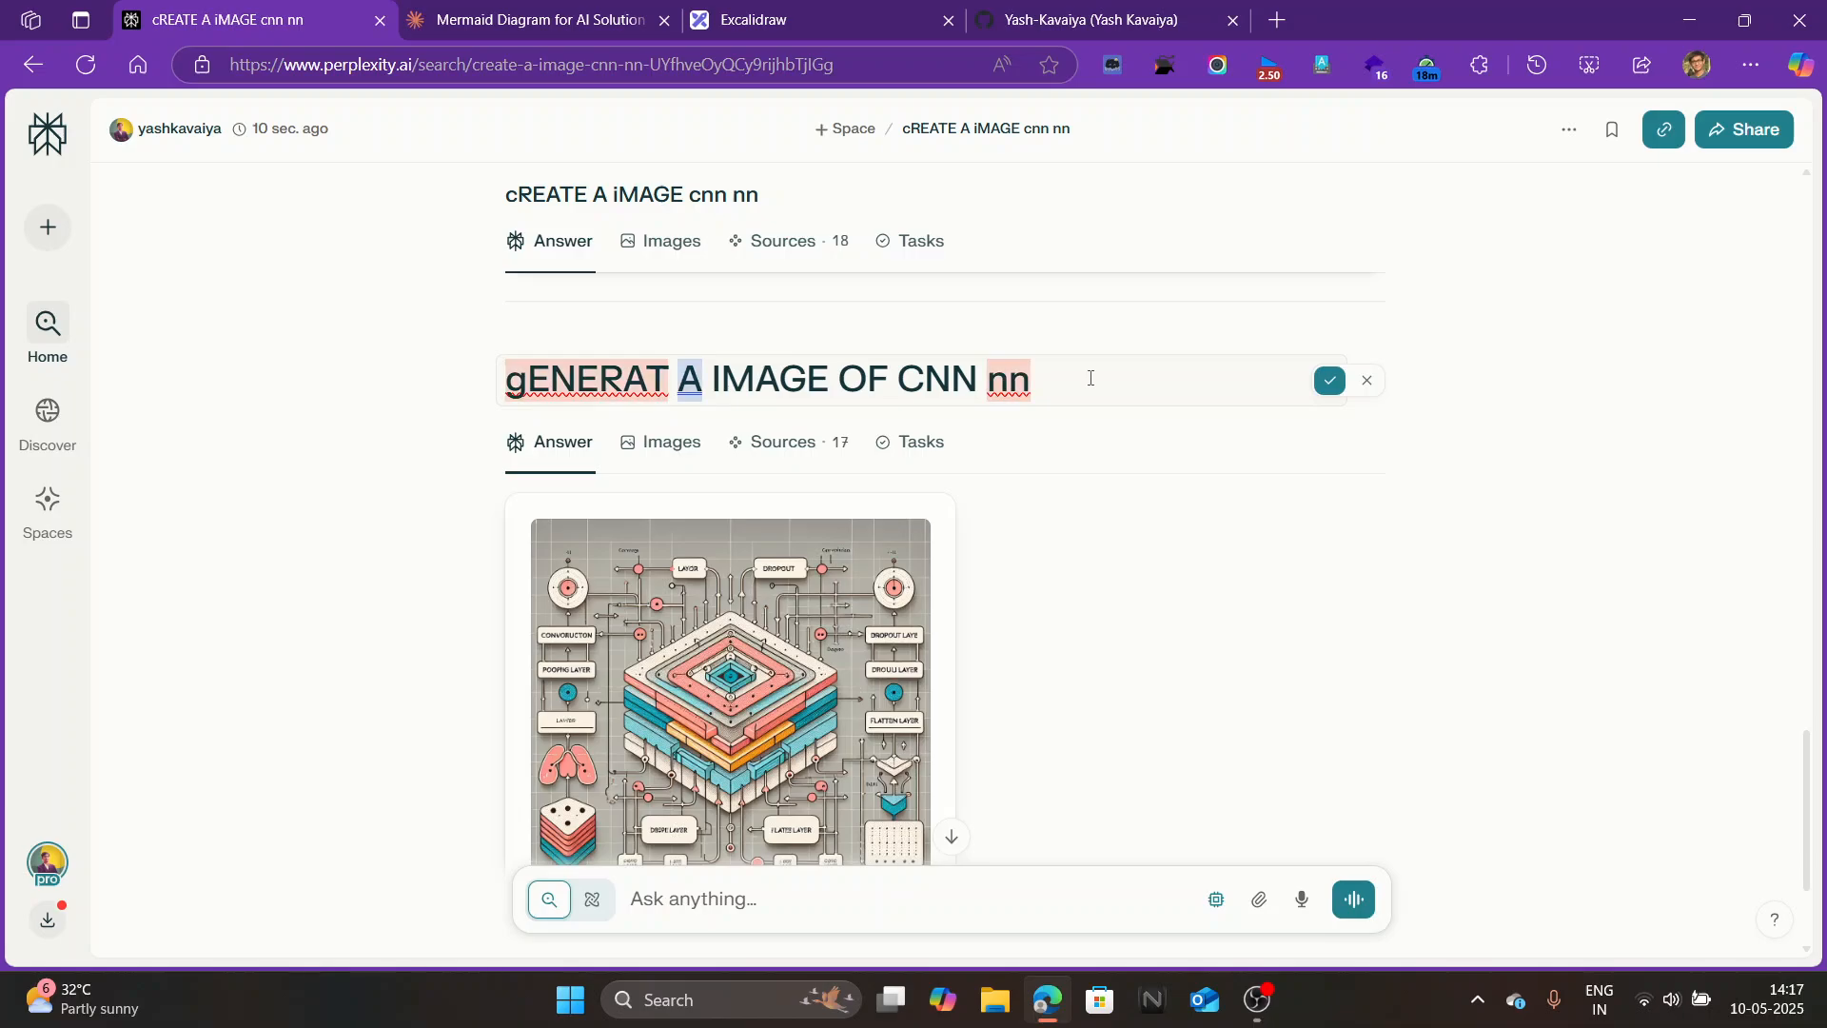
{"action": "key", "text": "BackSpace"}
{"action": "key", "text": "BackSpace"}
{"action": "type", "text": "D"}
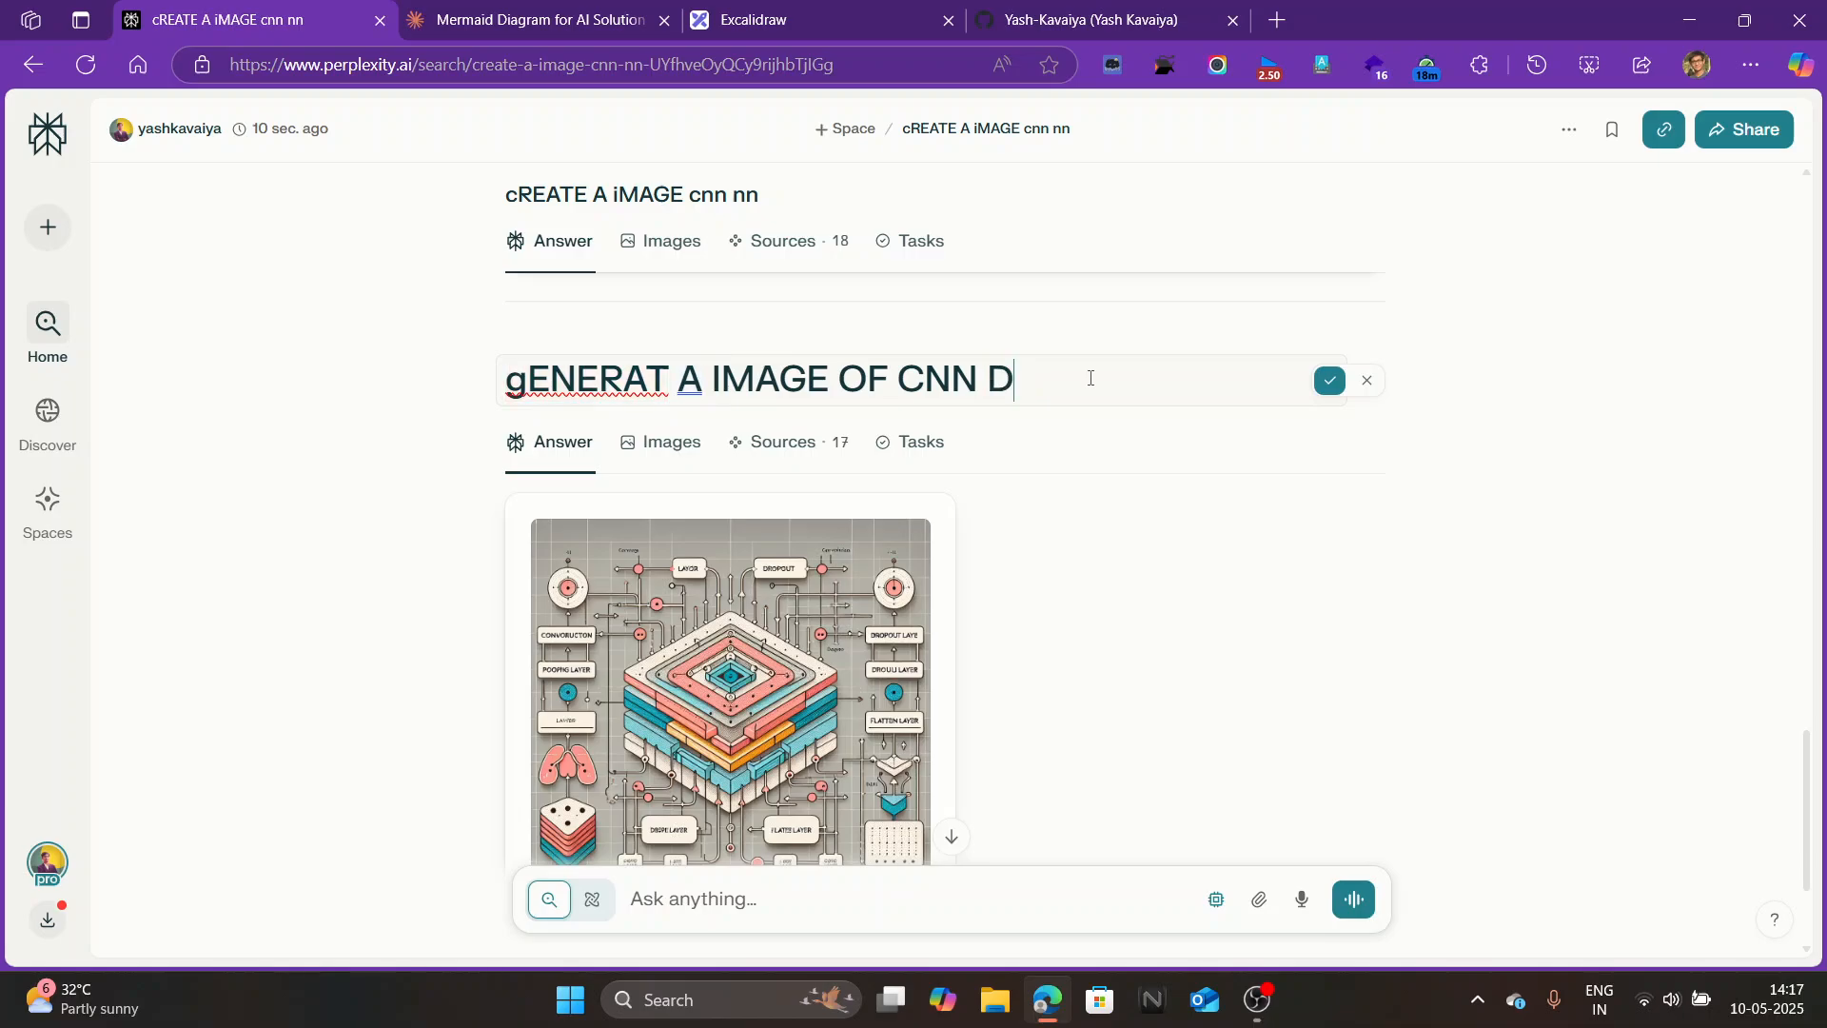
{"action": "type", "text": "EEP LEAR"}
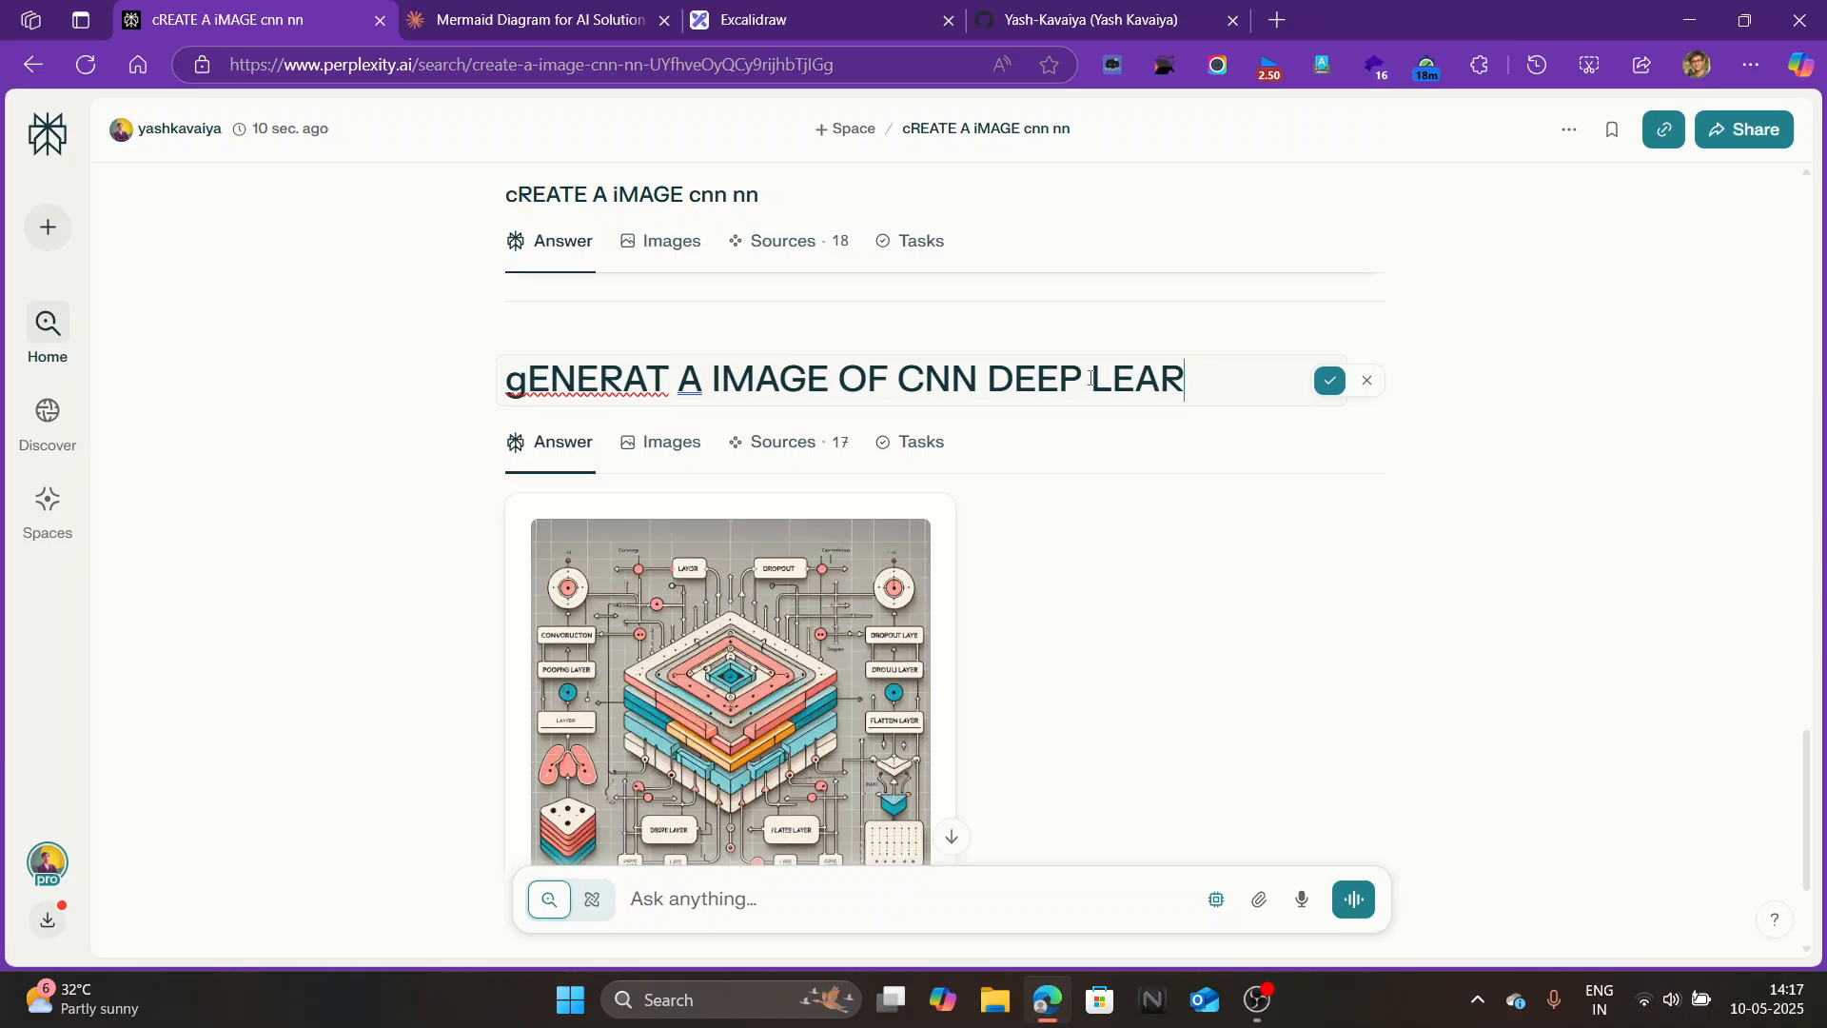
{"action": "type", "text": "NING MODEL A"}
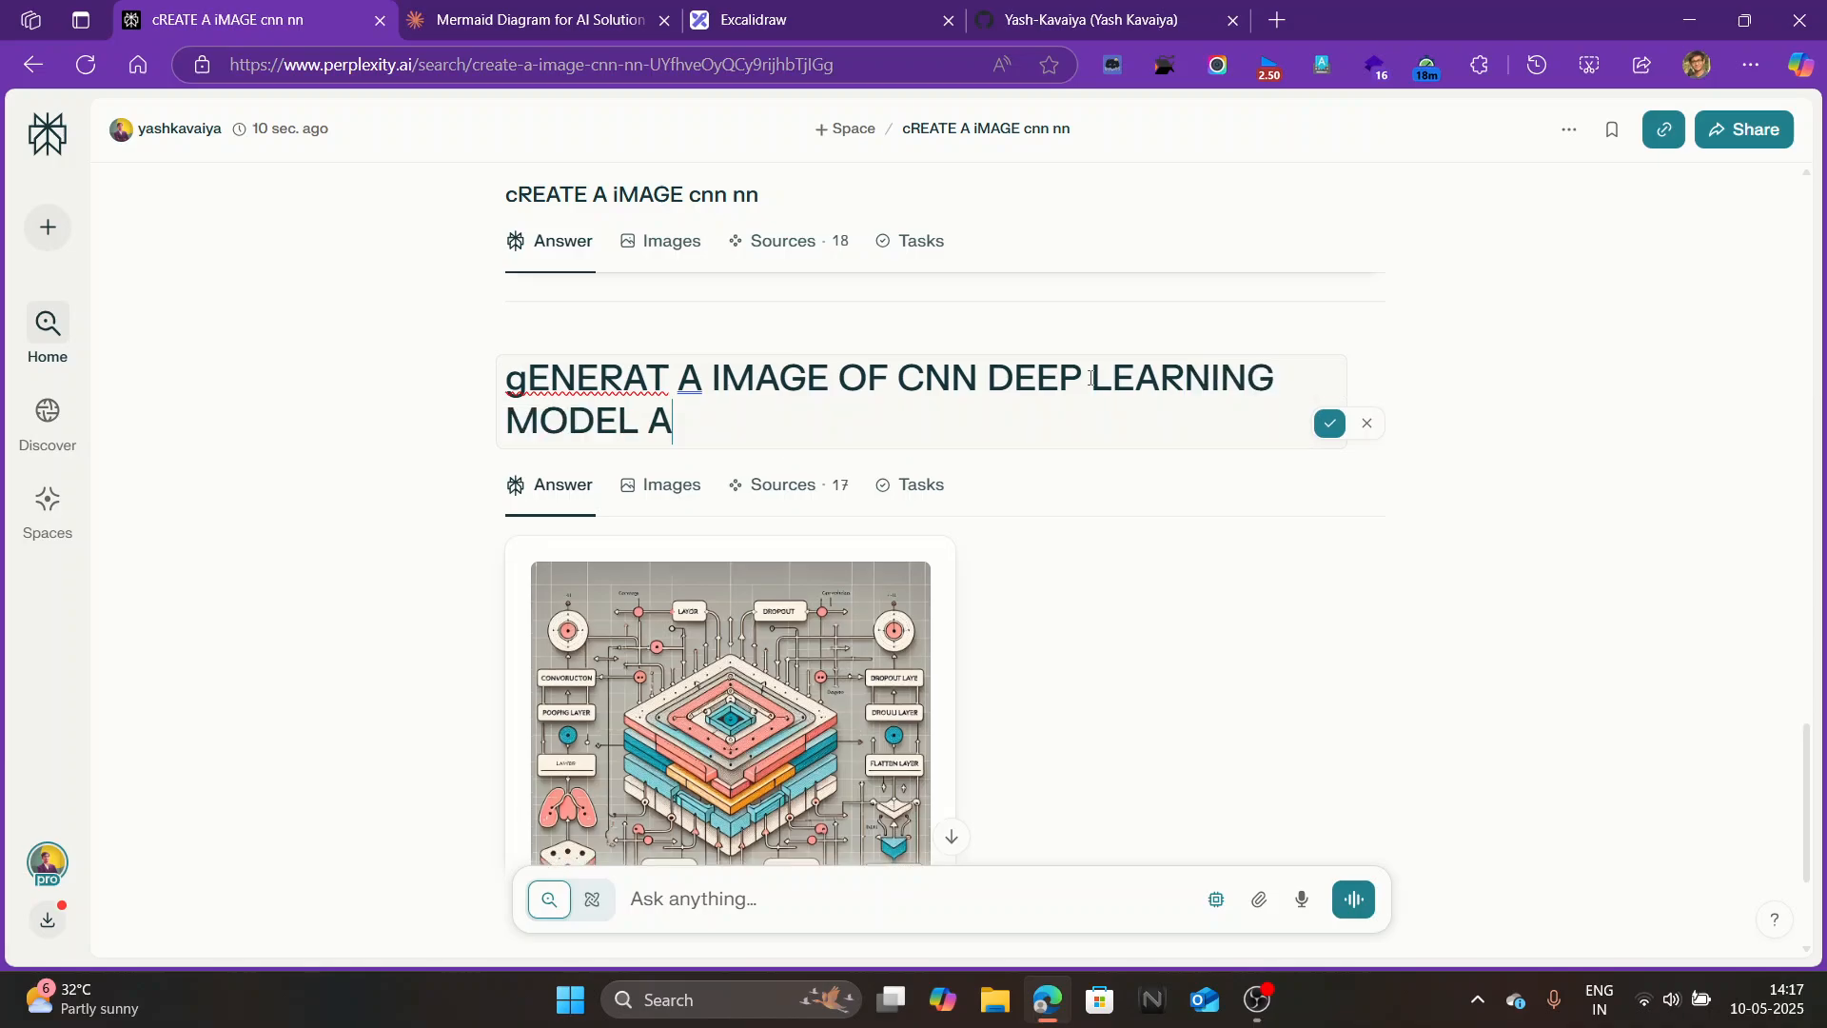
{"action": "key", "text": "BackSpace"}
{"action": "type", "text": "GIVE ME END T"}
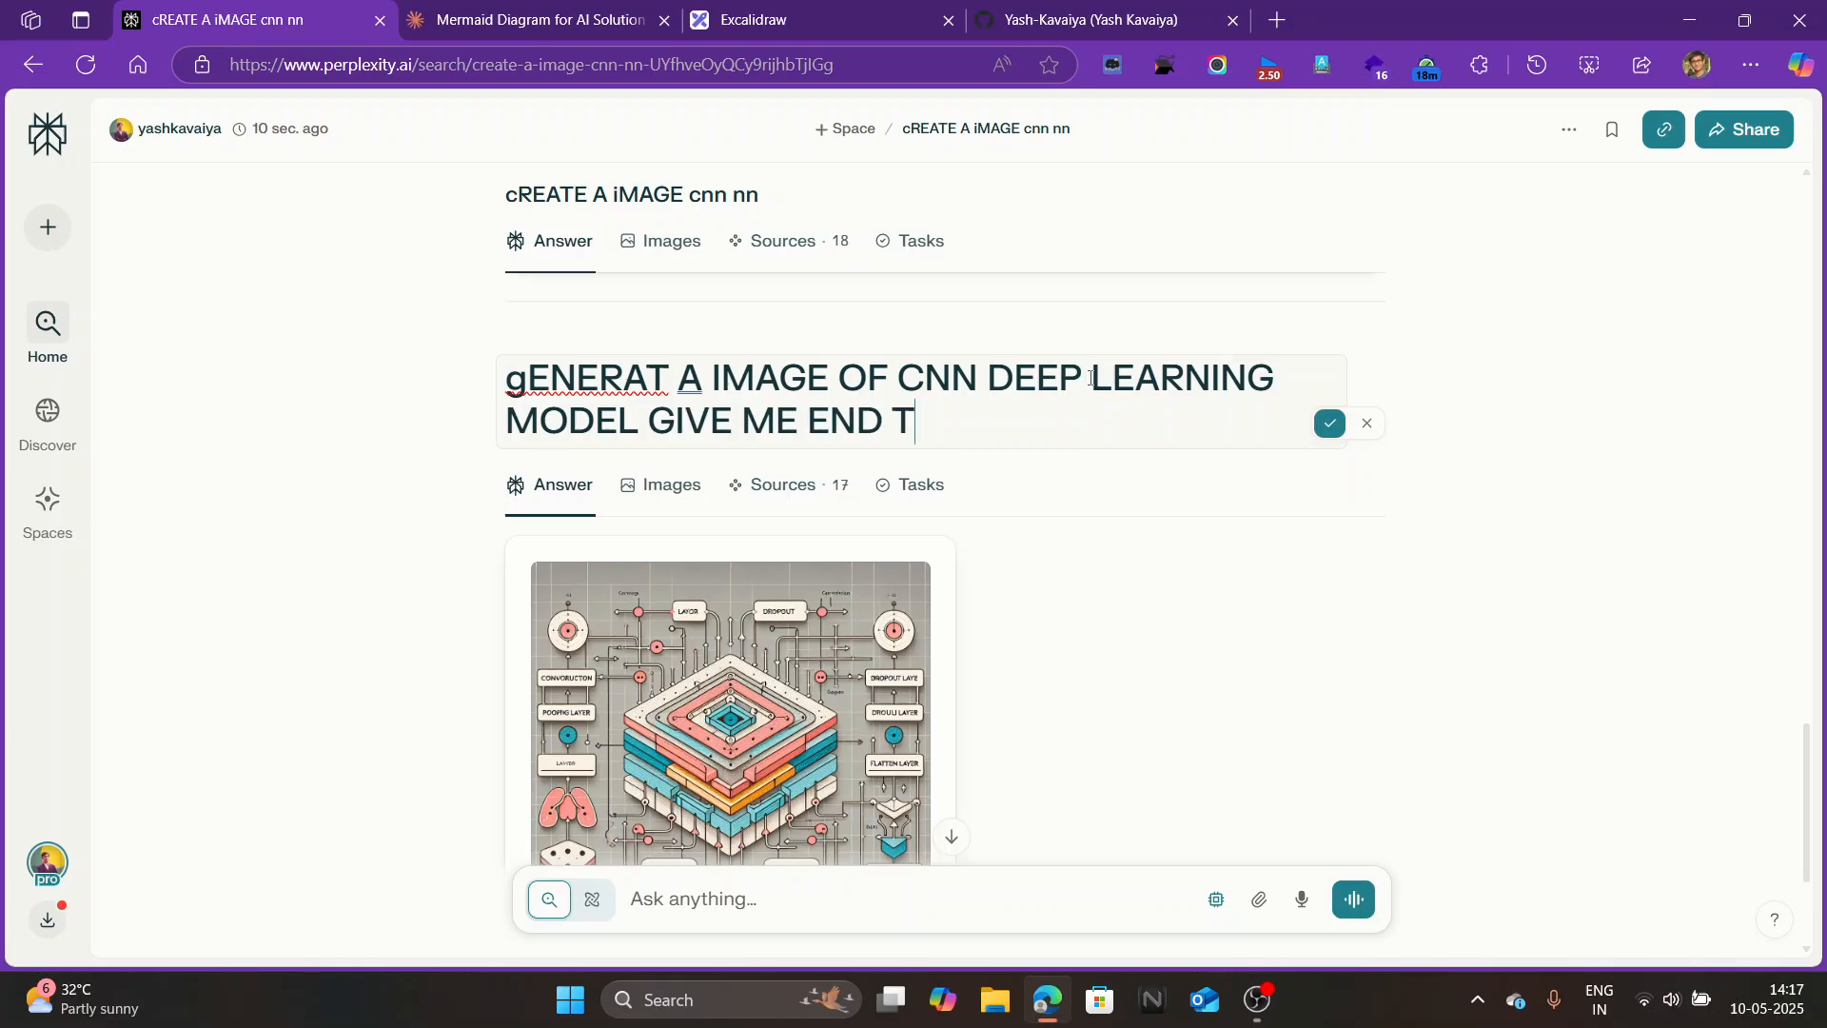
{"action": "type", "text": "O END PROC"}
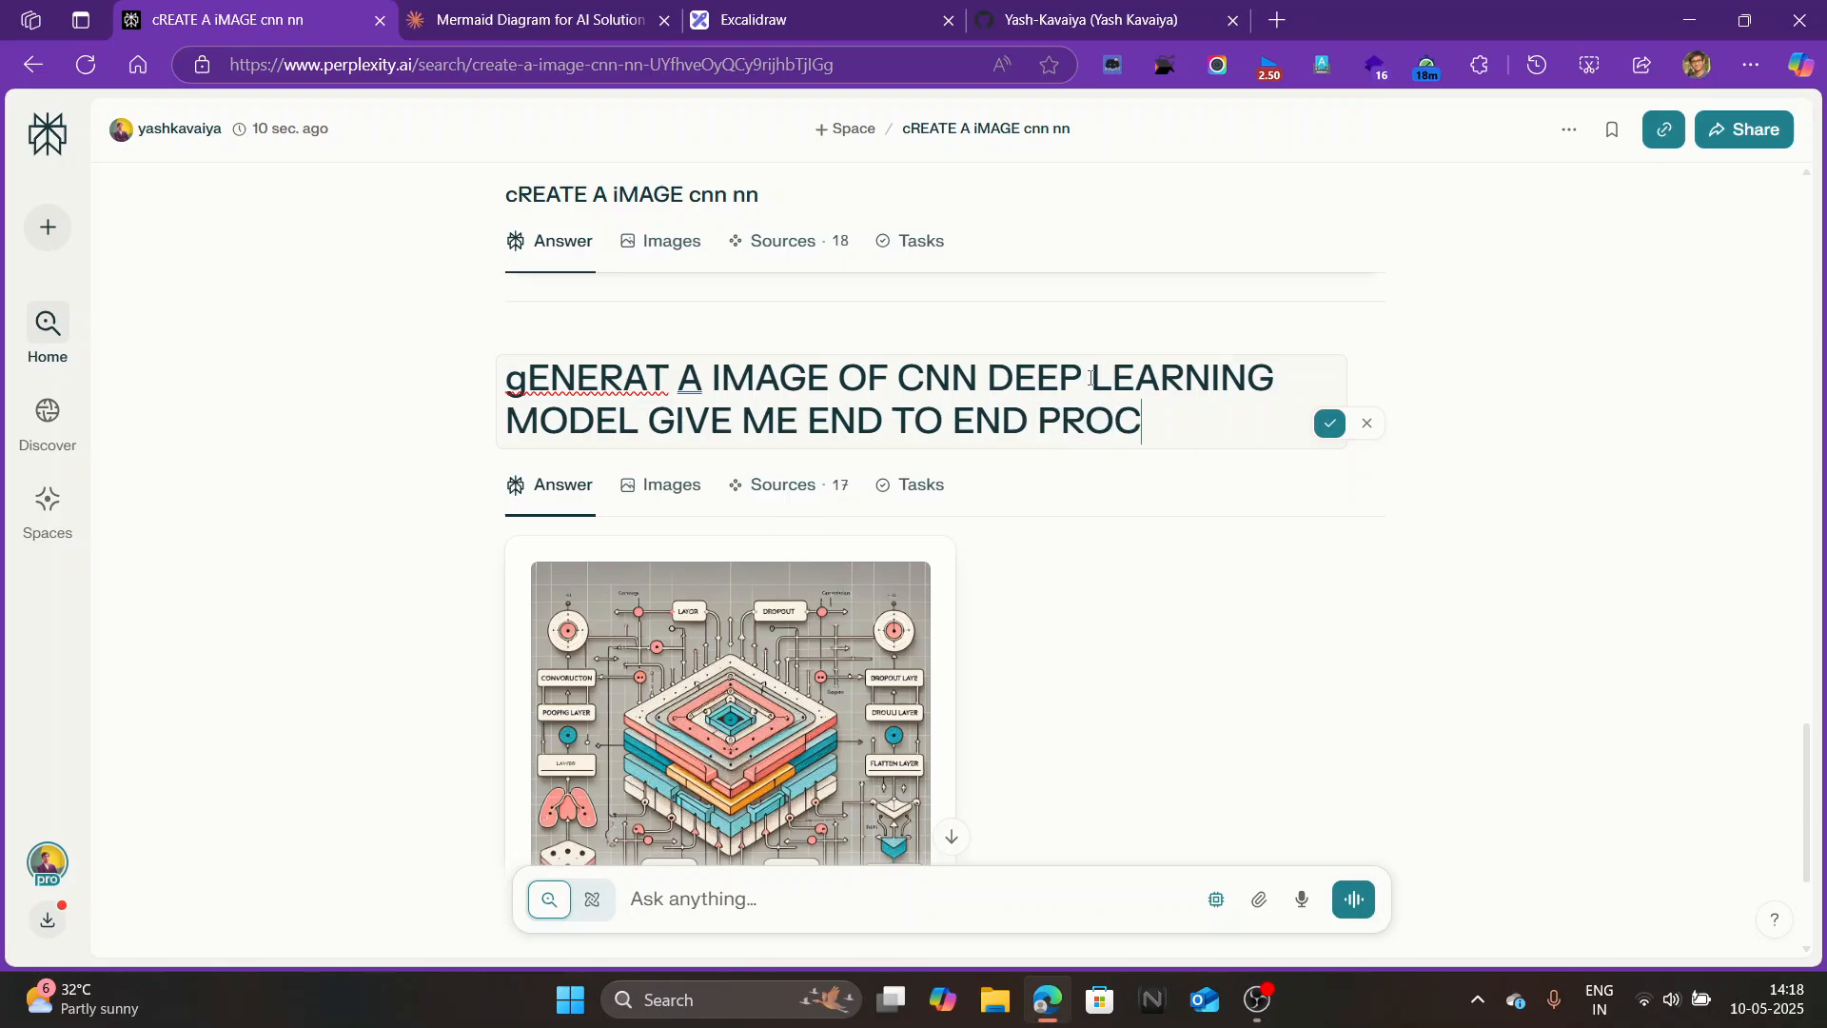
{"action": "type", "text": "ESS FLOW"}
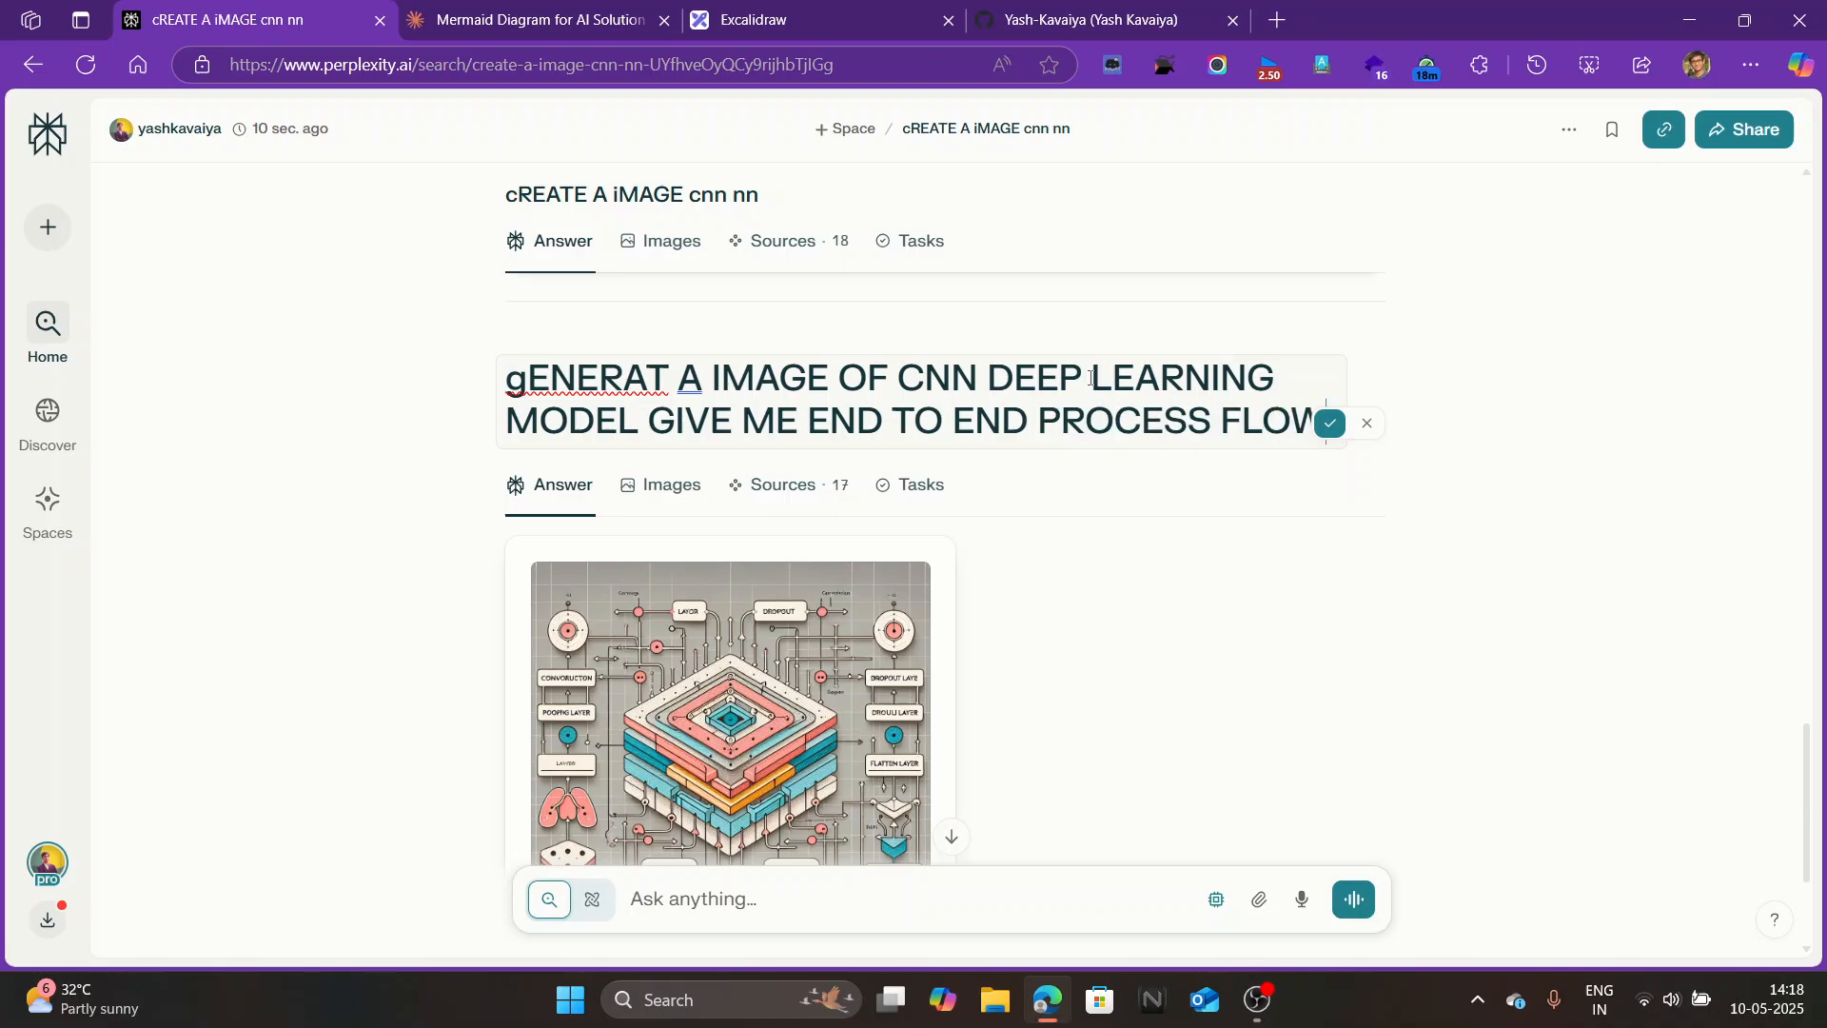
{"action": "key", "text": "Return"}
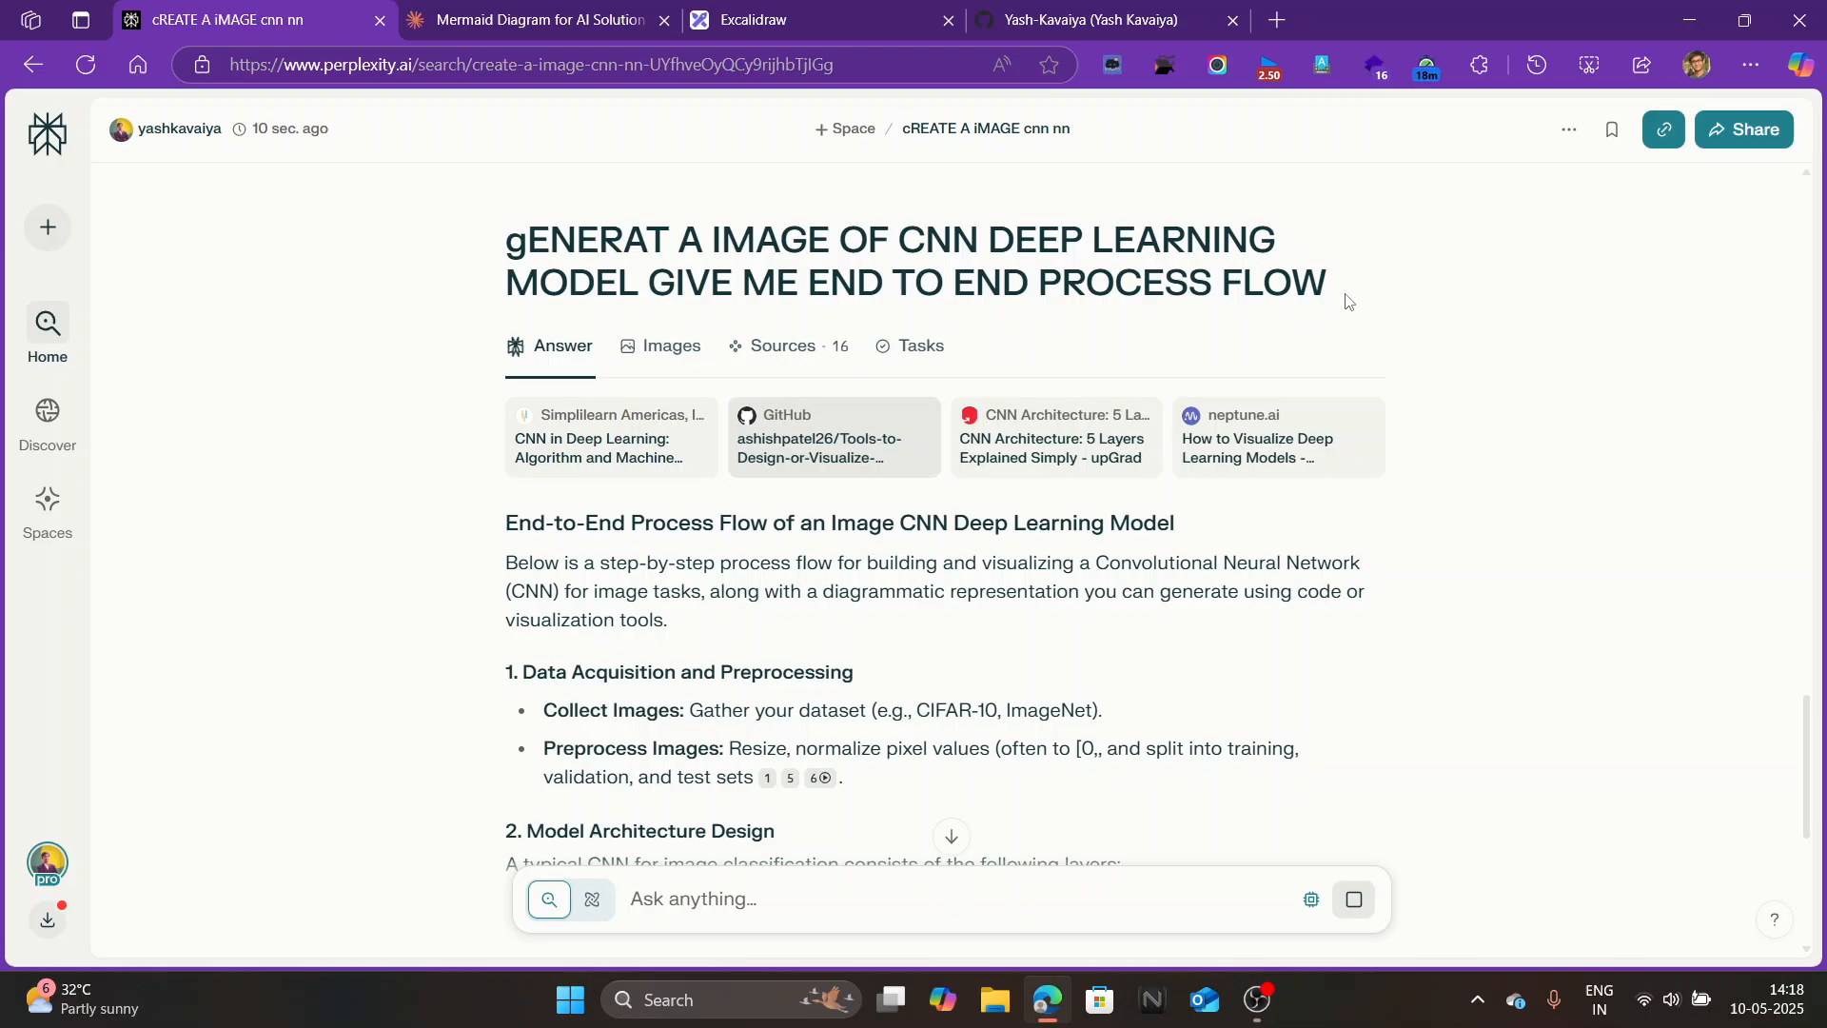
Examine the regenerated answer on the CNN end-to-end process flow and the earlier answer in the thread.
{"action": "scroll", "coordinate": [1029, 314], "scroll_direction": "down", "scroll_amount": 7}
{"action": "scroll", "coordinate": [1030, 314], "scroll_direction": "down", "scroll_amount": 4}
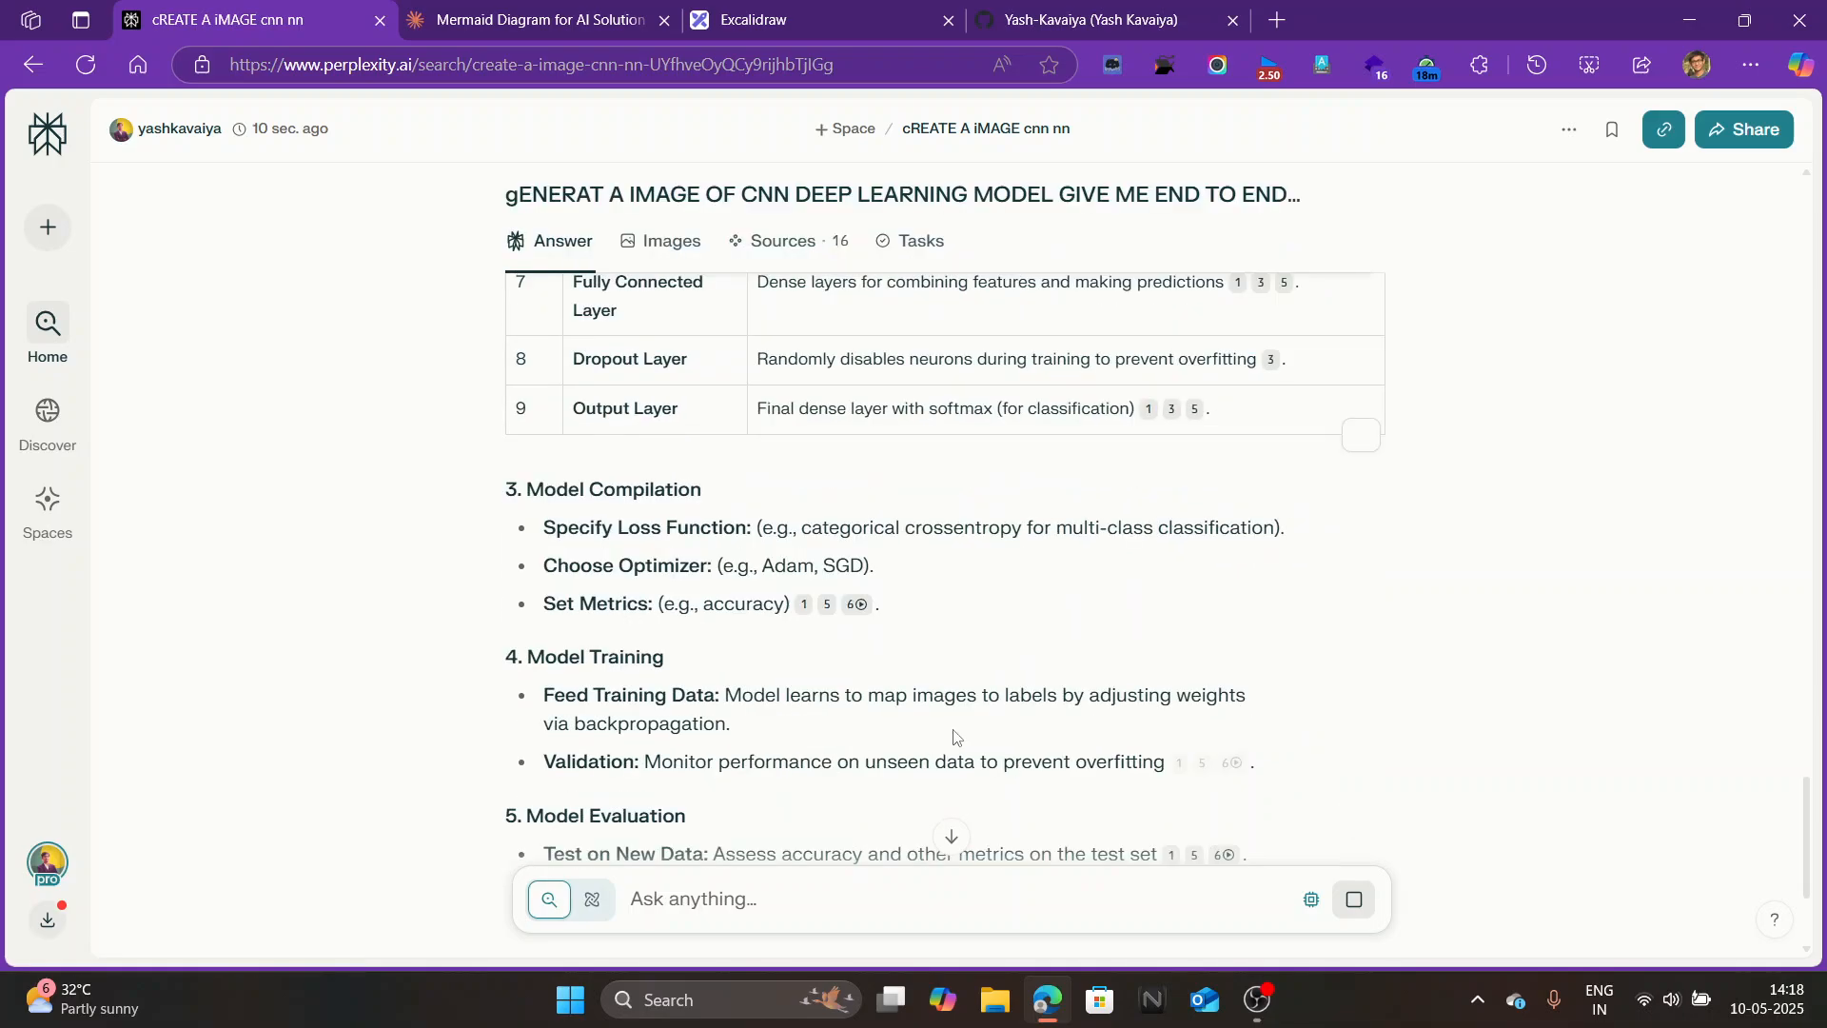
{"action": "scroll", "coordinate": [1017, 528], "scroll_direction": "up", "scroll_amount": 1}
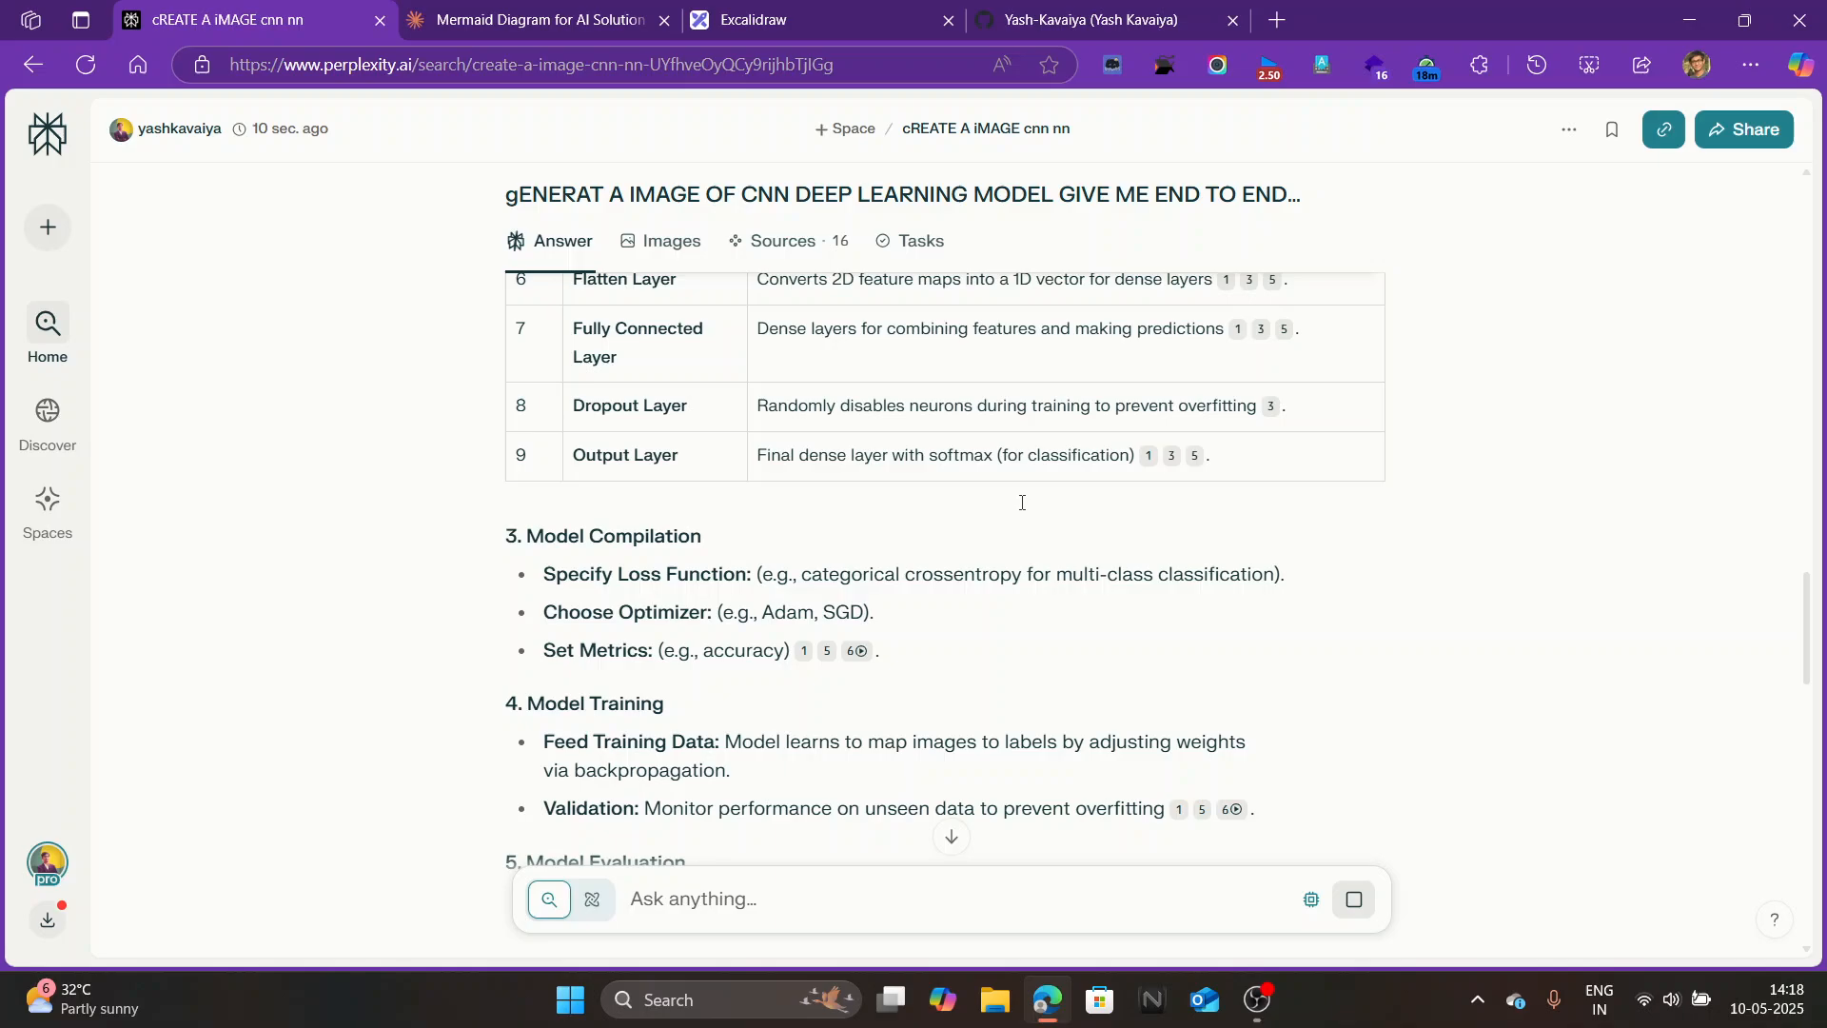
{"action": "scroll", "coordinate": [1022, 503], "scroll_direction": "up", "scroll_amount": 12}
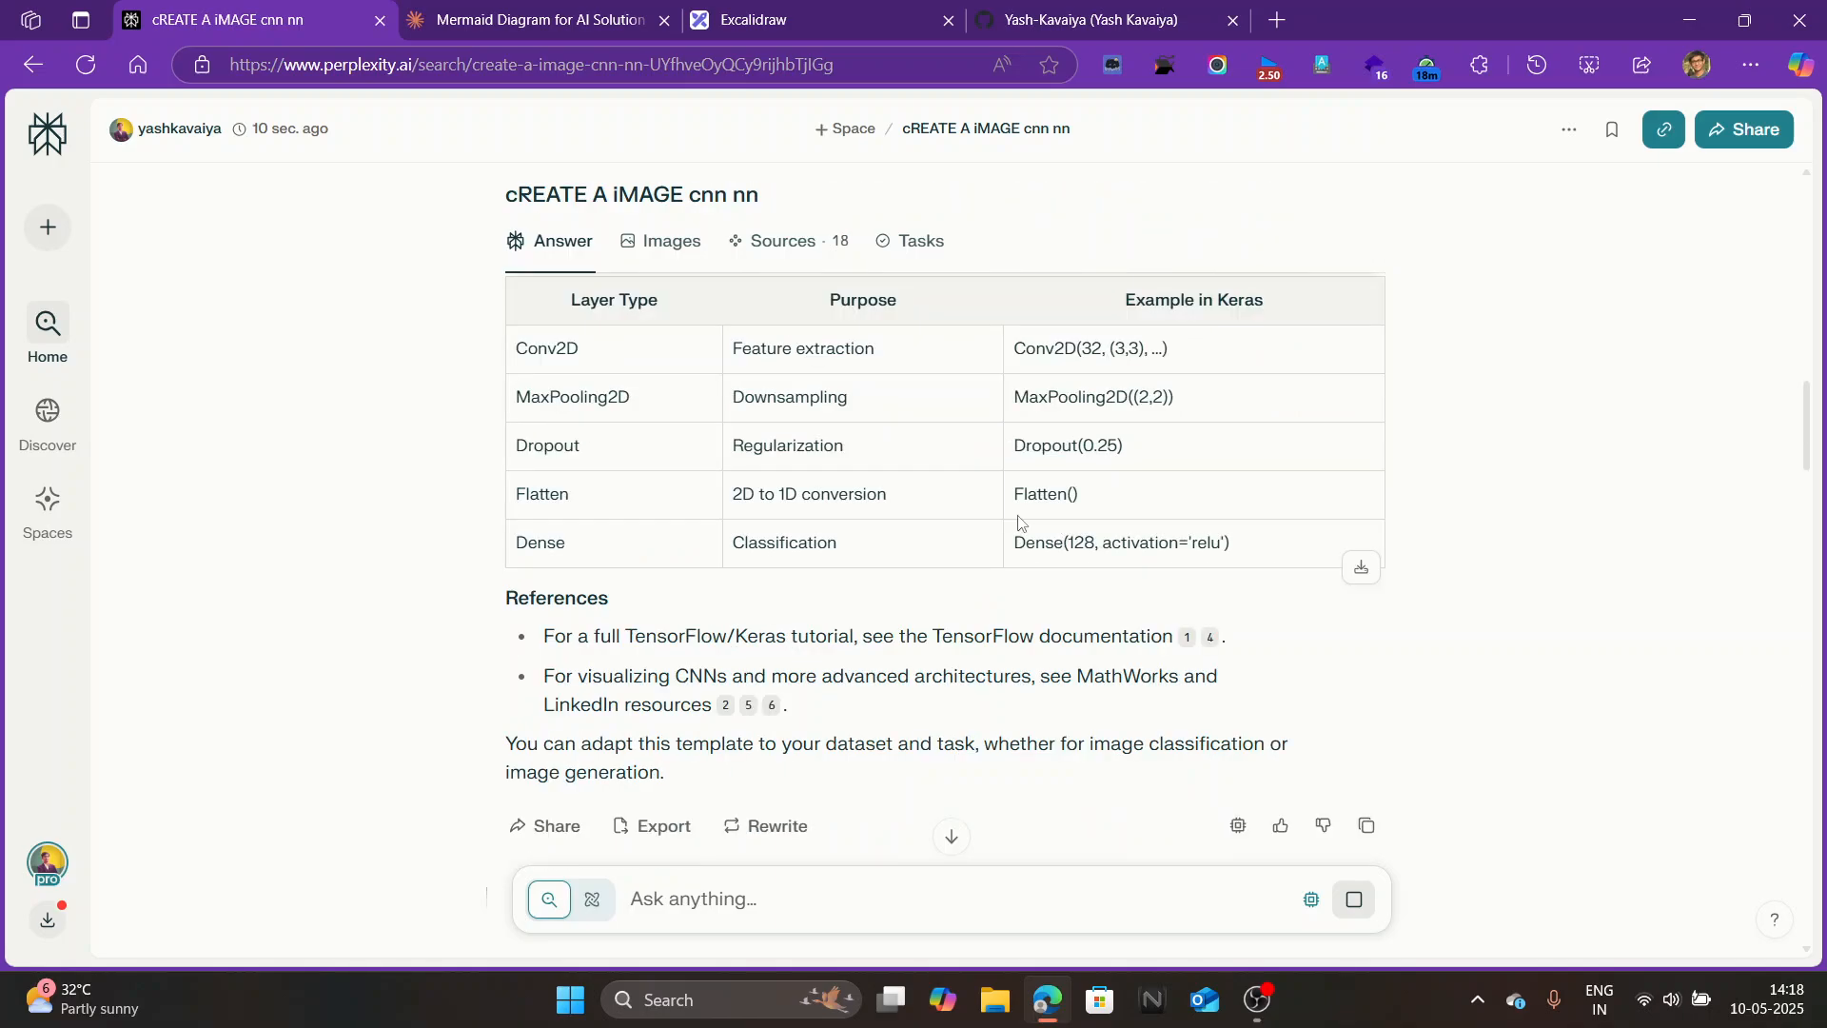
{"action": "scroll", "coordinate": [806, 463], "scroll_direction": "down", "scroll_amount": 1}
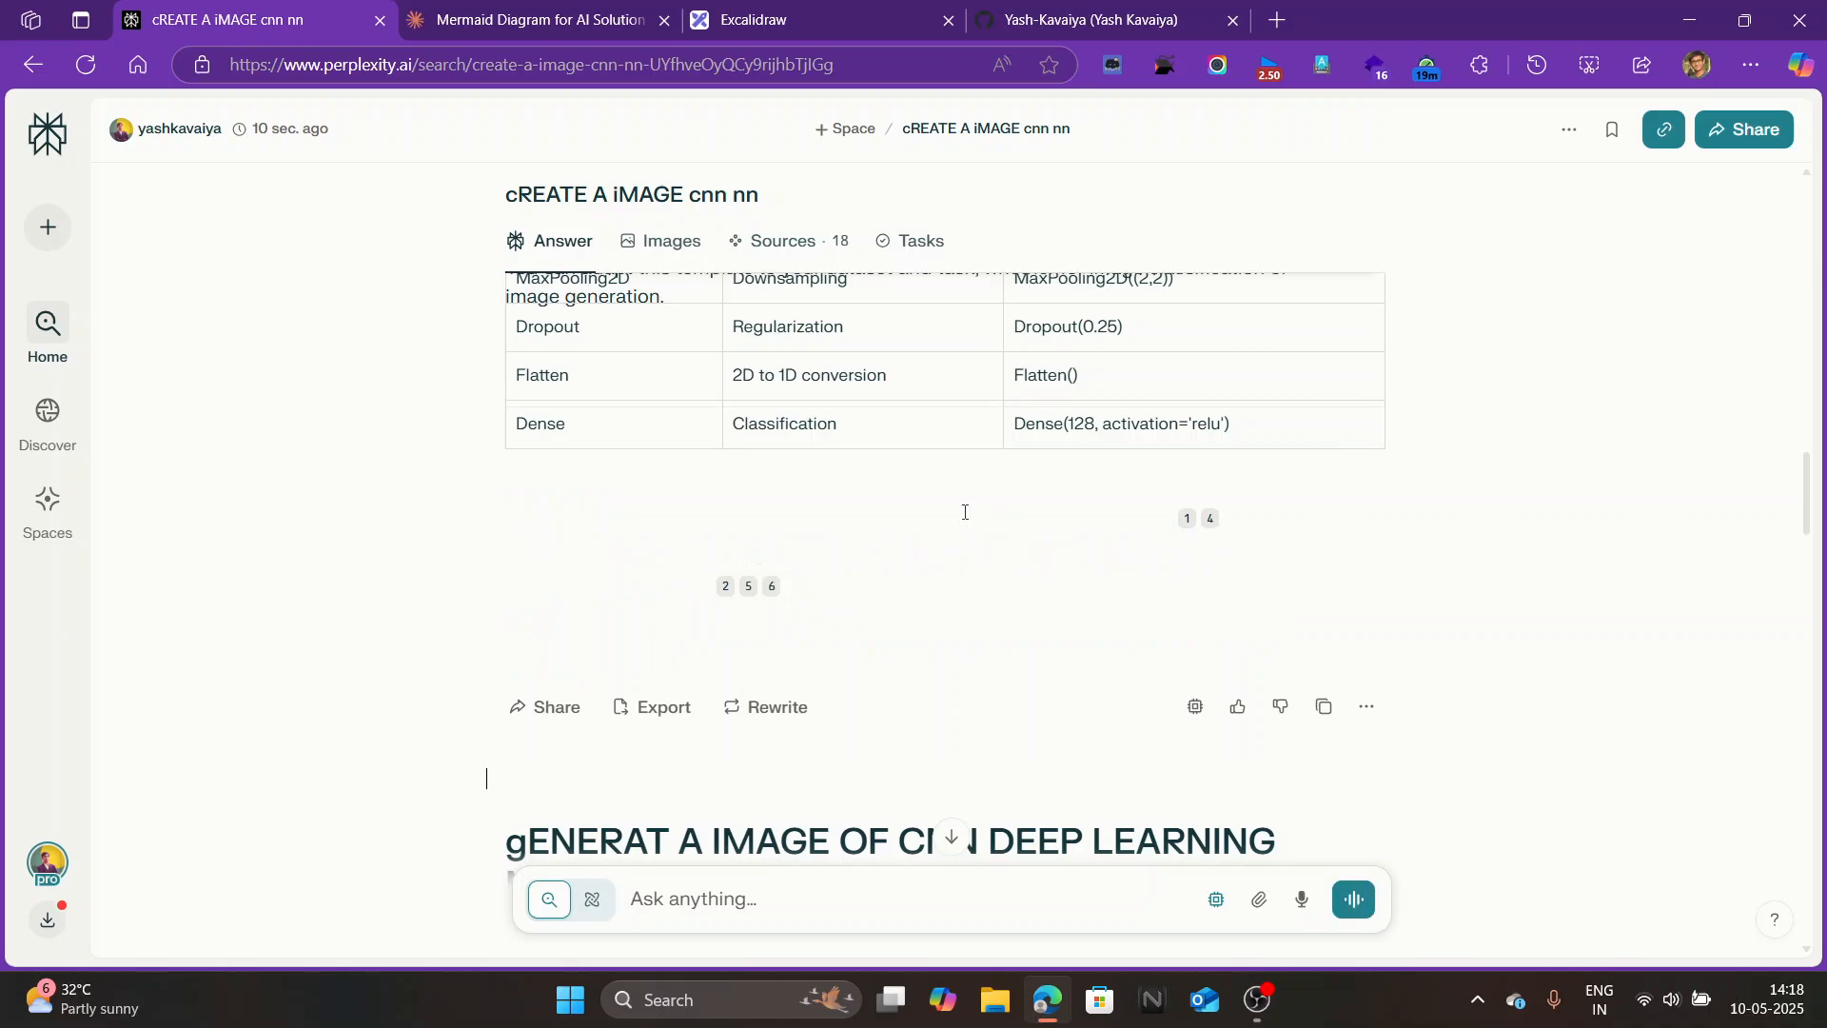
Append "OUTPUT SHOUL BE IN IMAGE" to the follow-up prompt about the CNN end-to-end process flow and resubmit it.
{"action": "scroll", "coordinate": [965, 512], "scroll_direction": "down", "scroll_amount": 3}
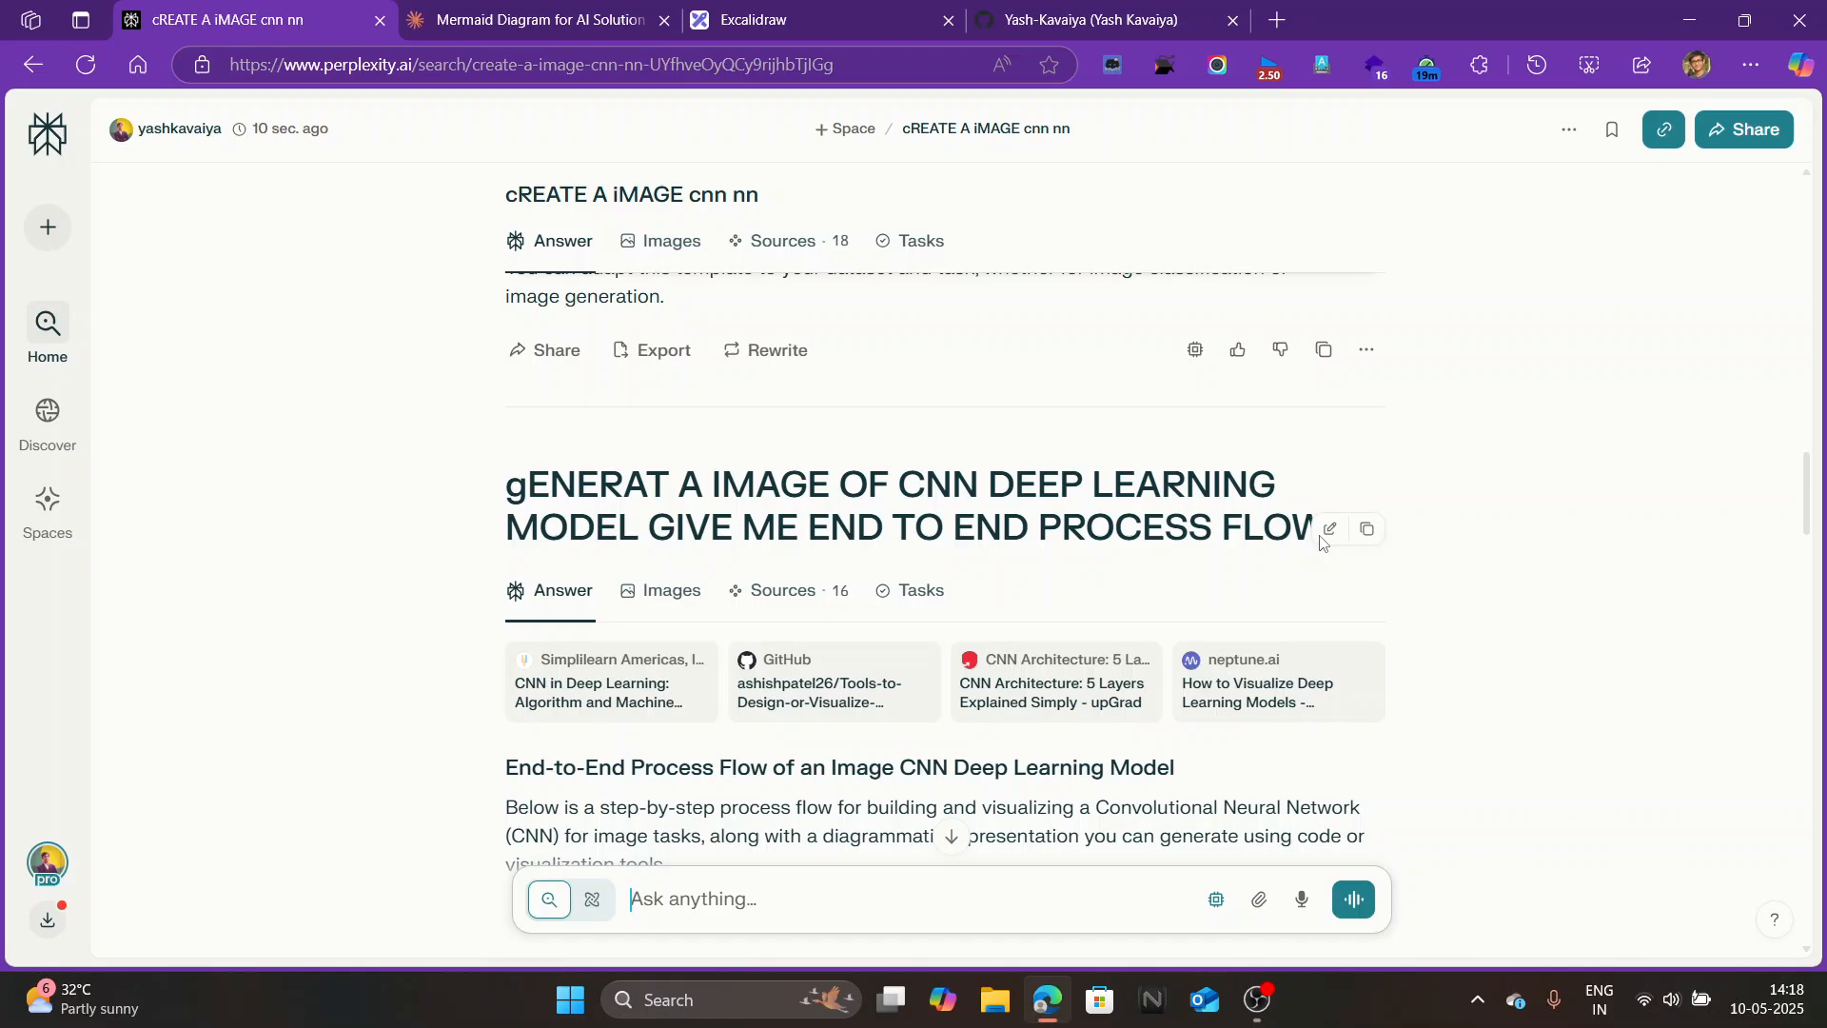
{"action": "left_click", "coordinate": [1329, 530]}
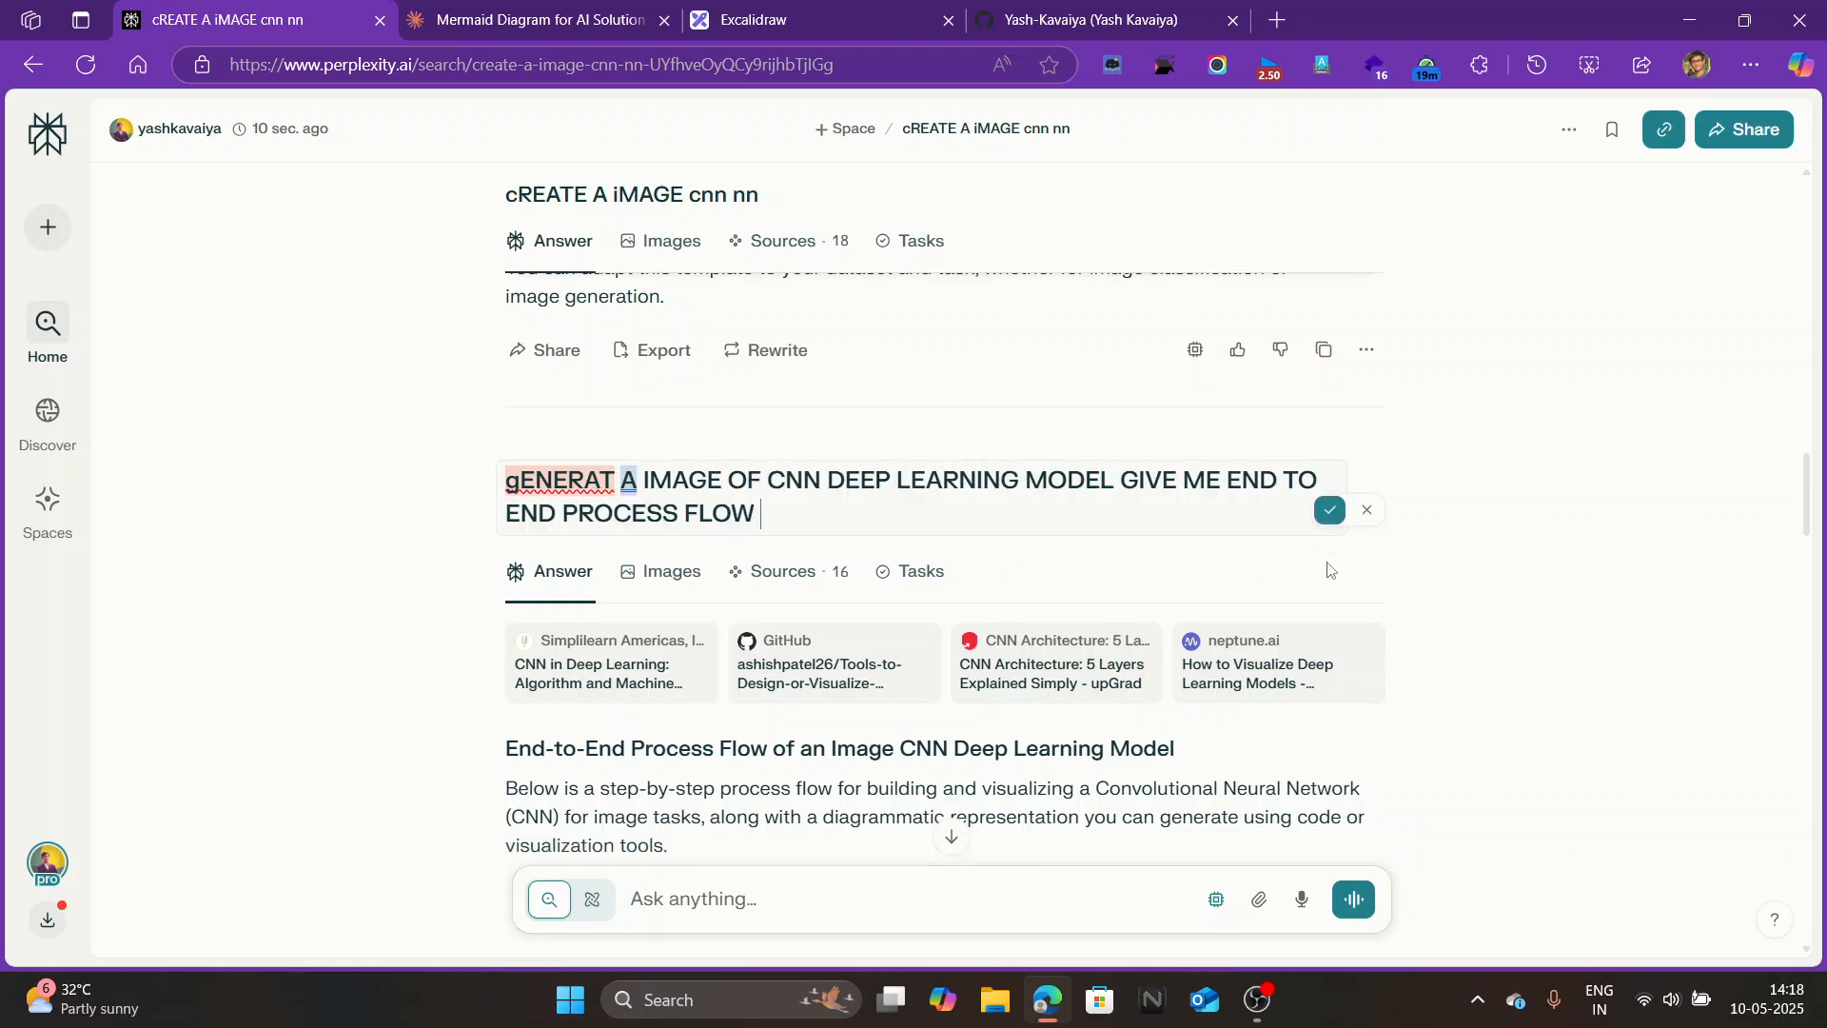
{"action": "type", "text": "OUTPUT"}
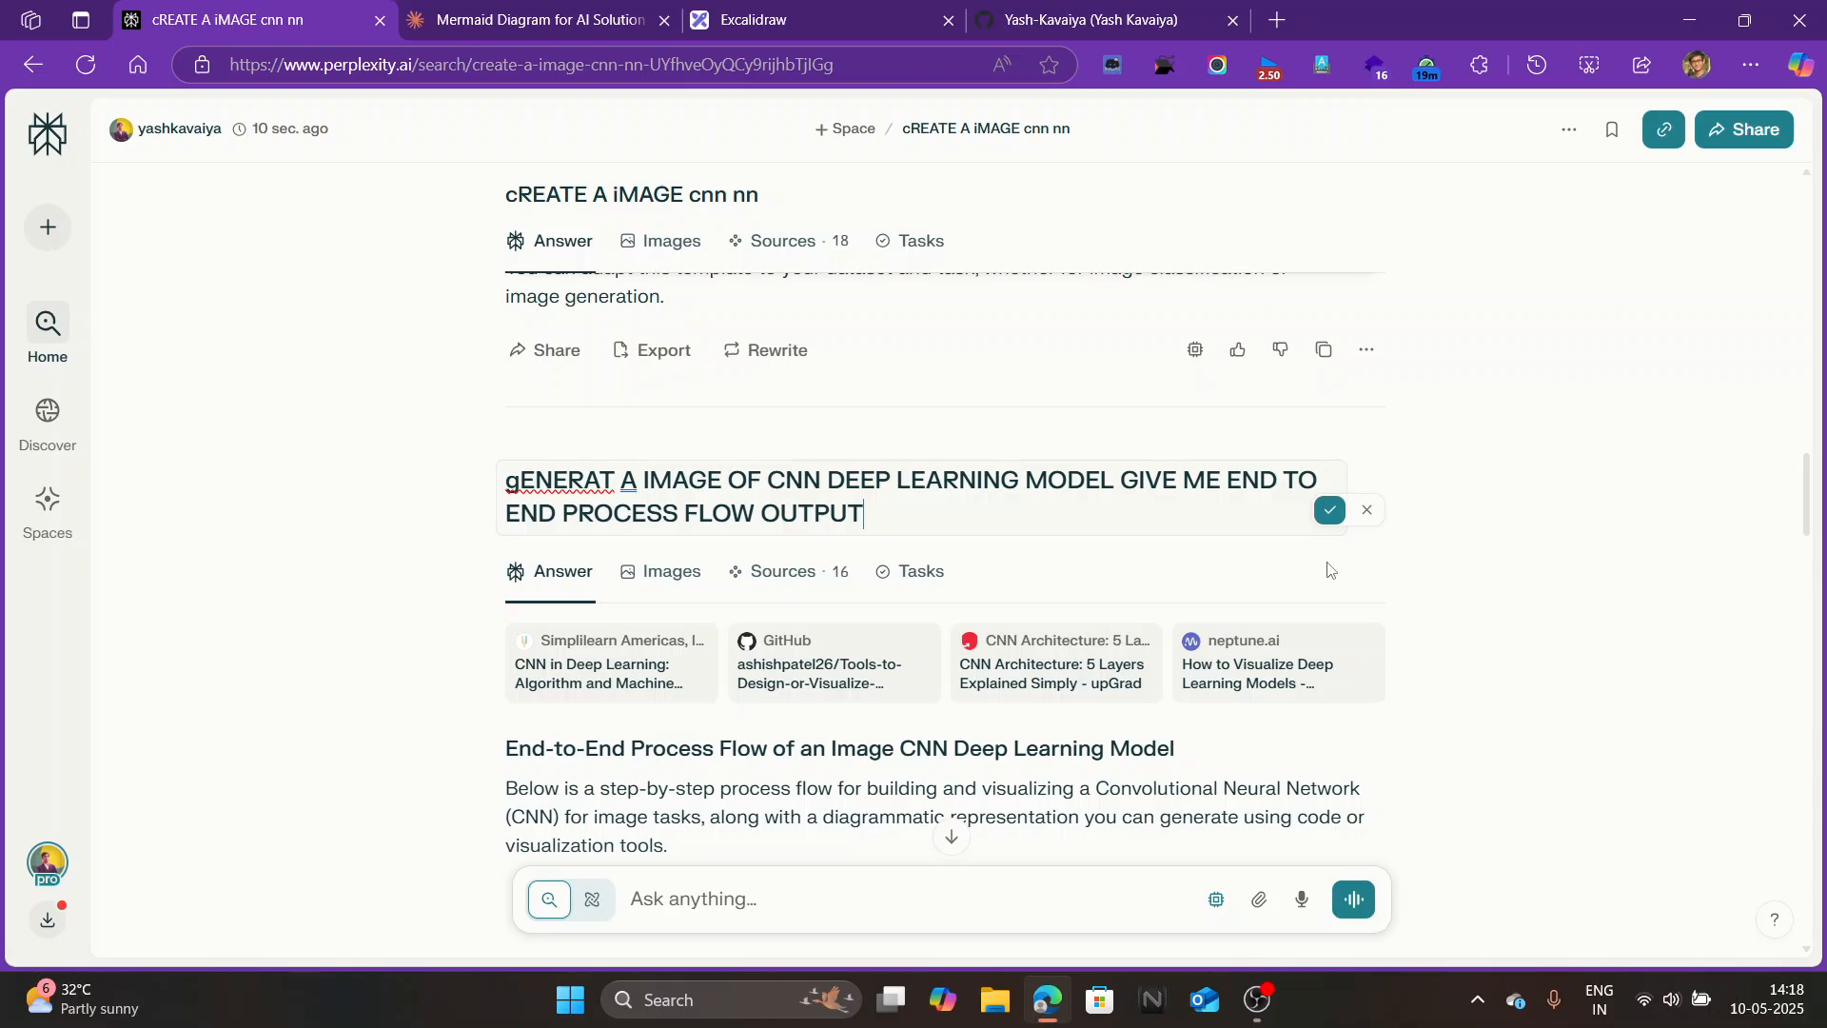
{"action": "type", "text": " SHOUL"}
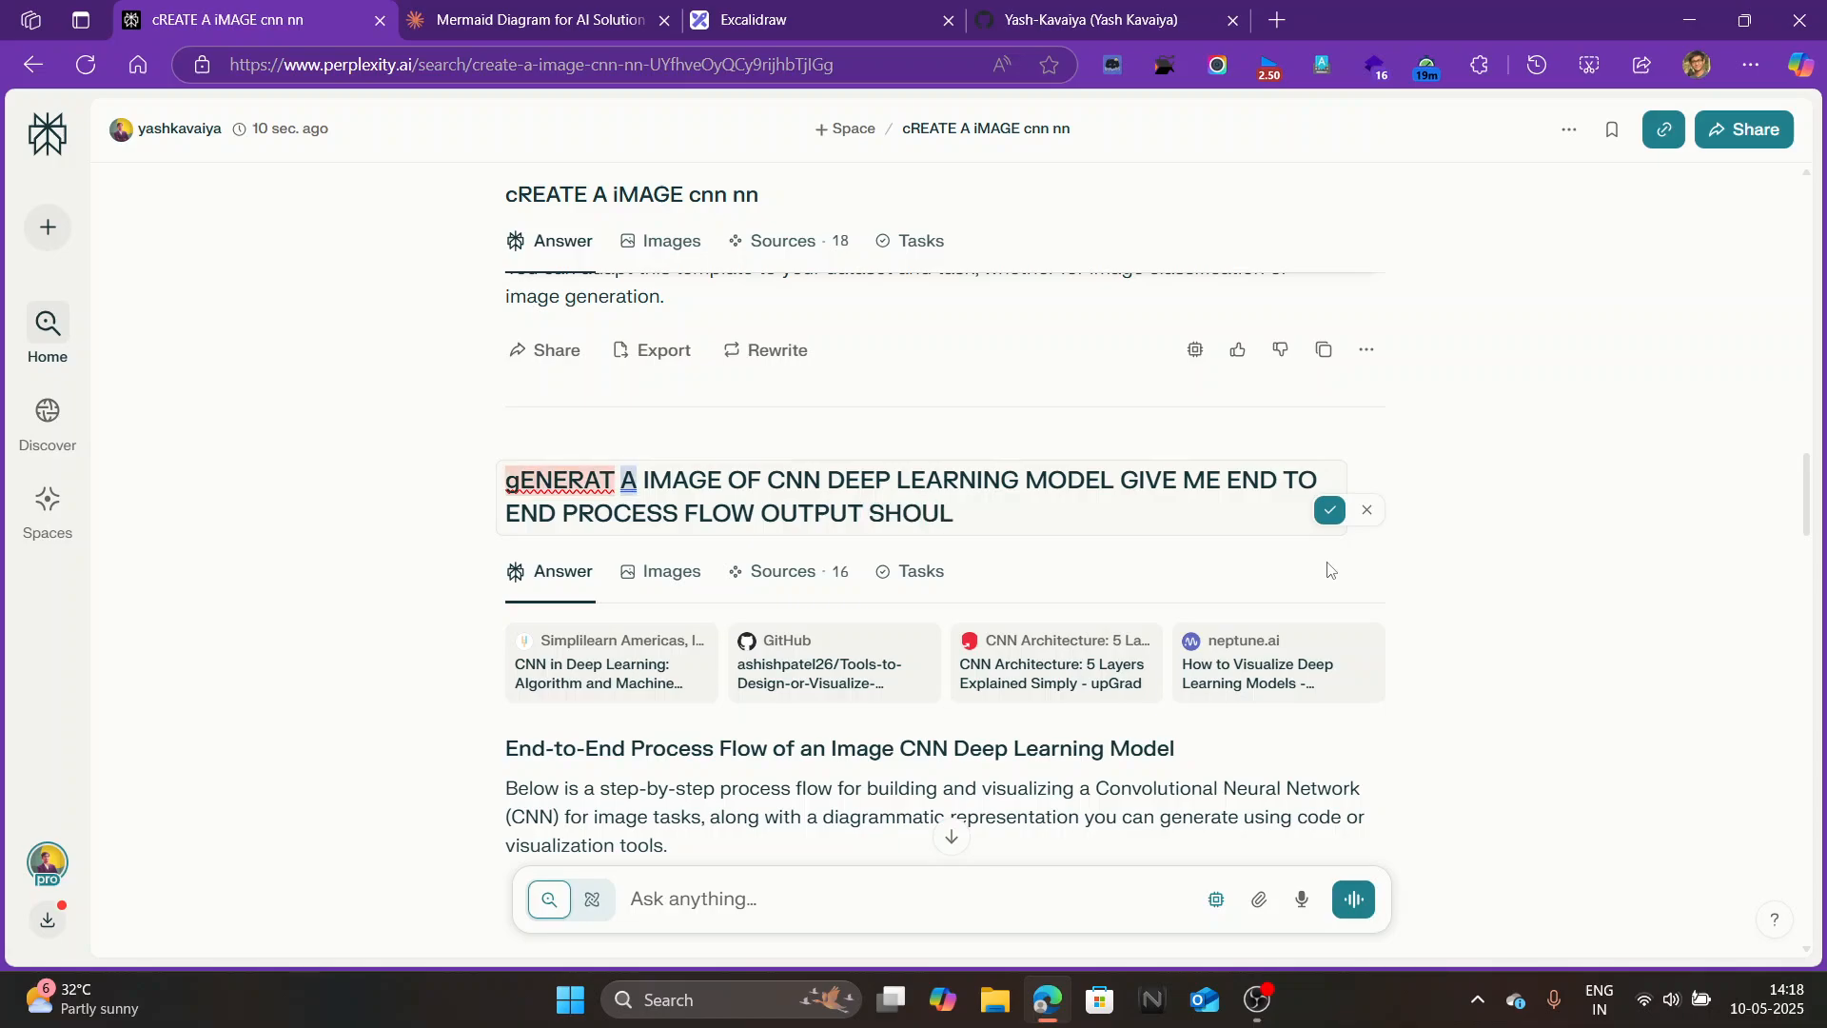
{"action": "type", "text": " BE IN IMAGE"}
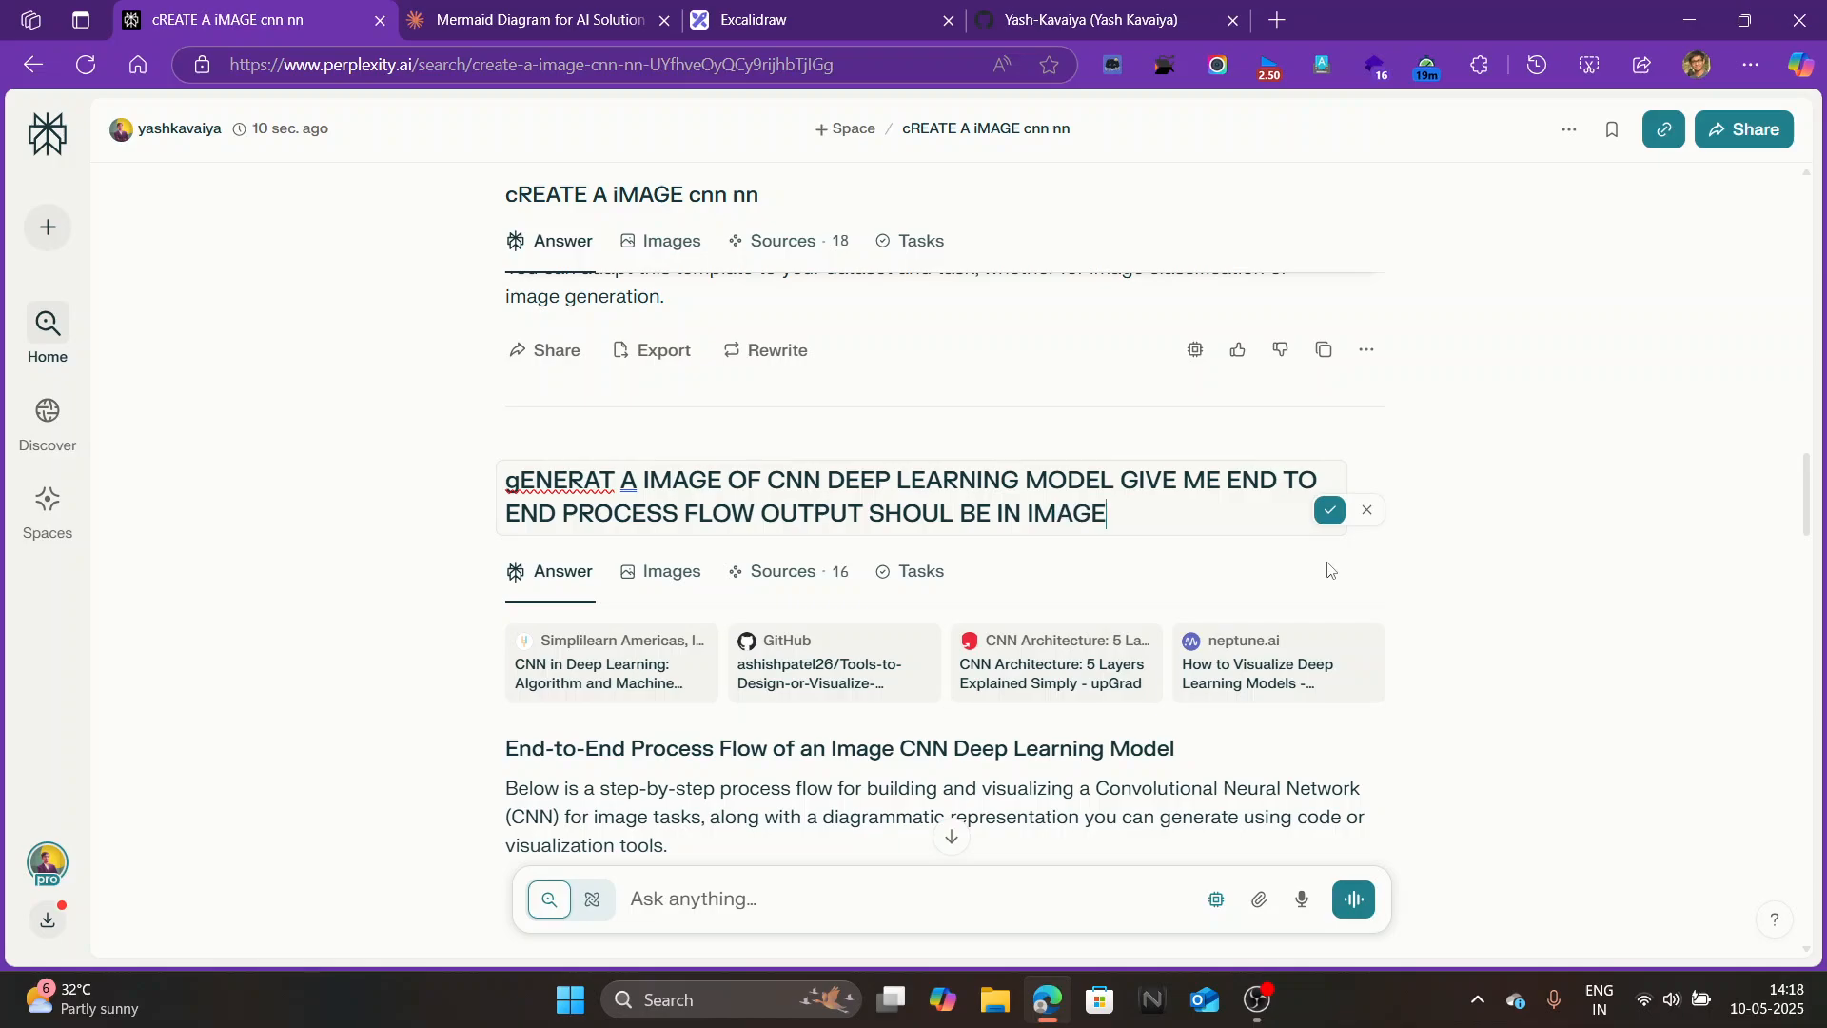
{"action": "key", "text": "Return"}
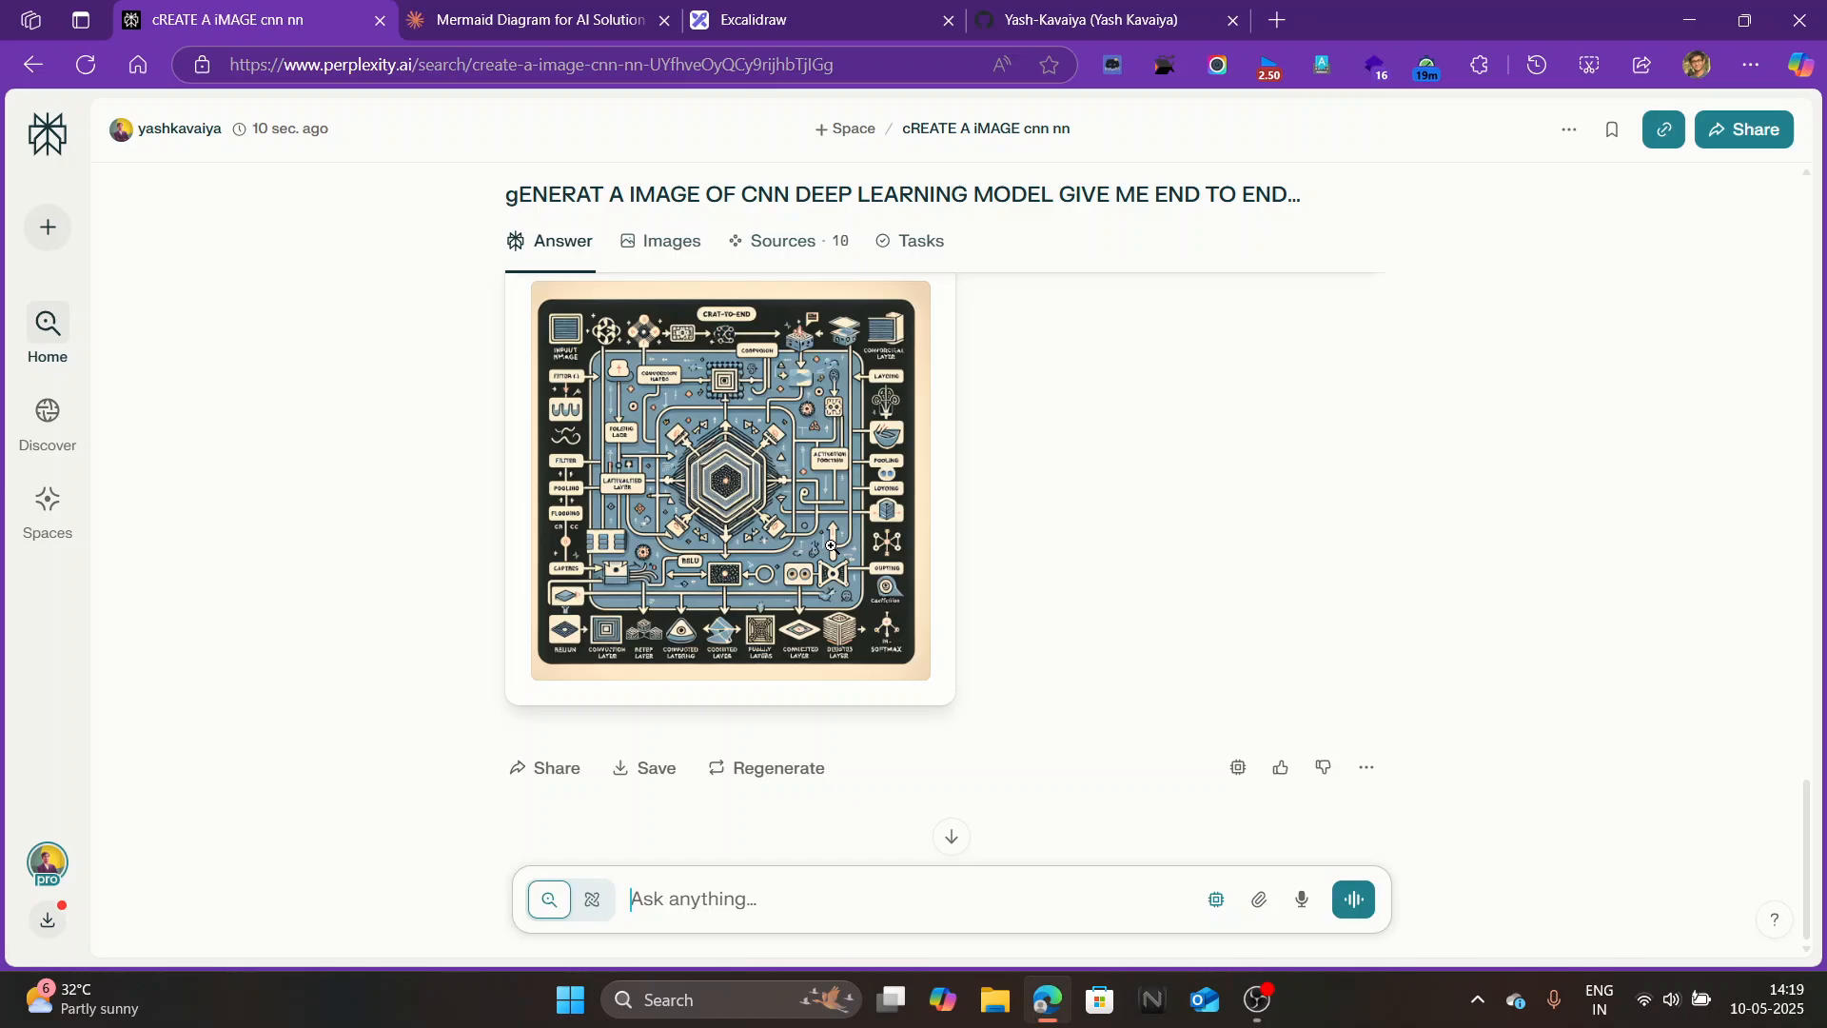
{"action": "scroll", "coordinate": [830, 547], "scroll_direction": "up", "scroll_amount": 10}
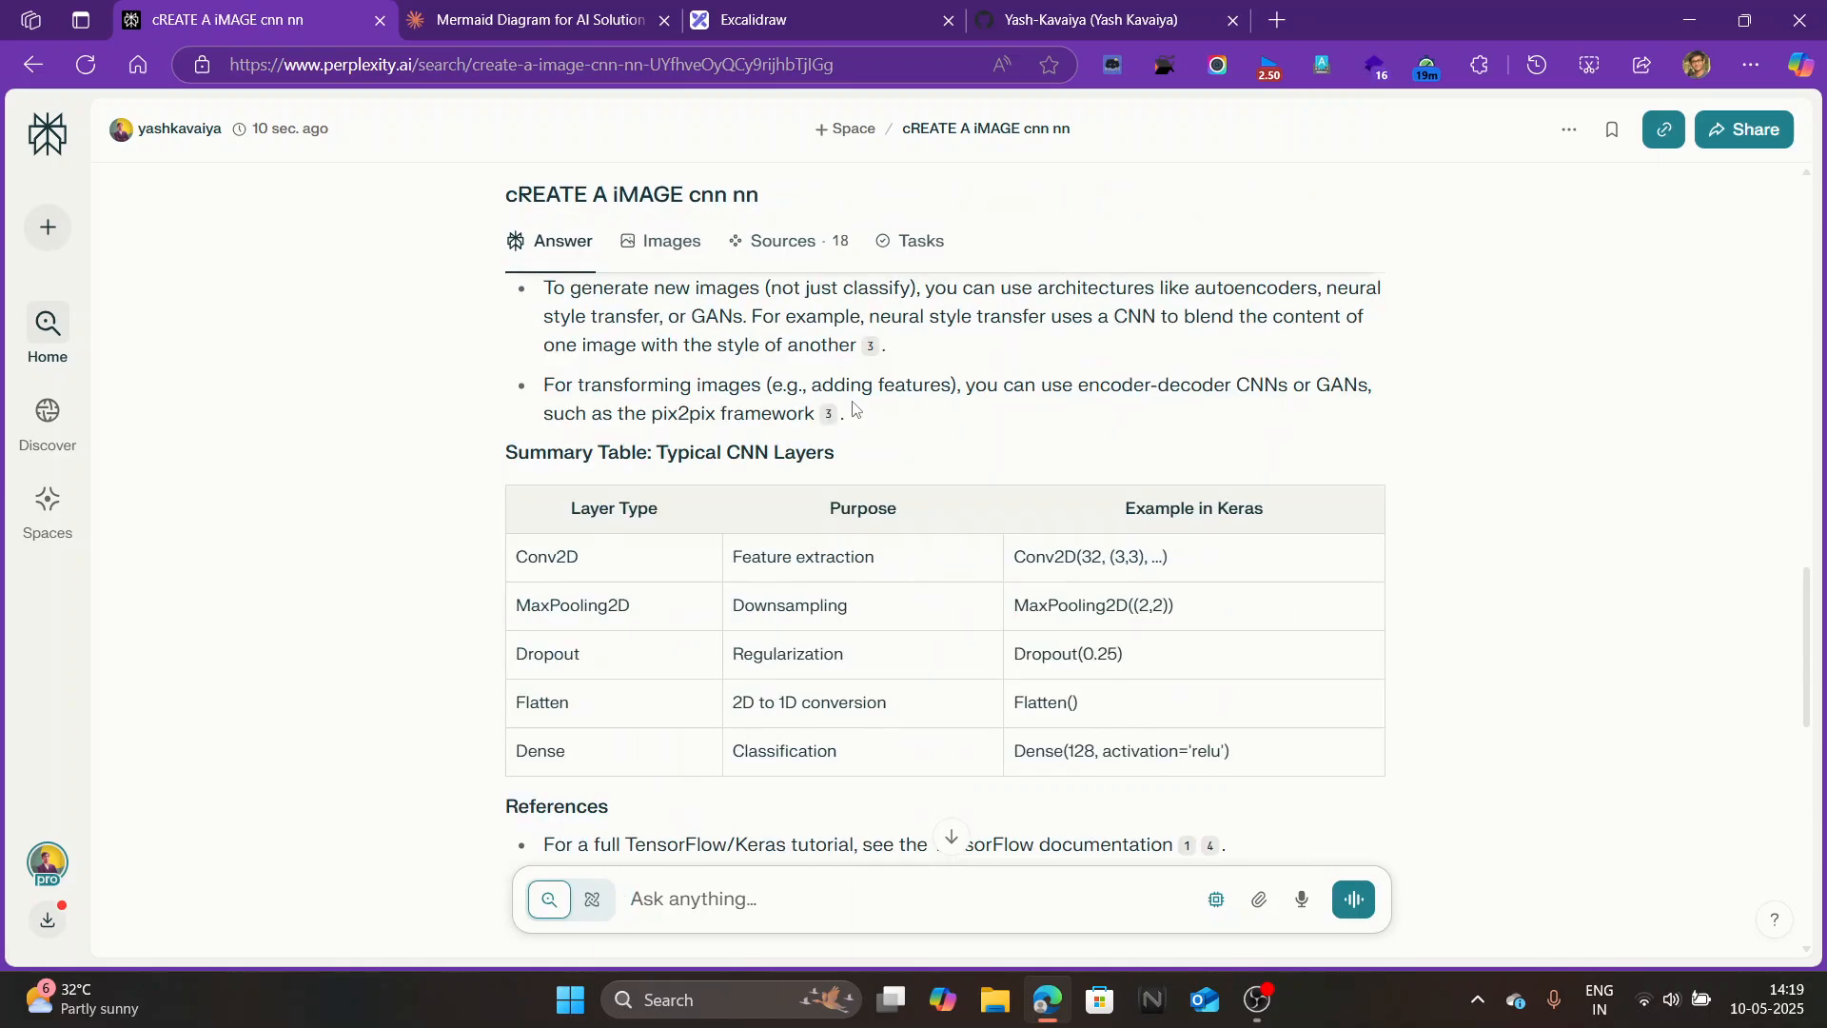
{"action": "scroll", "coordinate": [761, 411], "scroll_direction": "up", "scroll_amount": 10}
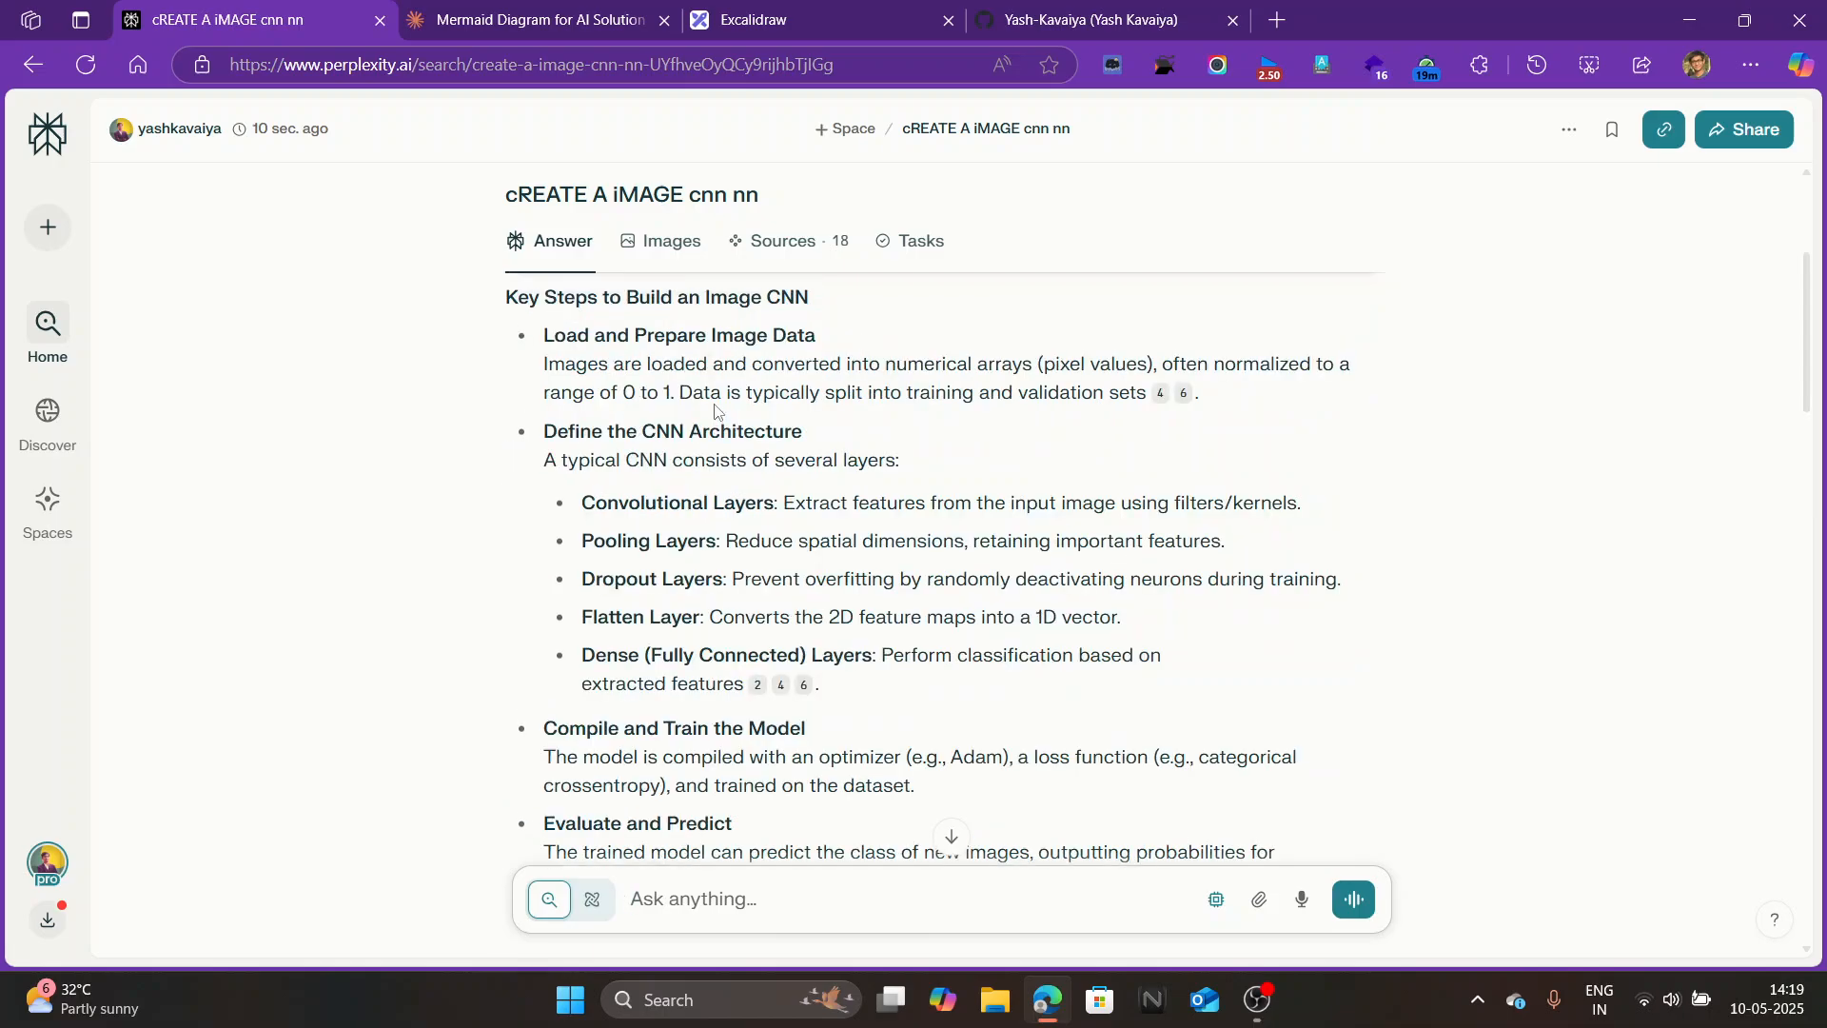
{"action": "scroll", "coordinate": [716, 411], "scroll_direction": "up", "scroll_amount": 4}
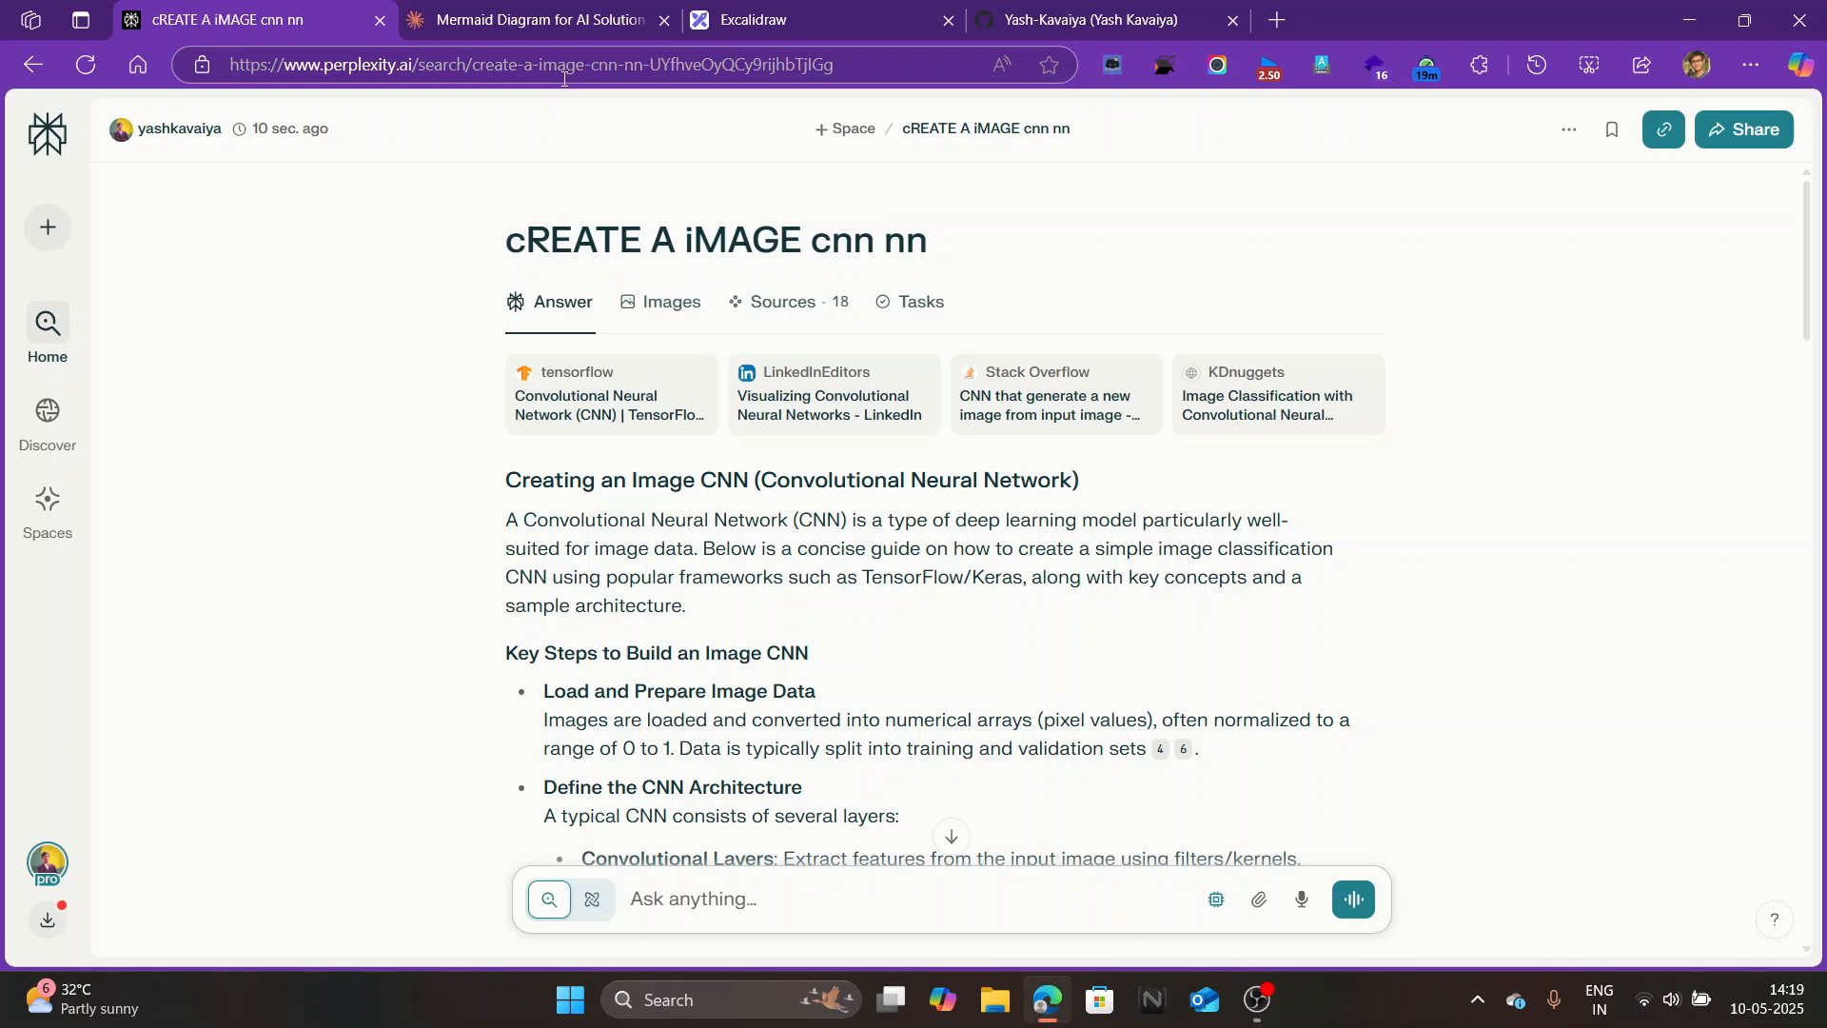
{"action": "mouse_move", "coordinate": [1256, 992]}
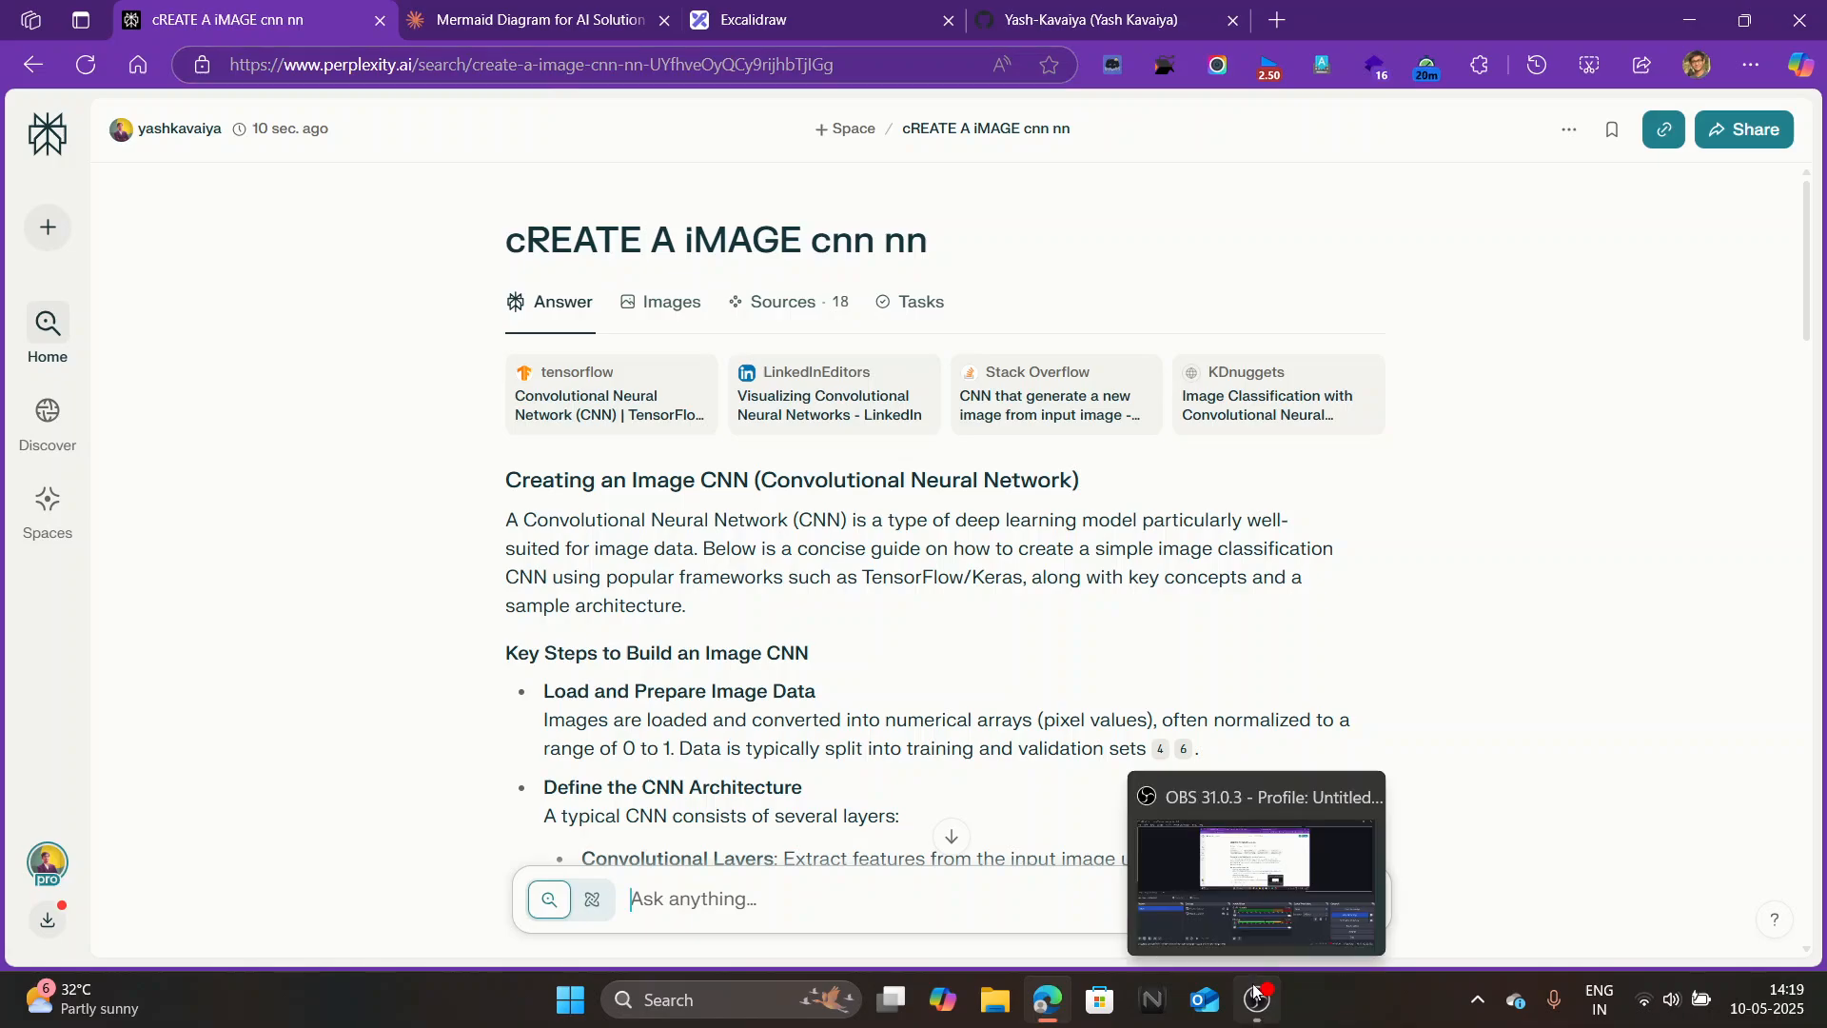